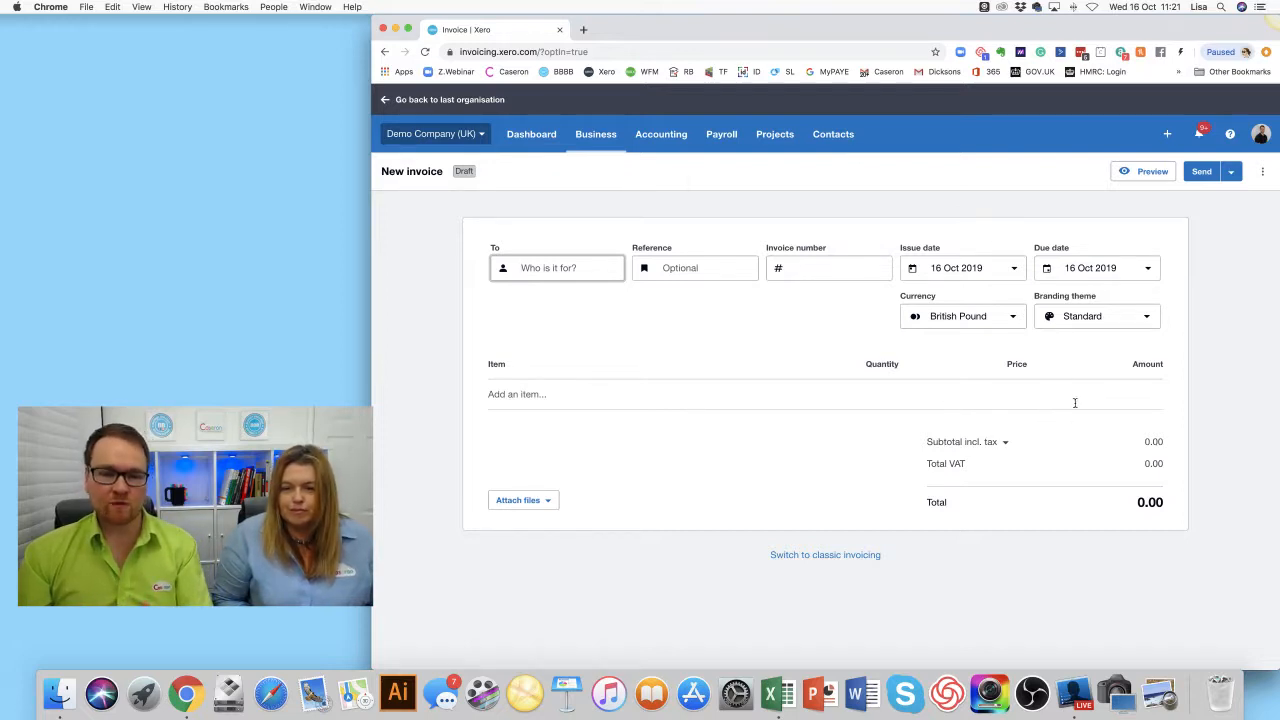
Switch to classic invoicing and set the new invoice's date to 30 Sep 2019
left_click(835, 558)
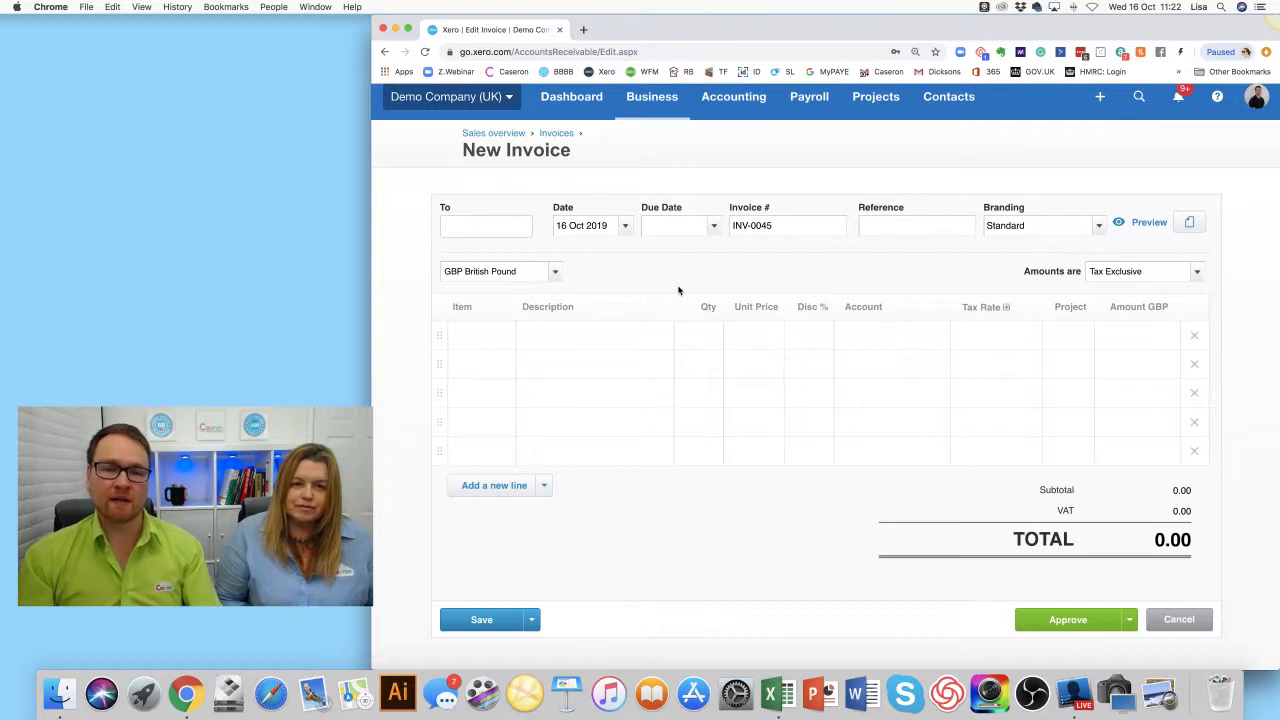
left_click(621, 230)
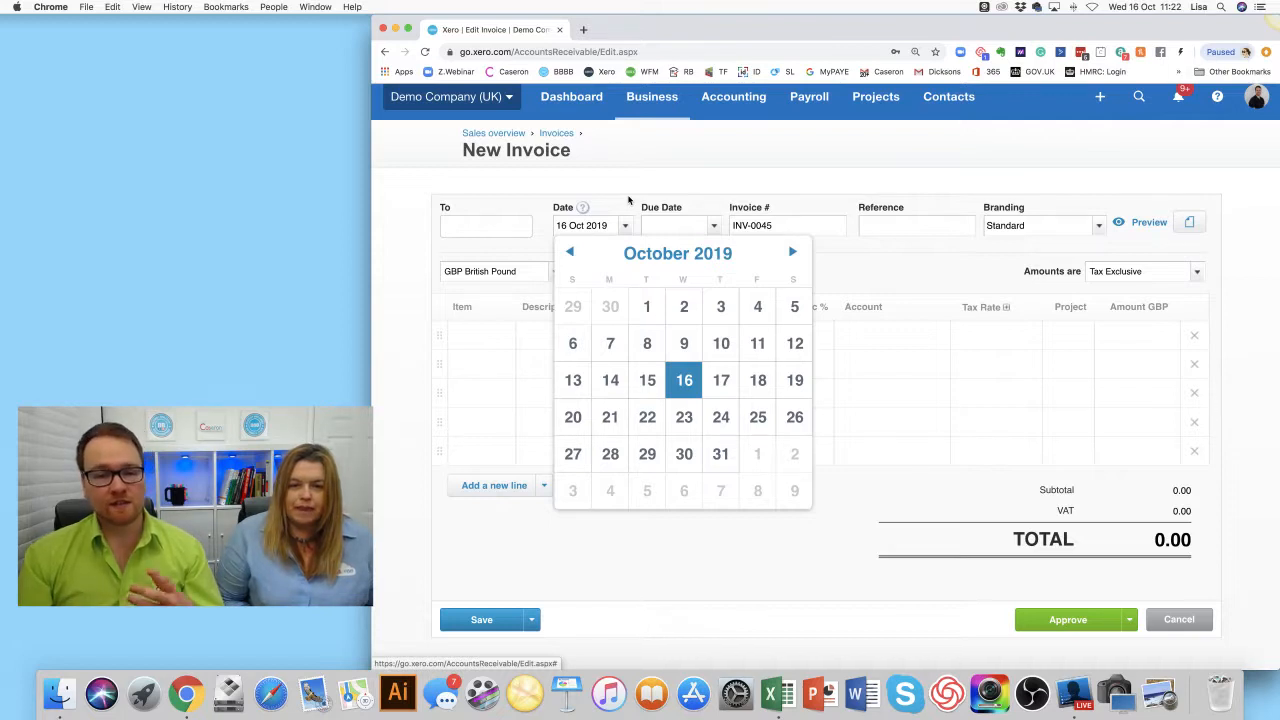
left_click(628, 200)
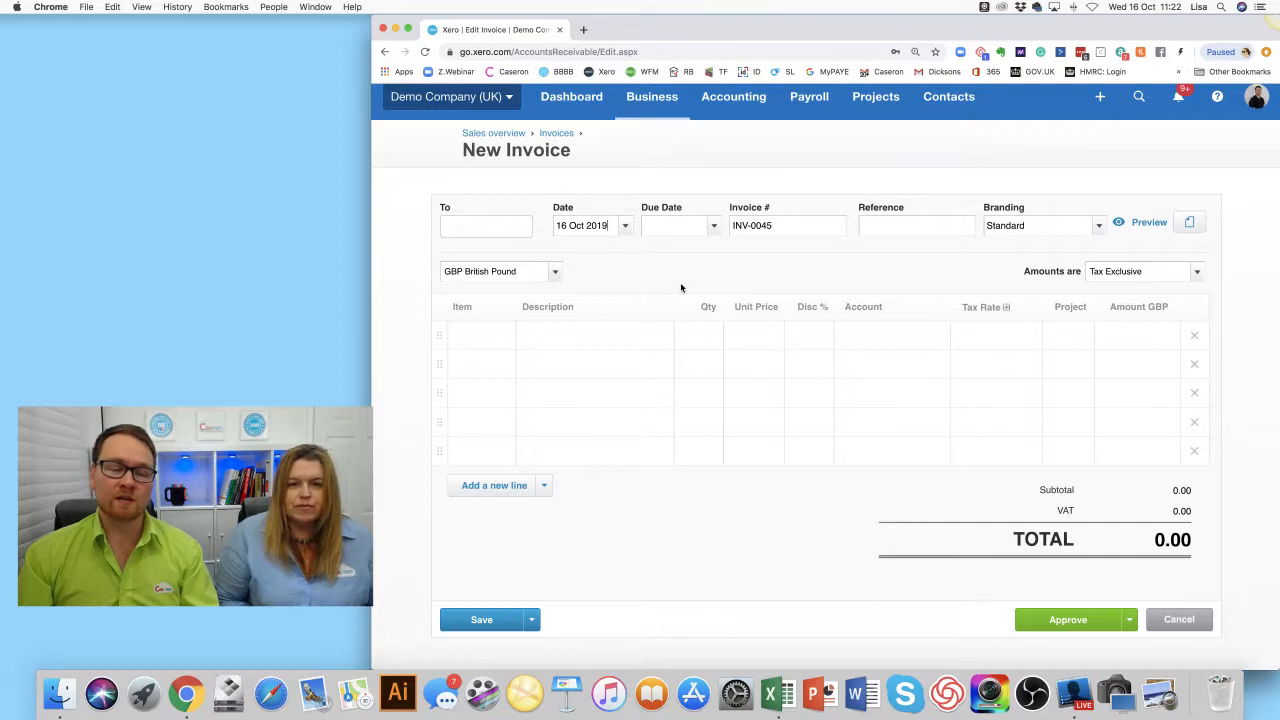
left_click(623, 230)
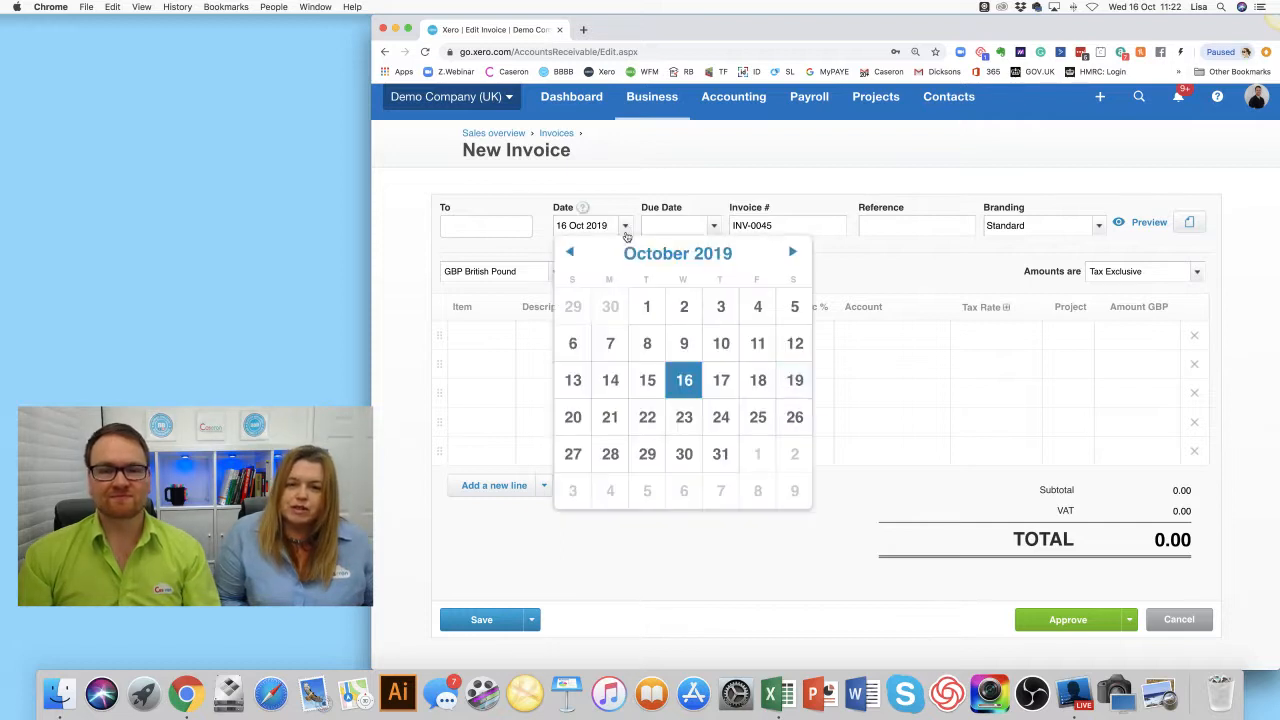
left_click(610, 310)
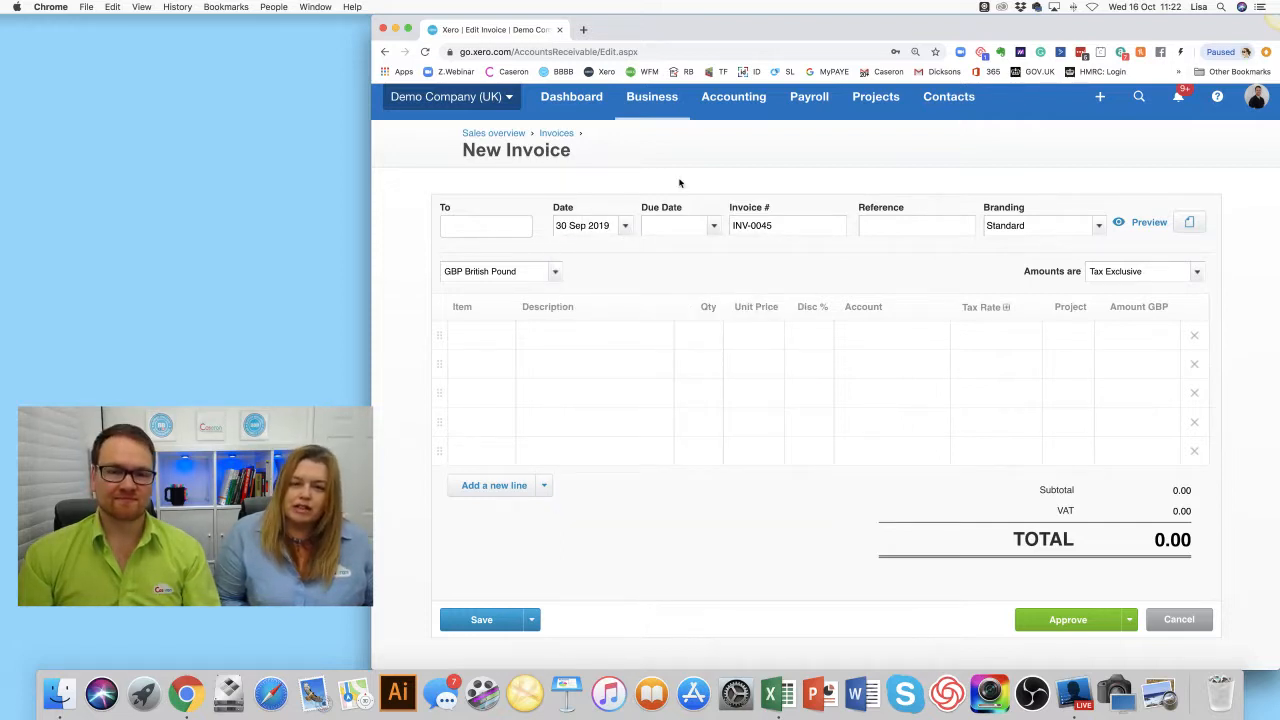
left_click(716, 226)
left_click(743, 193)
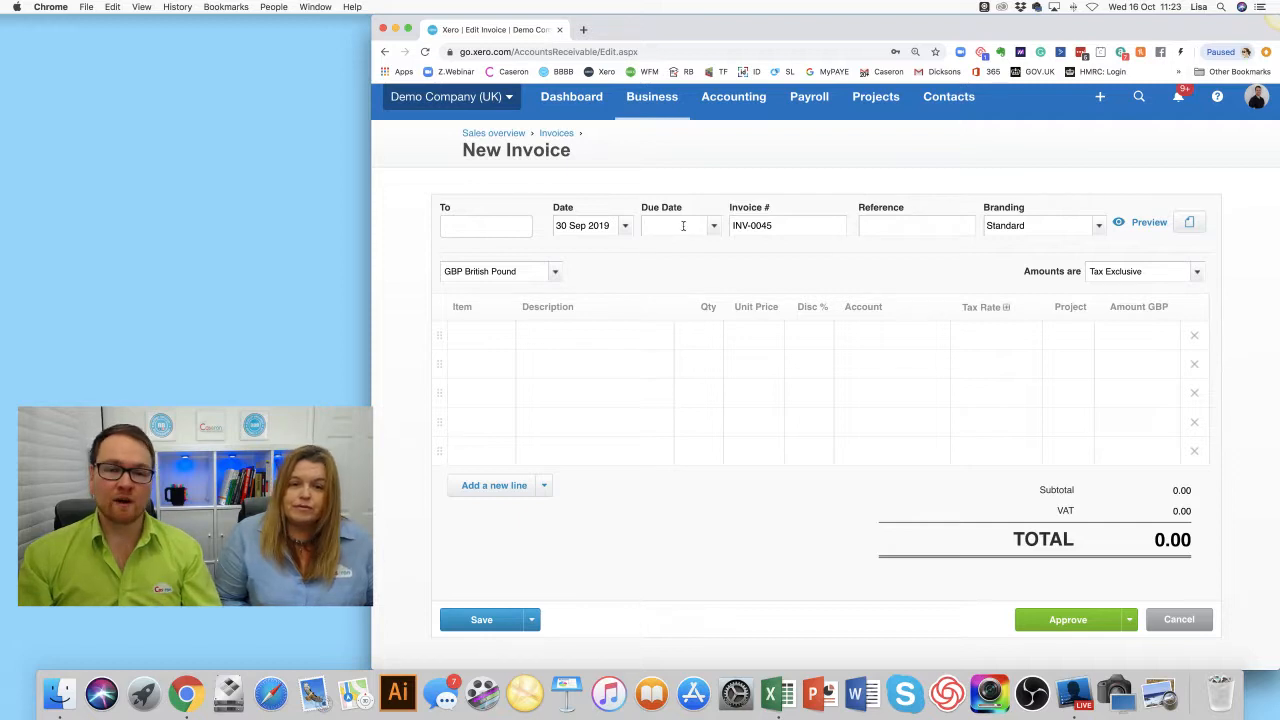
Search the contacts for "ab" and choose the Capital… company as the invoice recipient
left_click(474, 224)
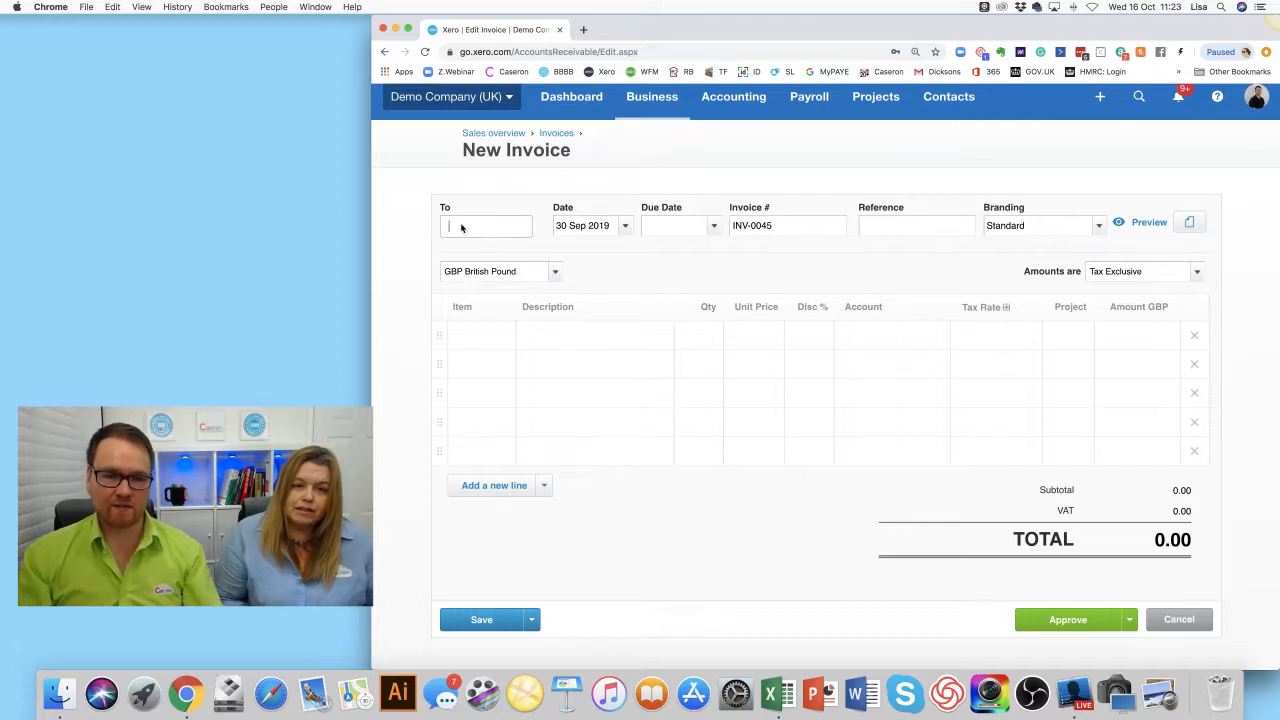
type("ab")
left_click(549, 284)
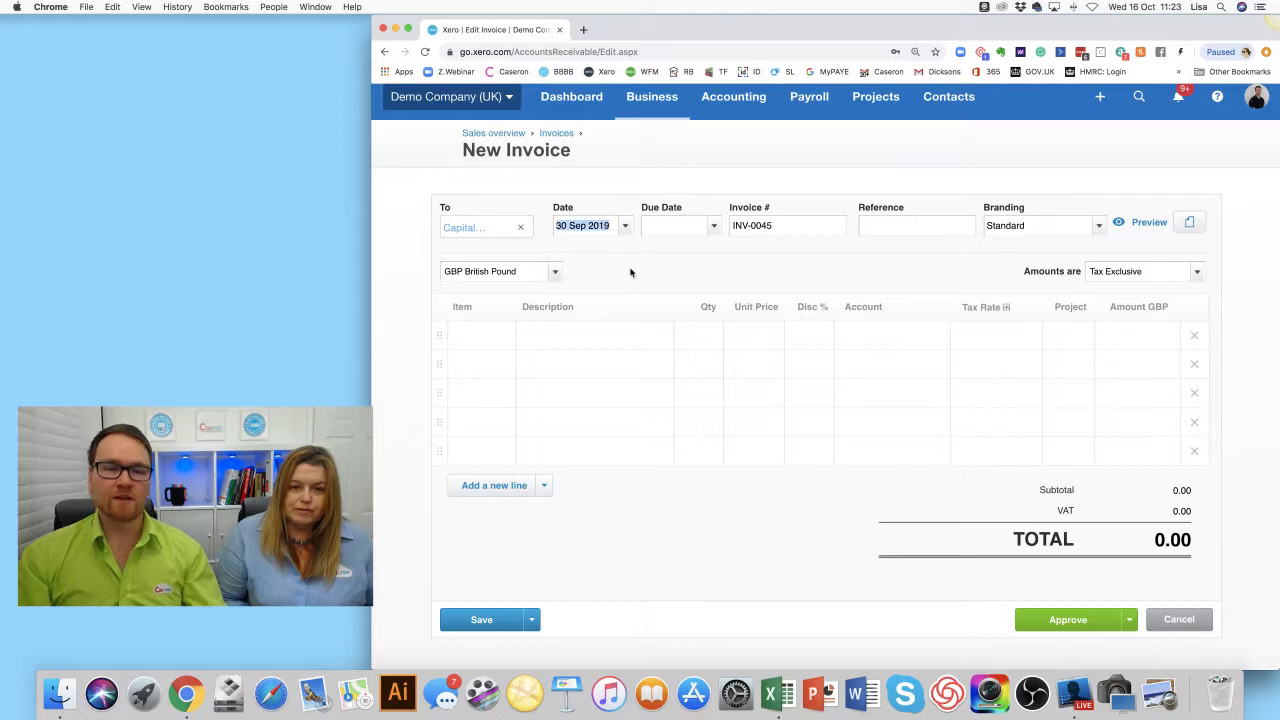
Set the invoice's due date to 14 Oct 2019
left_click(686, 229)
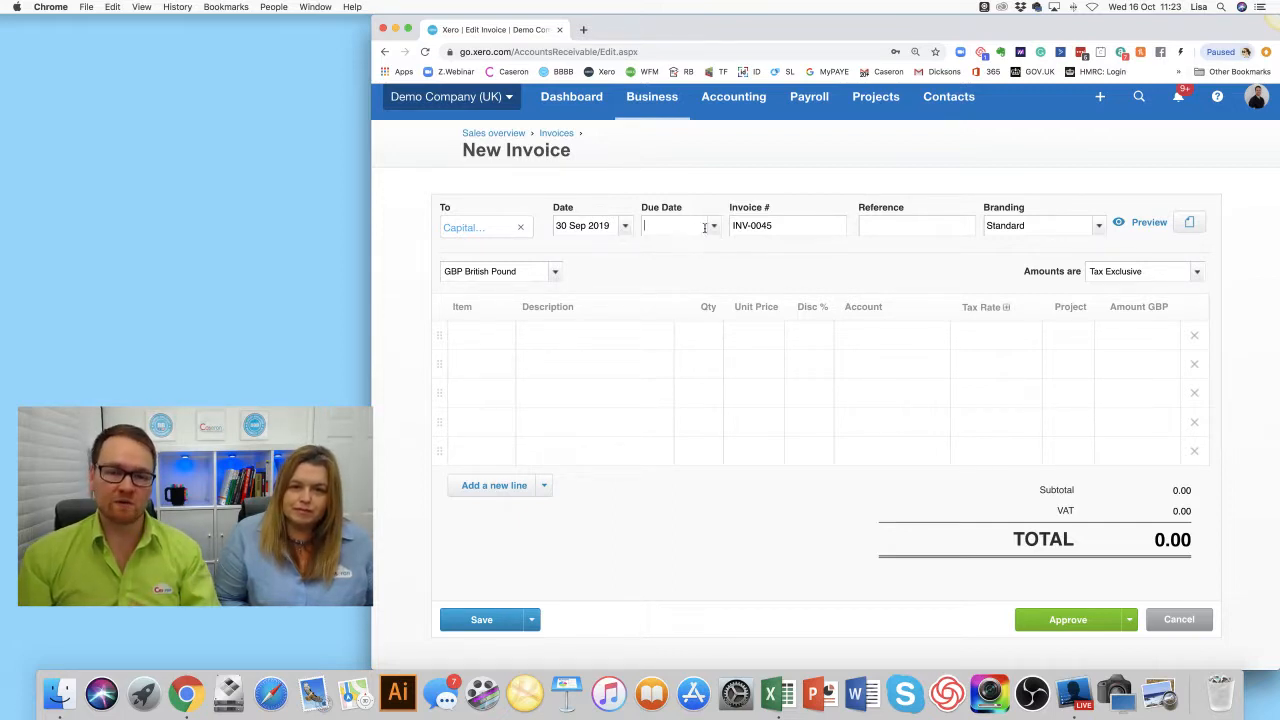
left_click(716, 229)
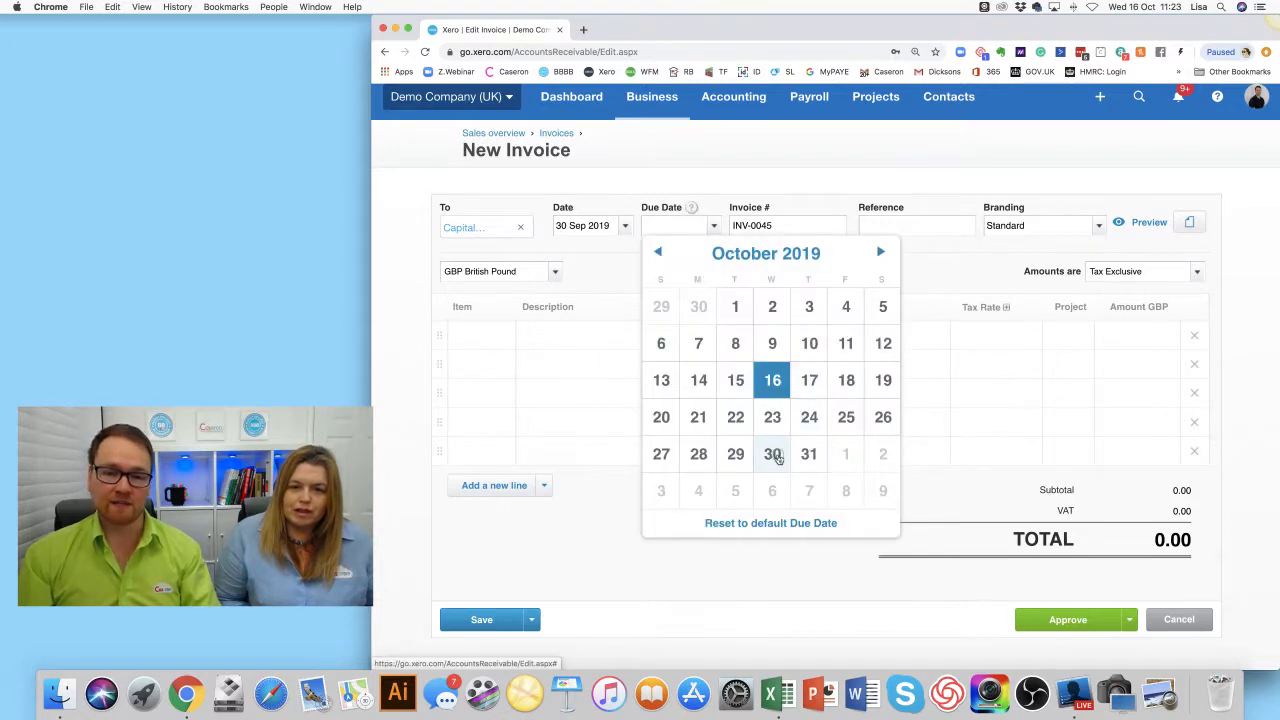
left_click(772, 453)
left_click(714, 226)
left_click_drag(704, 225, 620, 222)
type("30")
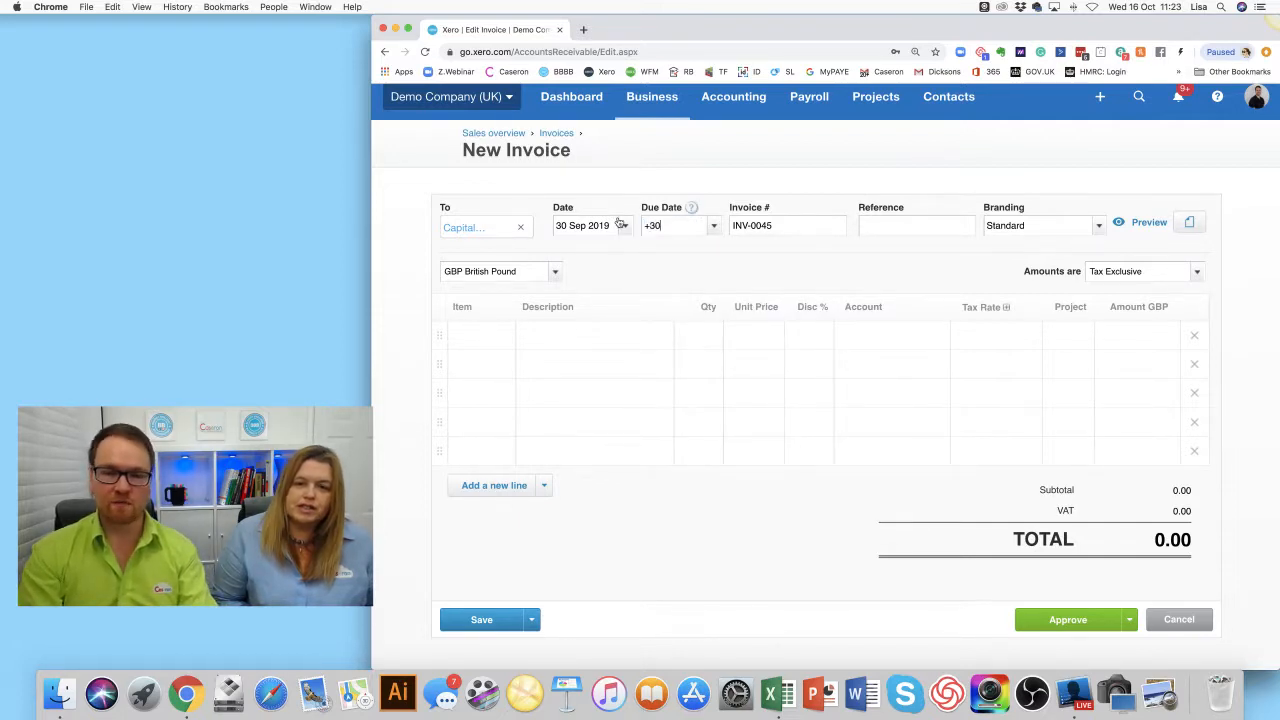
type("14")
key("Tab")
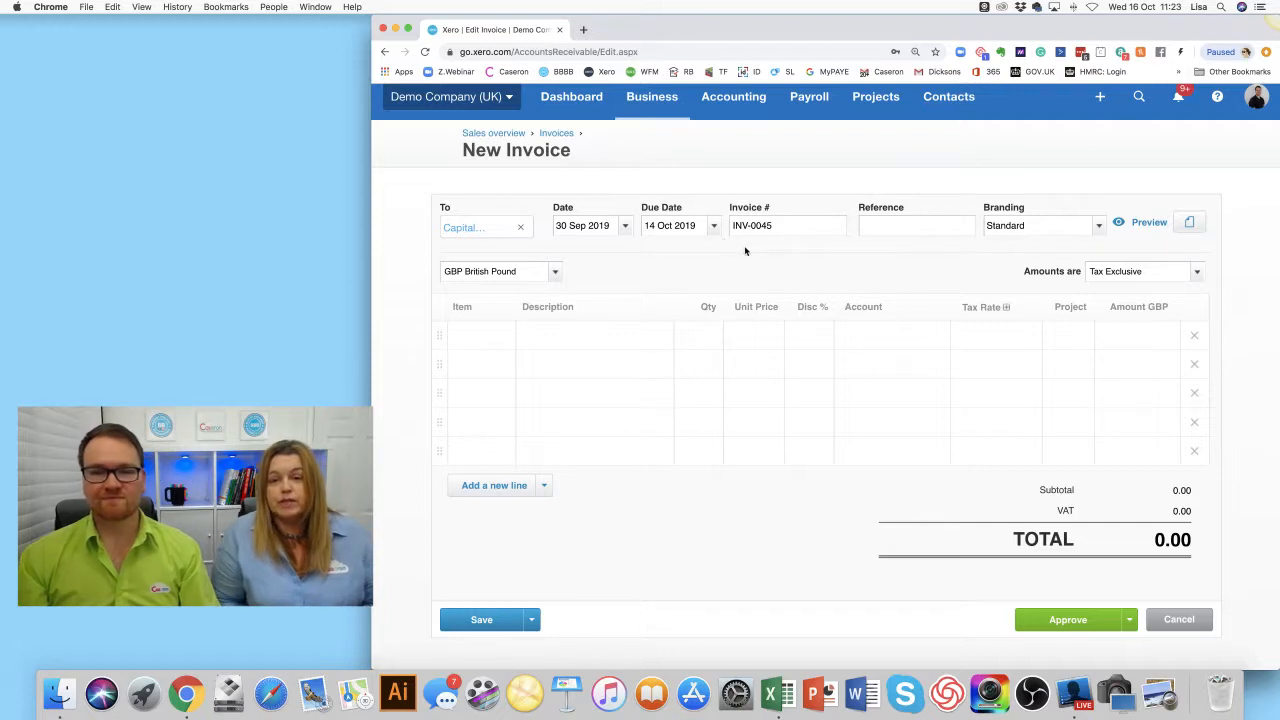
View the branding themes available for the invoice
left_click(916, 227)
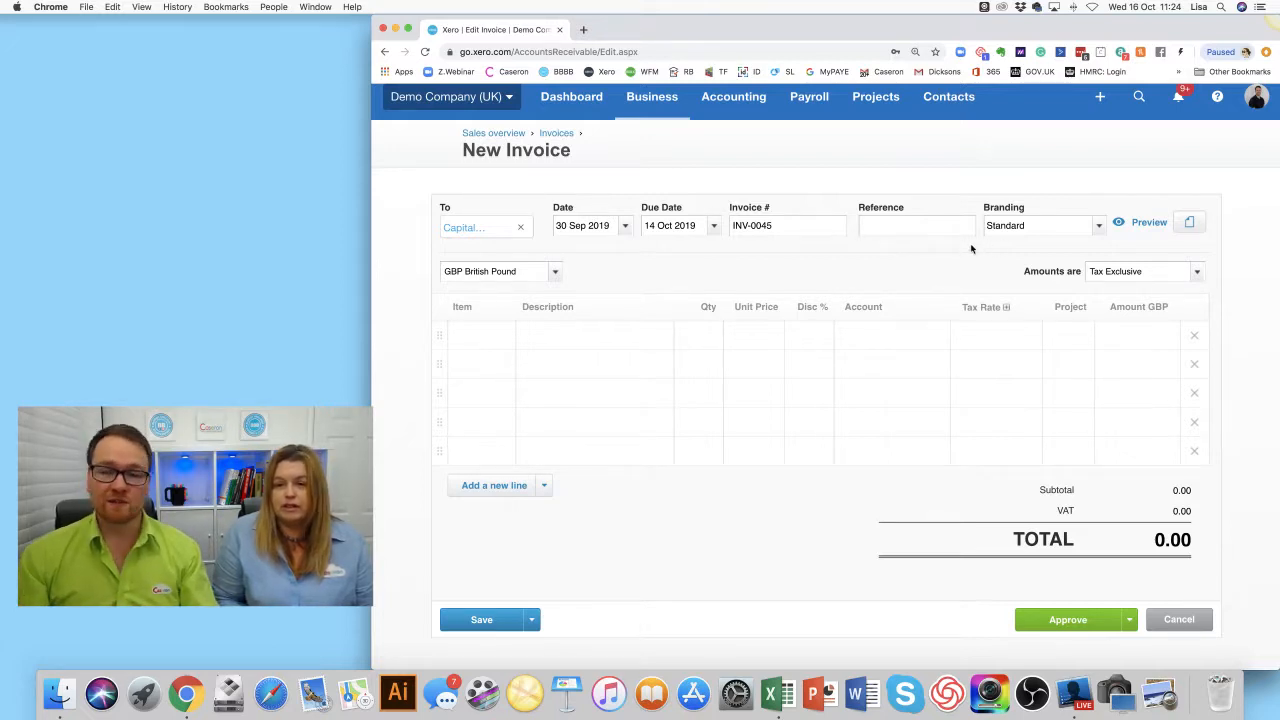
left_click(1099, 228)
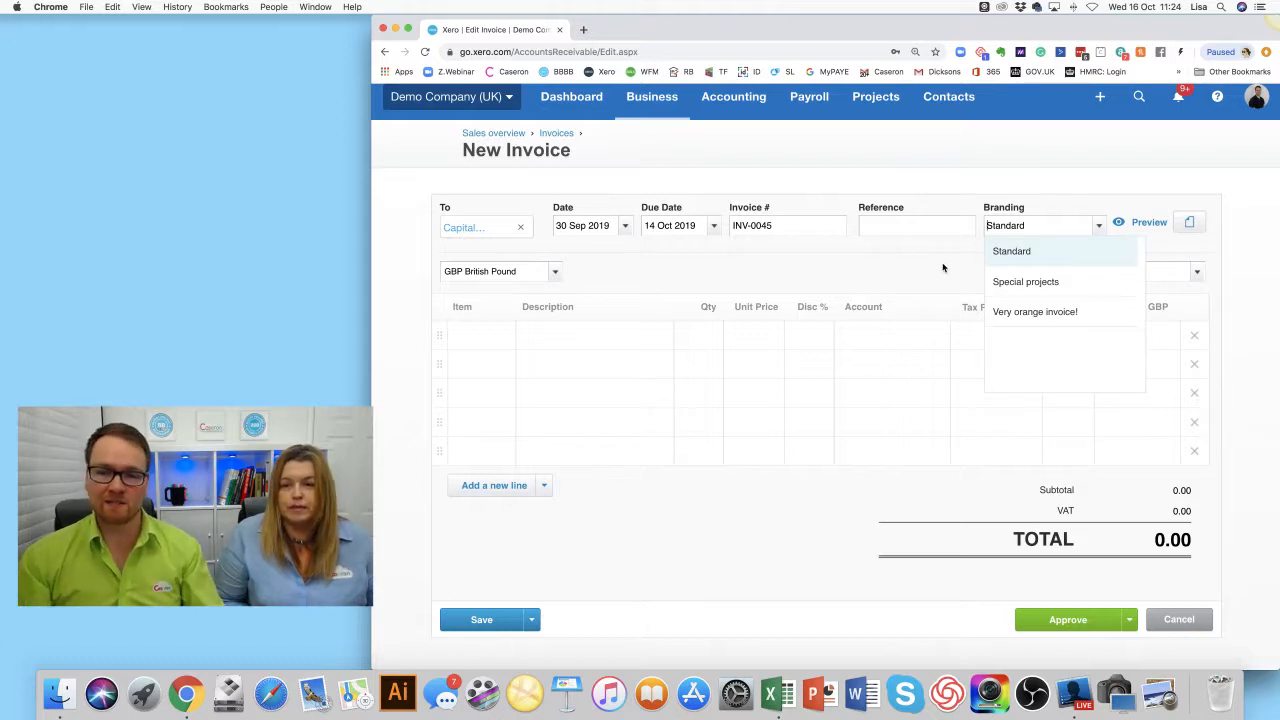
left_click(884, 268)
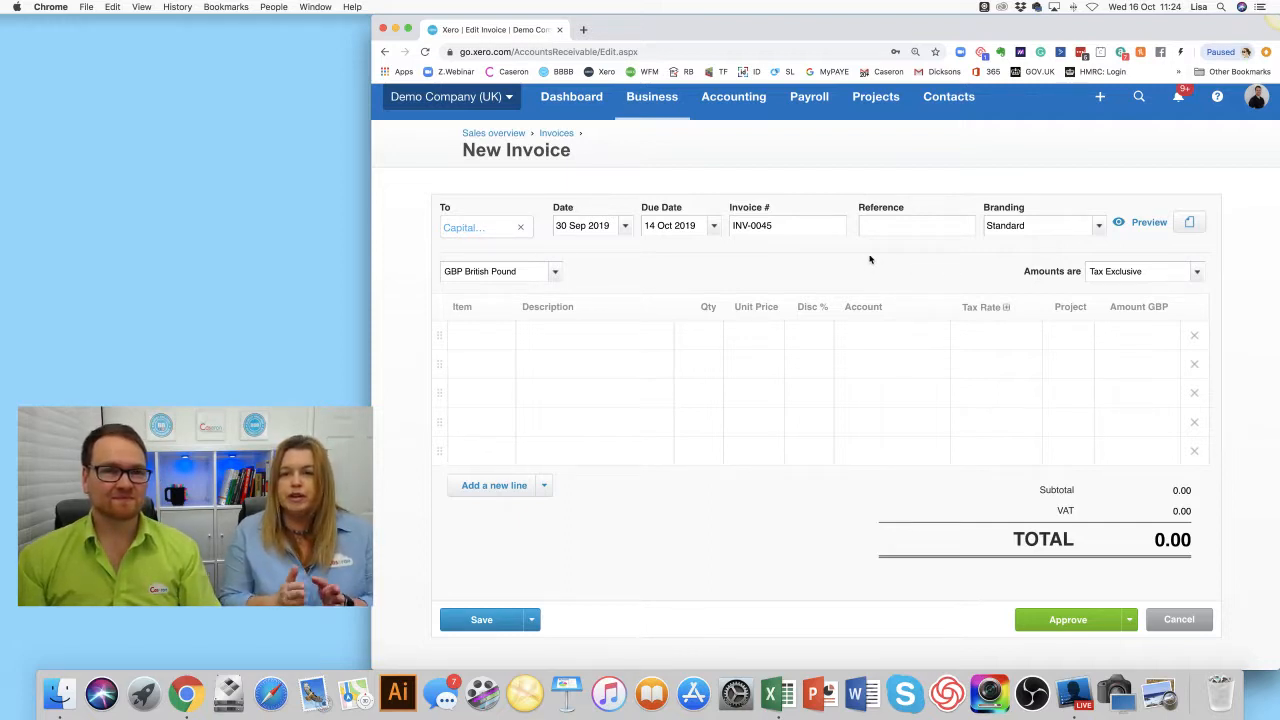
left_click(1099, 226)
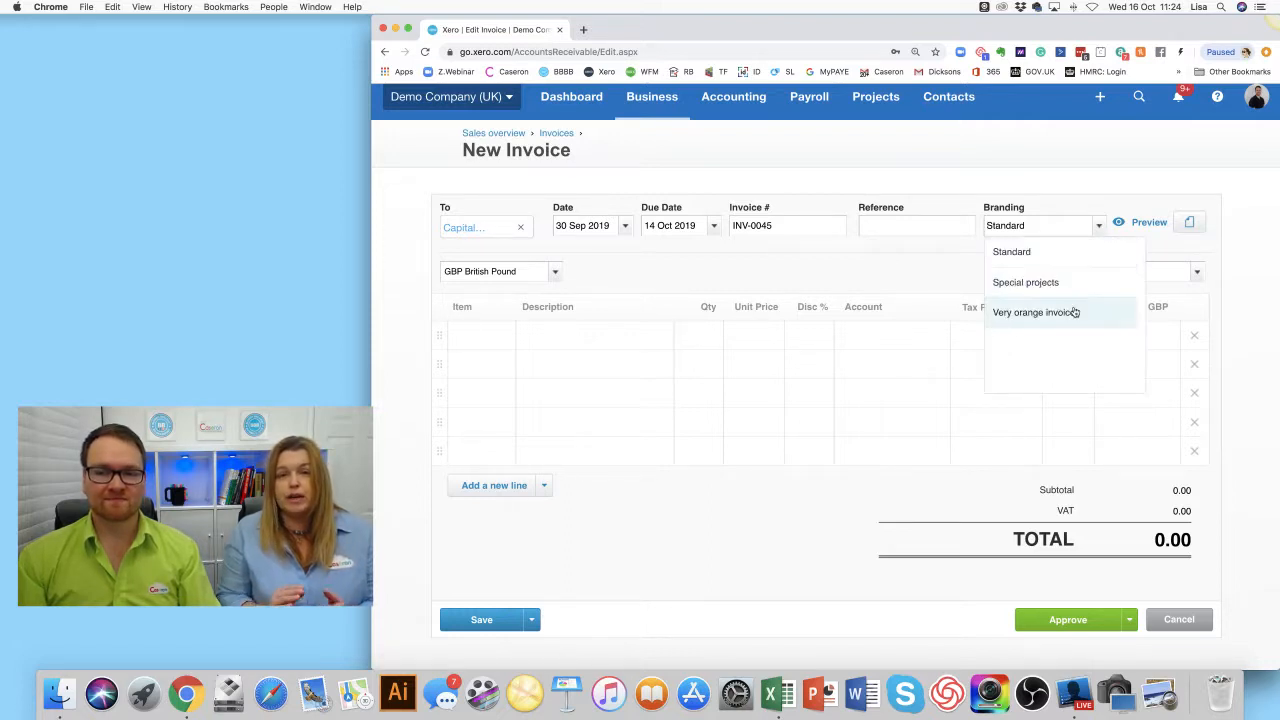
left_click(914, 258)
Add the item GB1-White: Golf balls - white single to the first invoice line
left_click(502, 340)
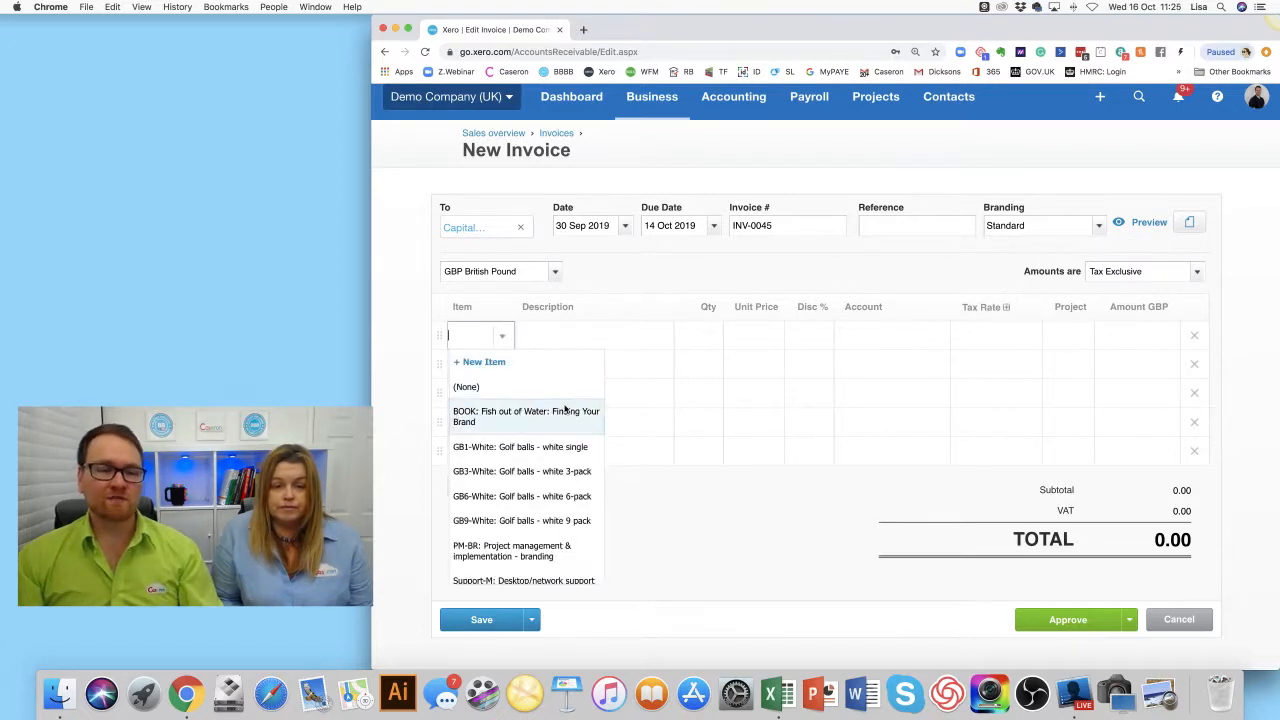
scroll(565, 408, "down", 3)
scroll(565, 404, "up", 1)
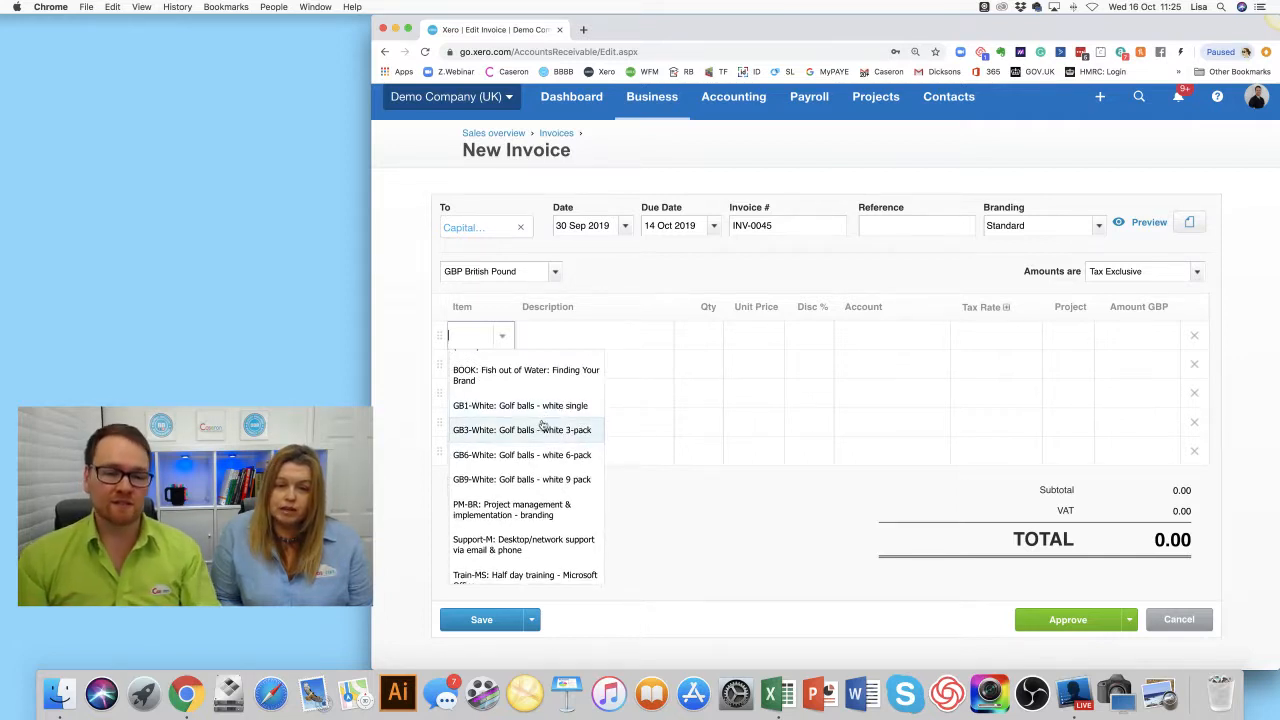
scroll(545, 428, "up", 1)
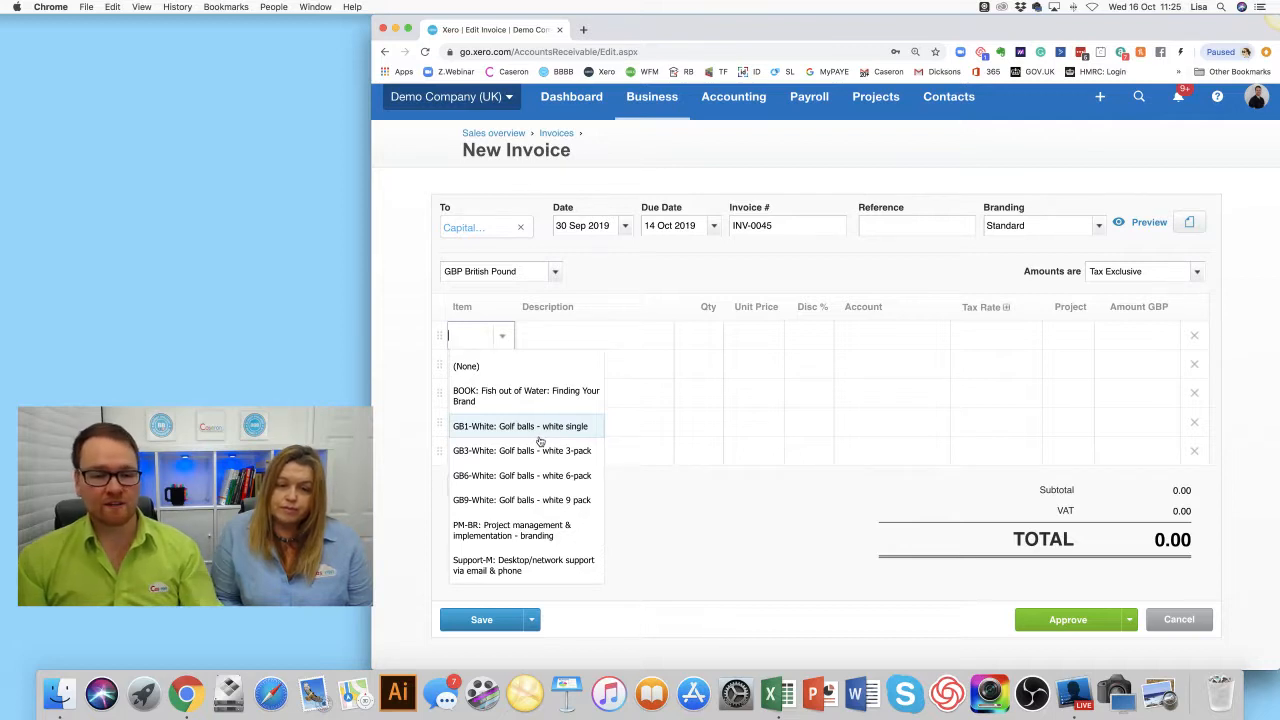
left_click(554, 428)
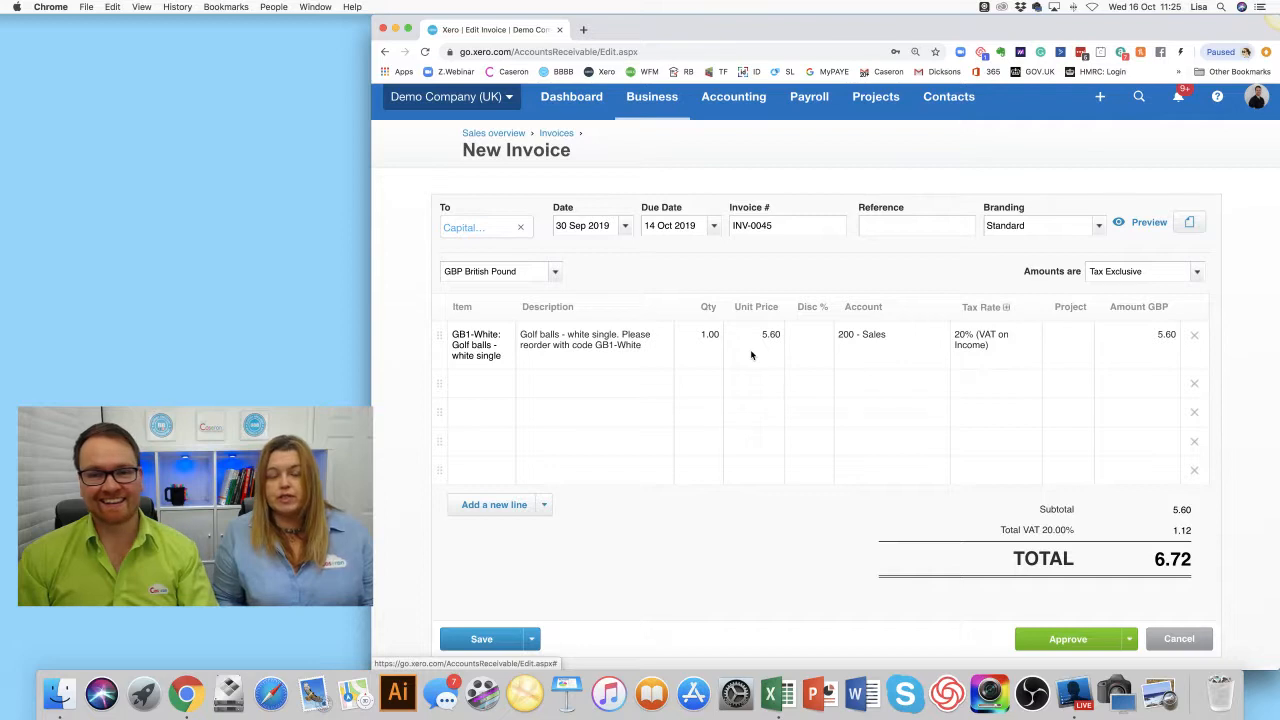
Add GB6-White: Golf balls - white 6-pack on the second line and Support-M: Desktop/network support via email & phone on the third
left_click(505, 386)
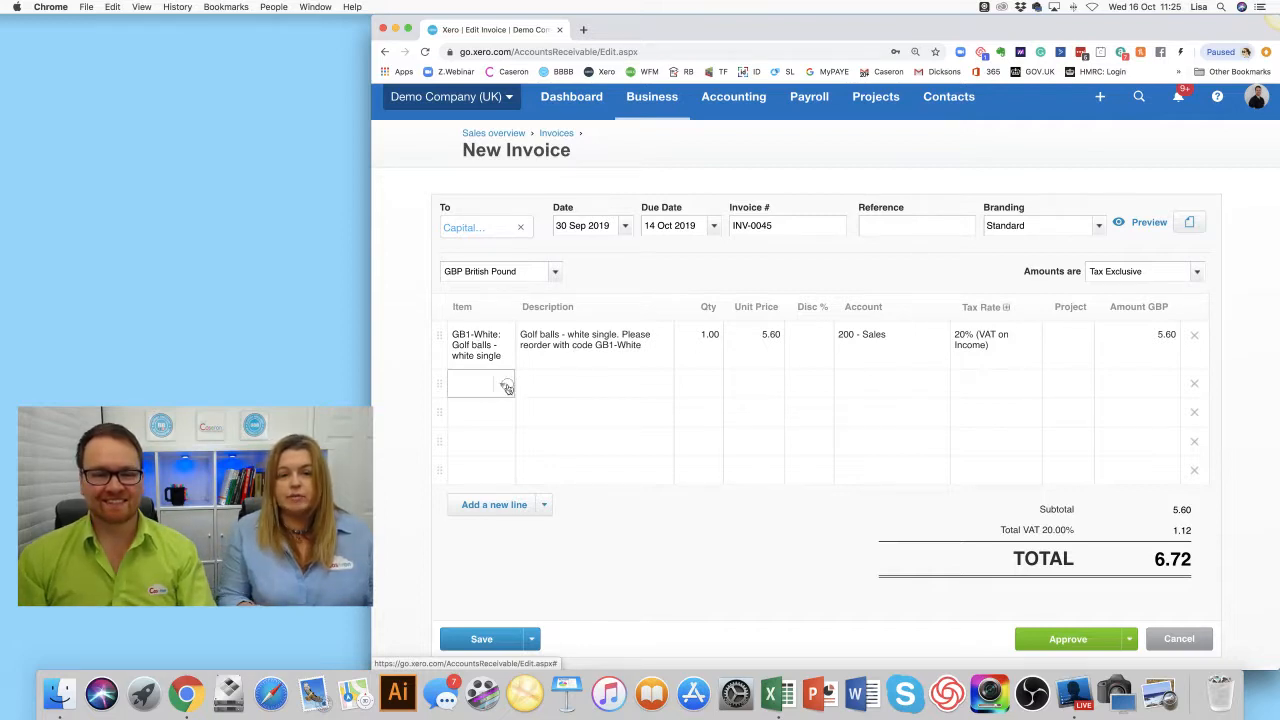
left_click(507, 386)
left_click(538, 548)
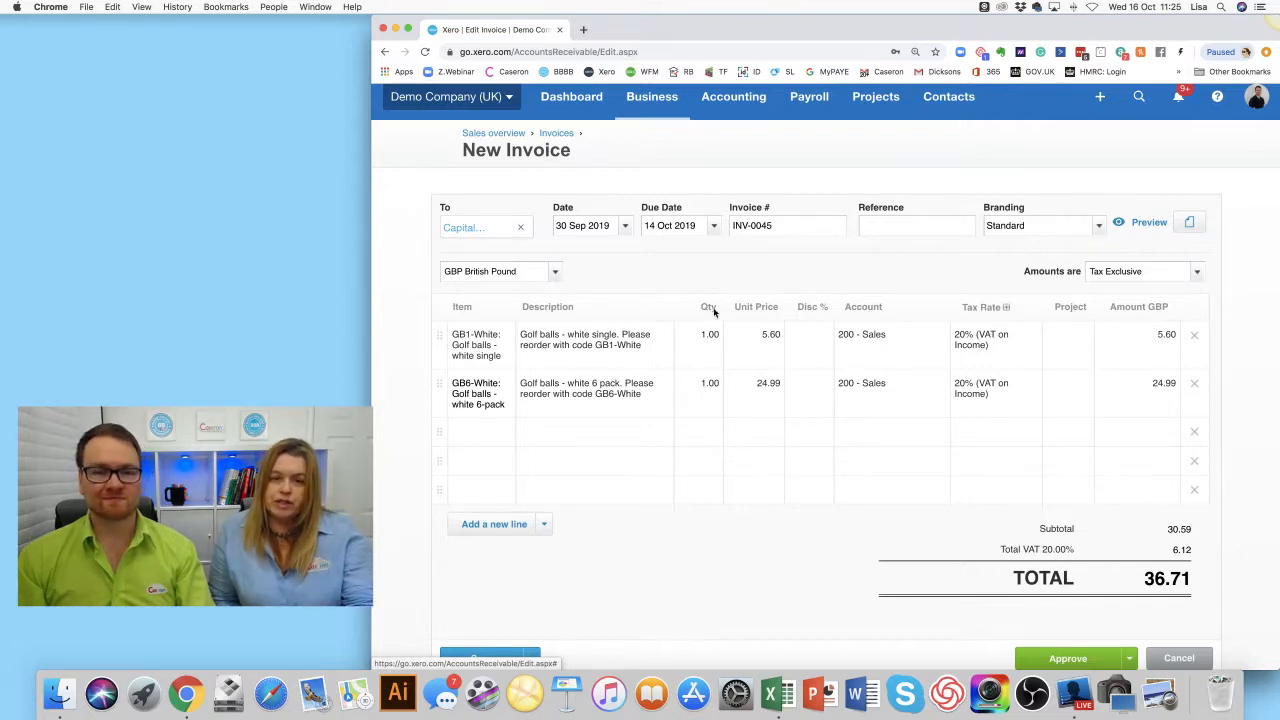
left_click(510, 428)
scroll(510, 345, "down", 3)
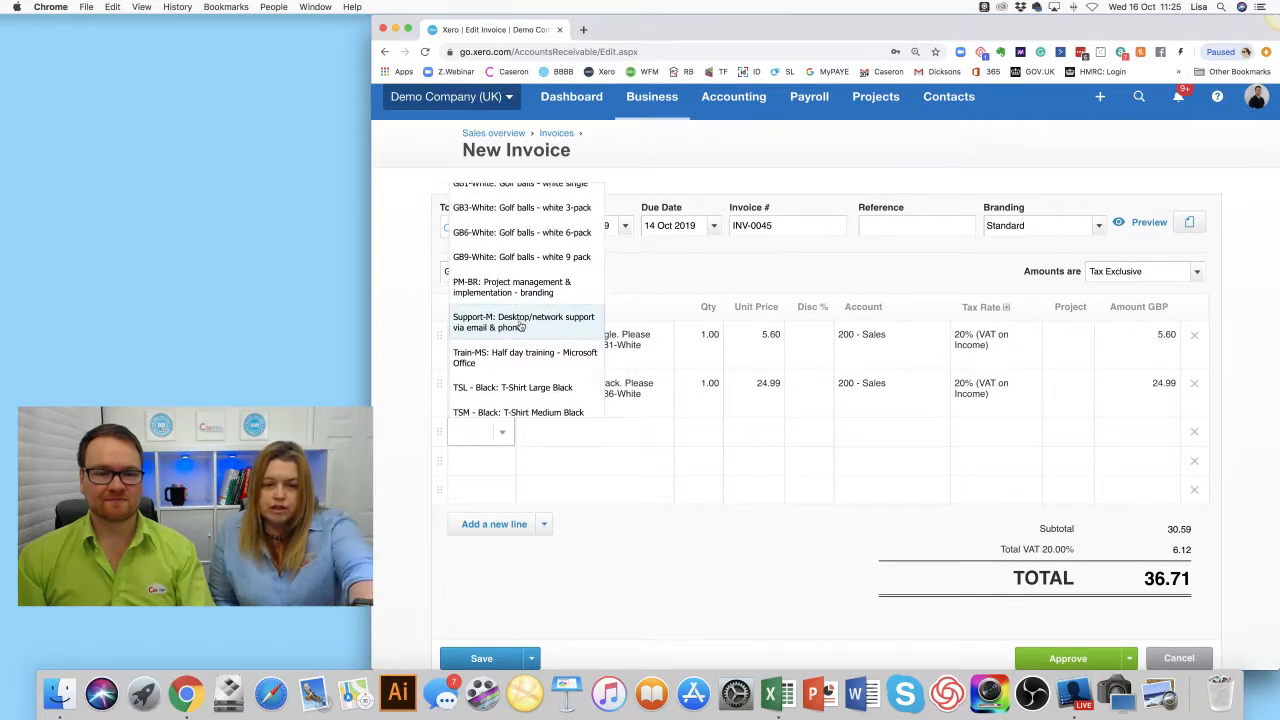
left_click(520, 326)
Set the quantity of both golf ball lines, GB1-White and GB6-White, to 5
scroll(530, 453, "down", 1)
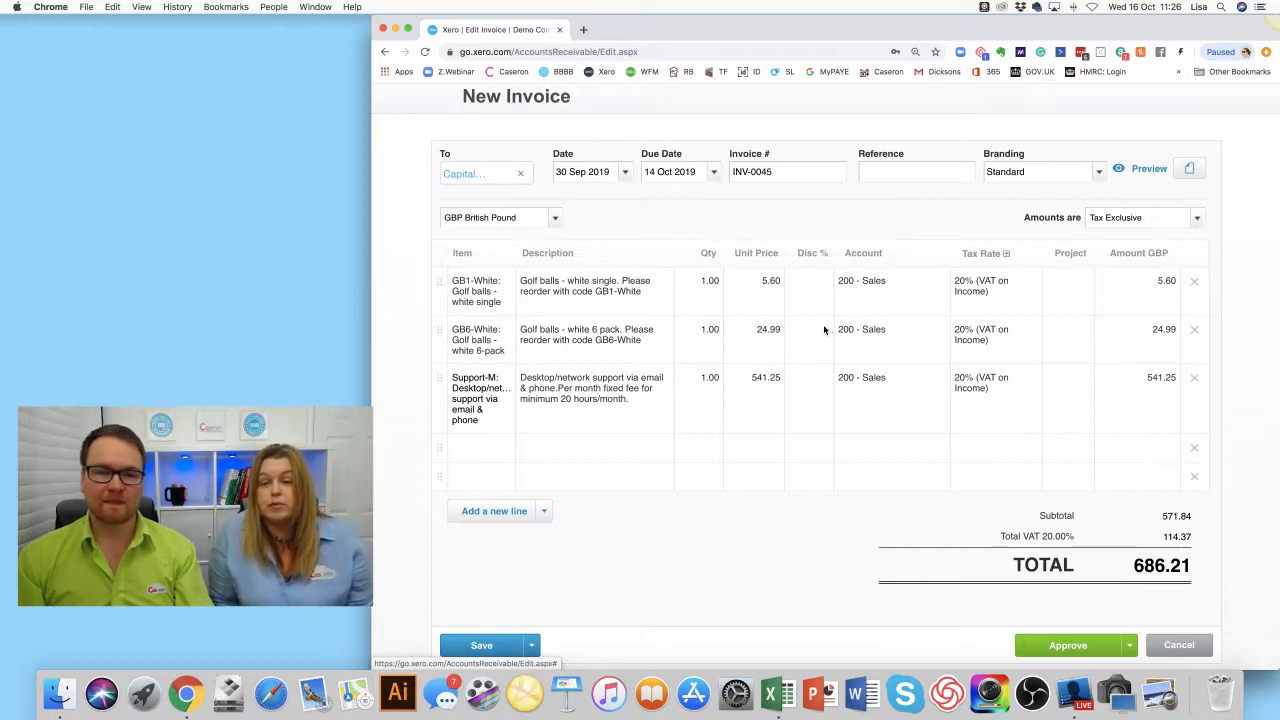
left_click(704, 290)
type("5")
left_click(704, 336)
type("5")
left_click(836, 234)
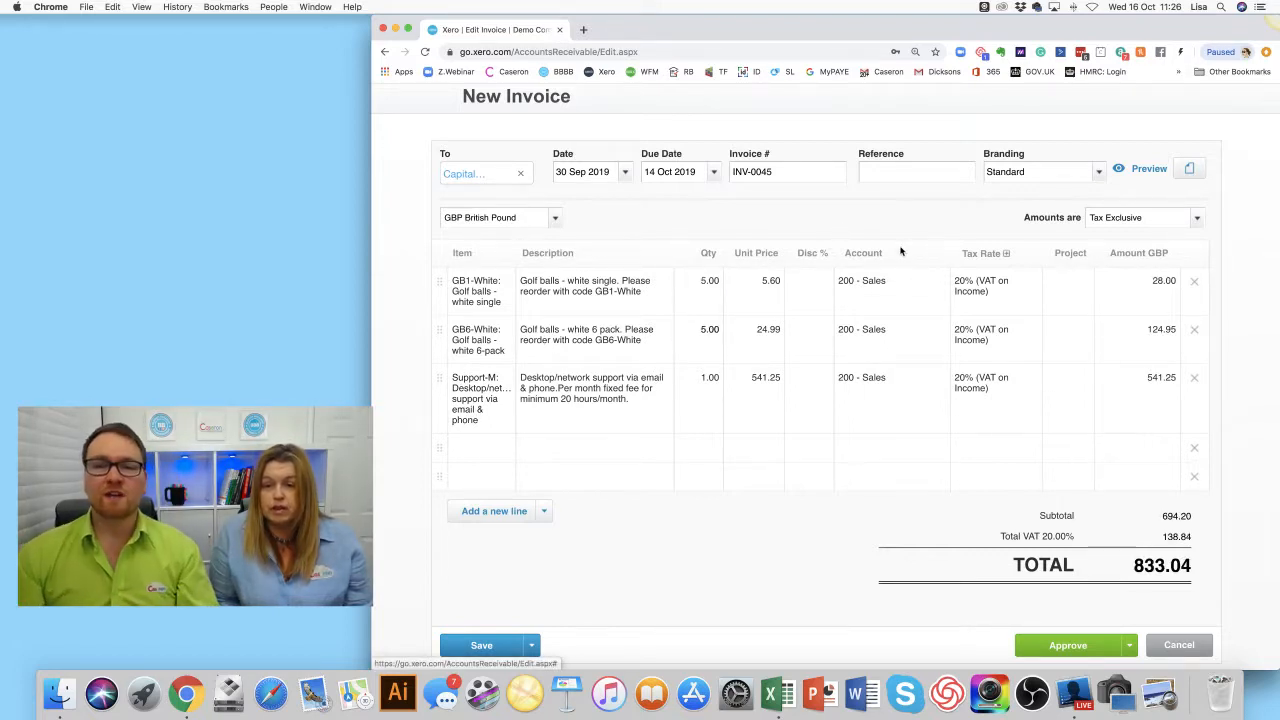
Assign the account 201 - Sales - Consulting to all three invoice lines
left_click(943, 294)
left_click(940, 286)
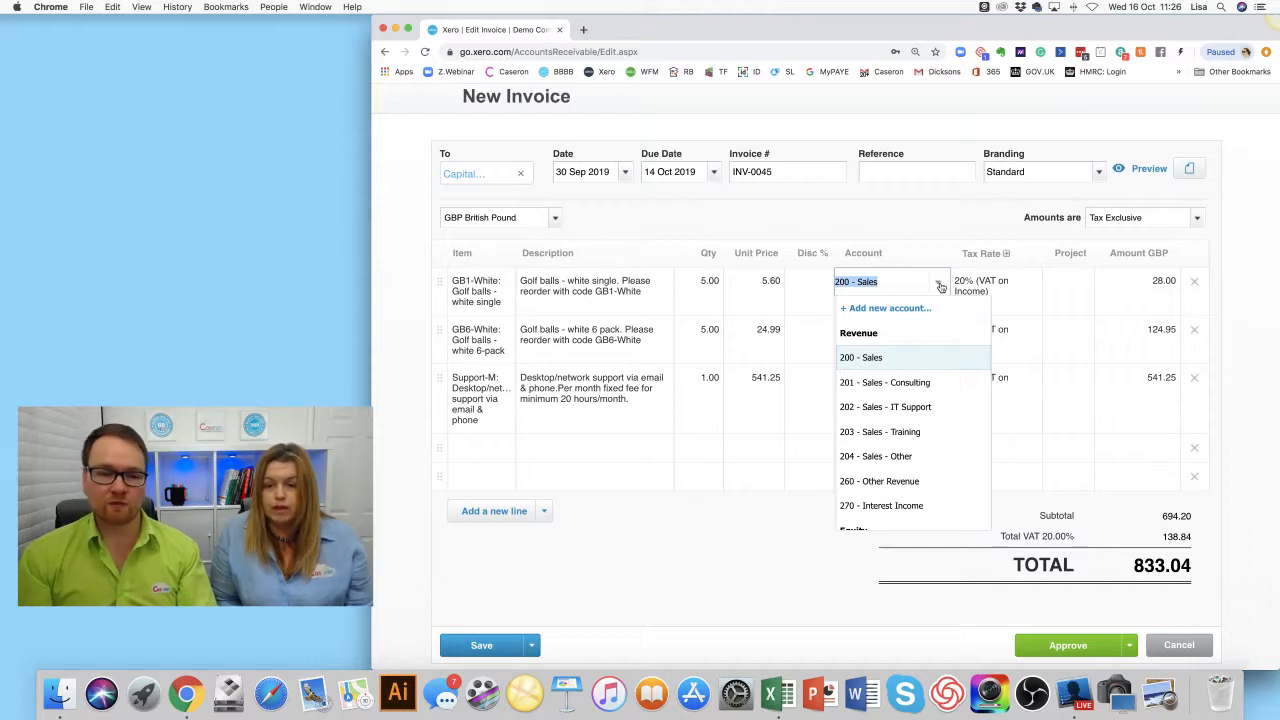
left_click(737, 222)
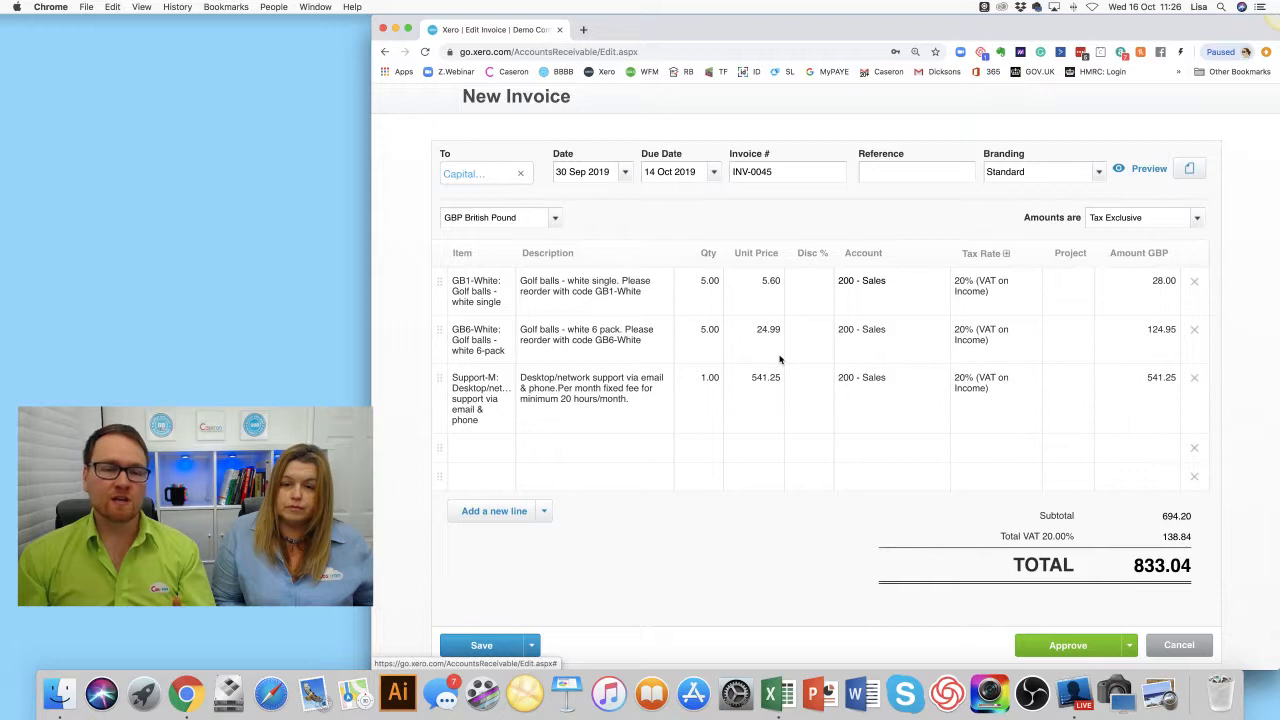
left_click(921, 338)
left_click(940, 337)
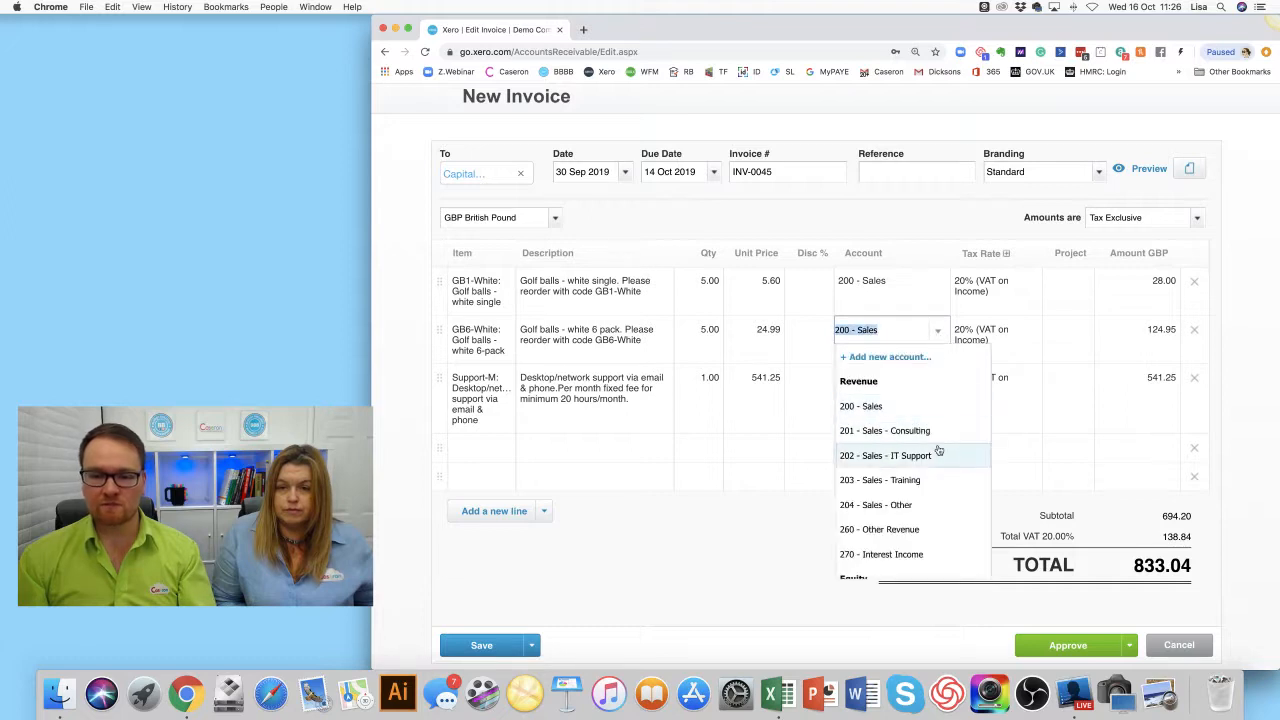
left_click(938, 431)
left_click(930, 282)
left_click(940, 282)
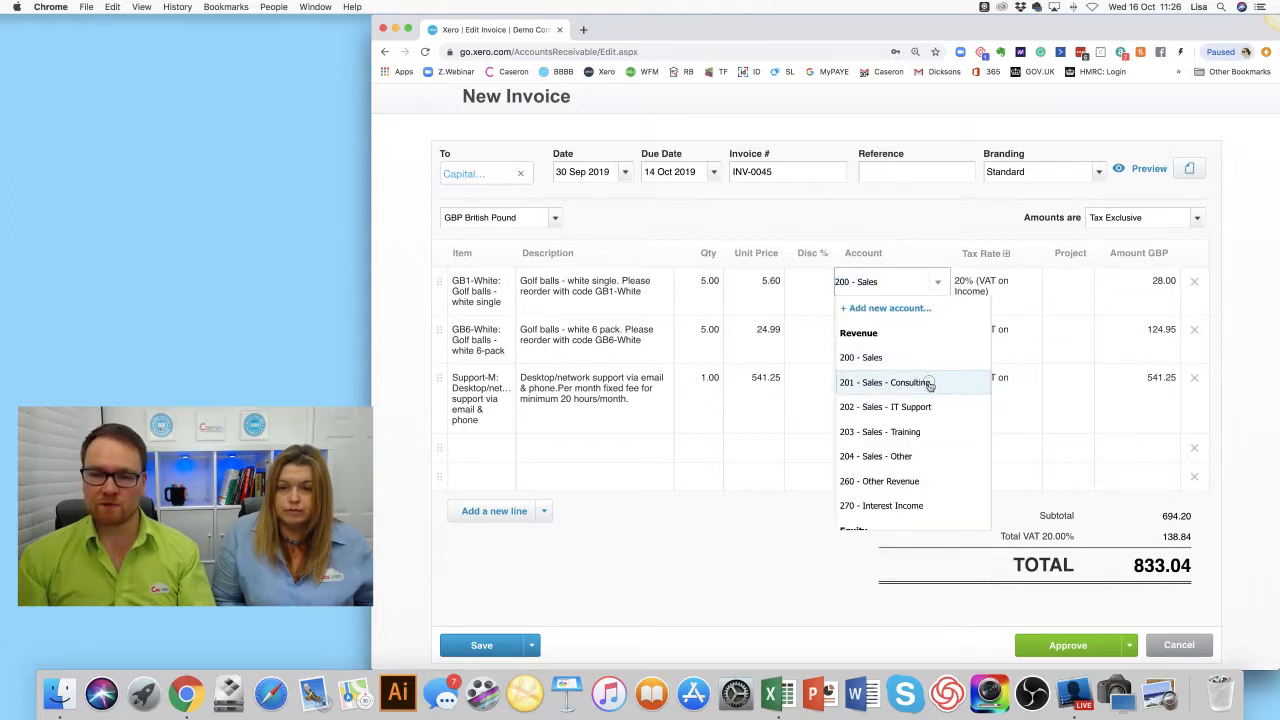
left_click(930, 380)
left_click(936, 385)
left_click(939, 384)
left_click(918, 479)
left_click(916, 248)
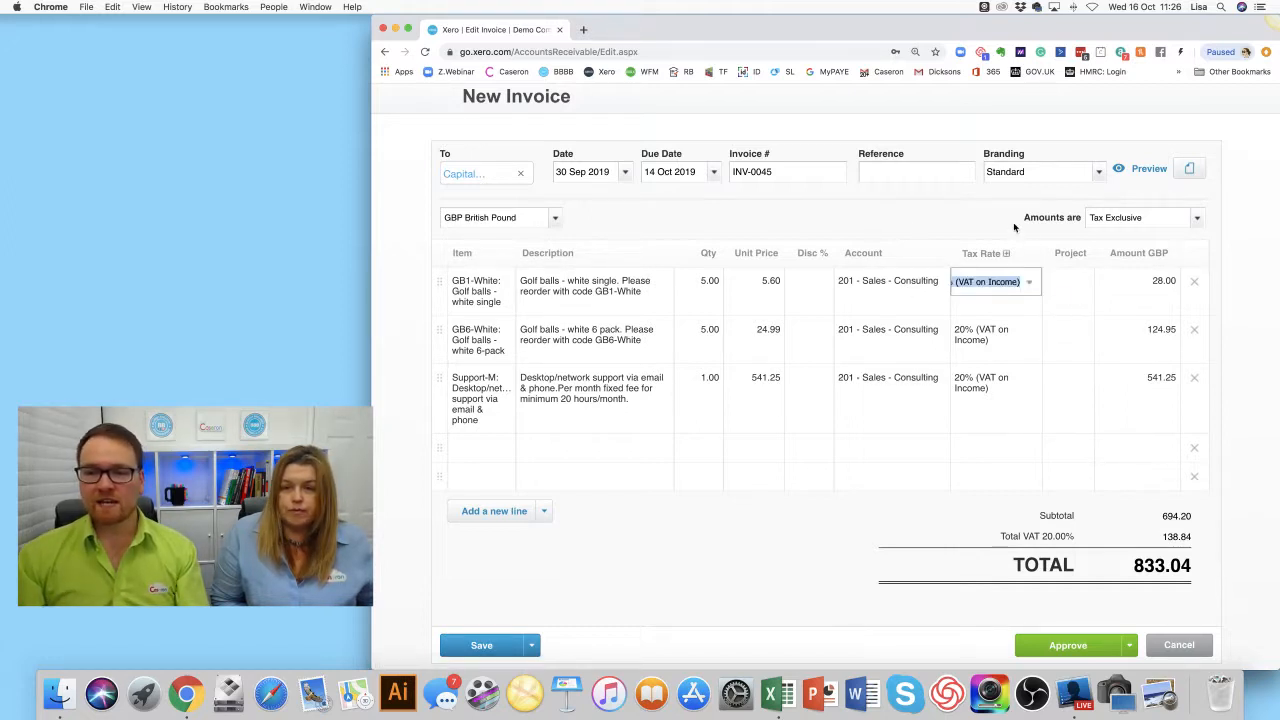
Show the Tax Amount column to examine the VAT on each invoice line, and hide it again
left_click(1006, 253)
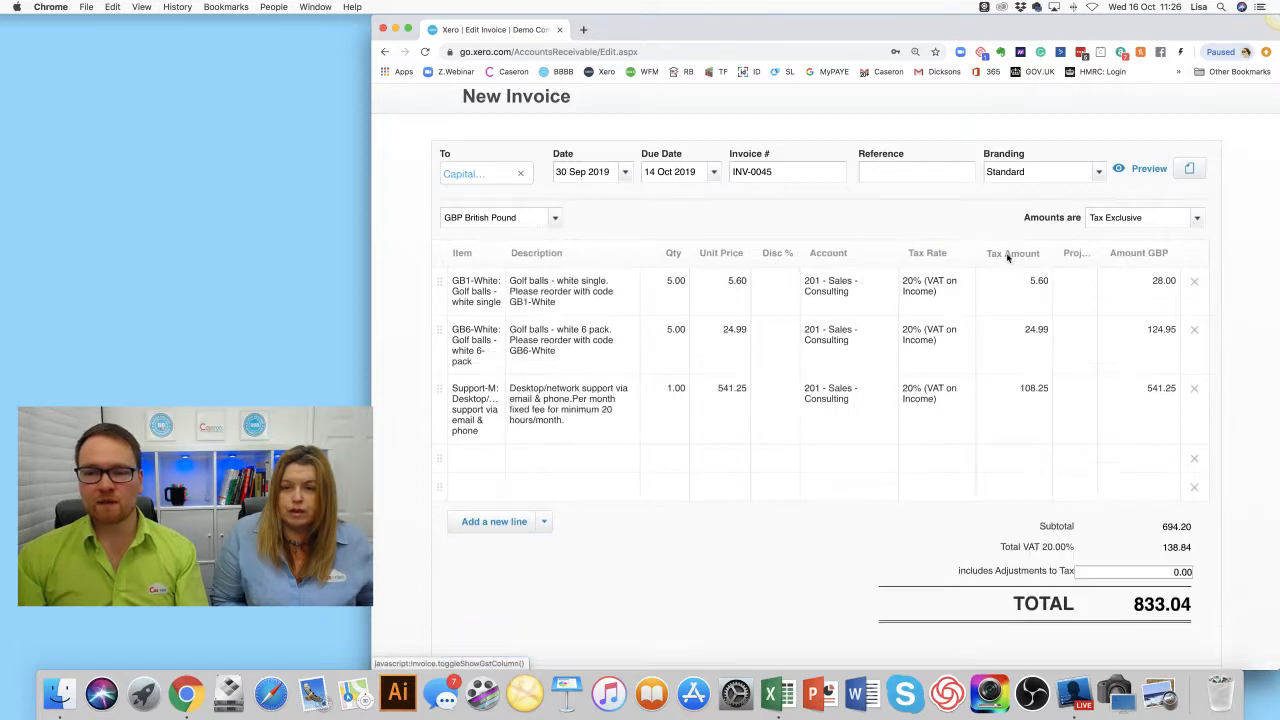
left_click(1045, 253)
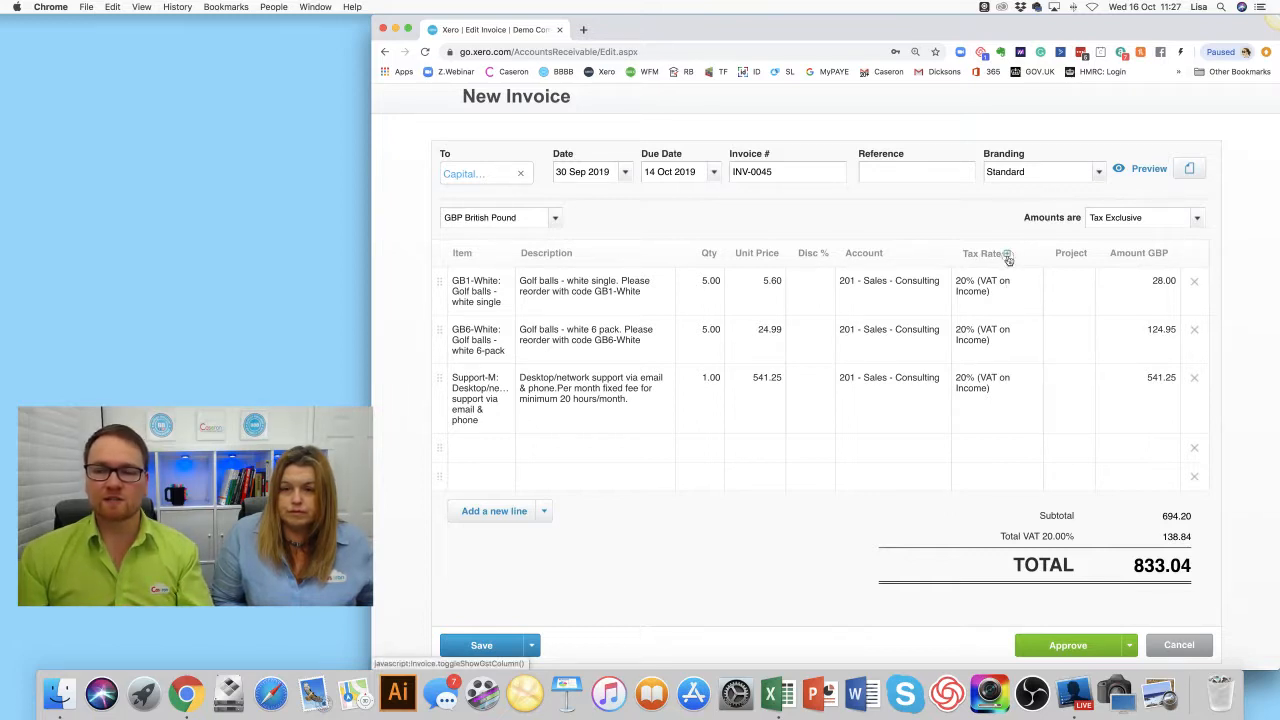
left_click(1008, 255)
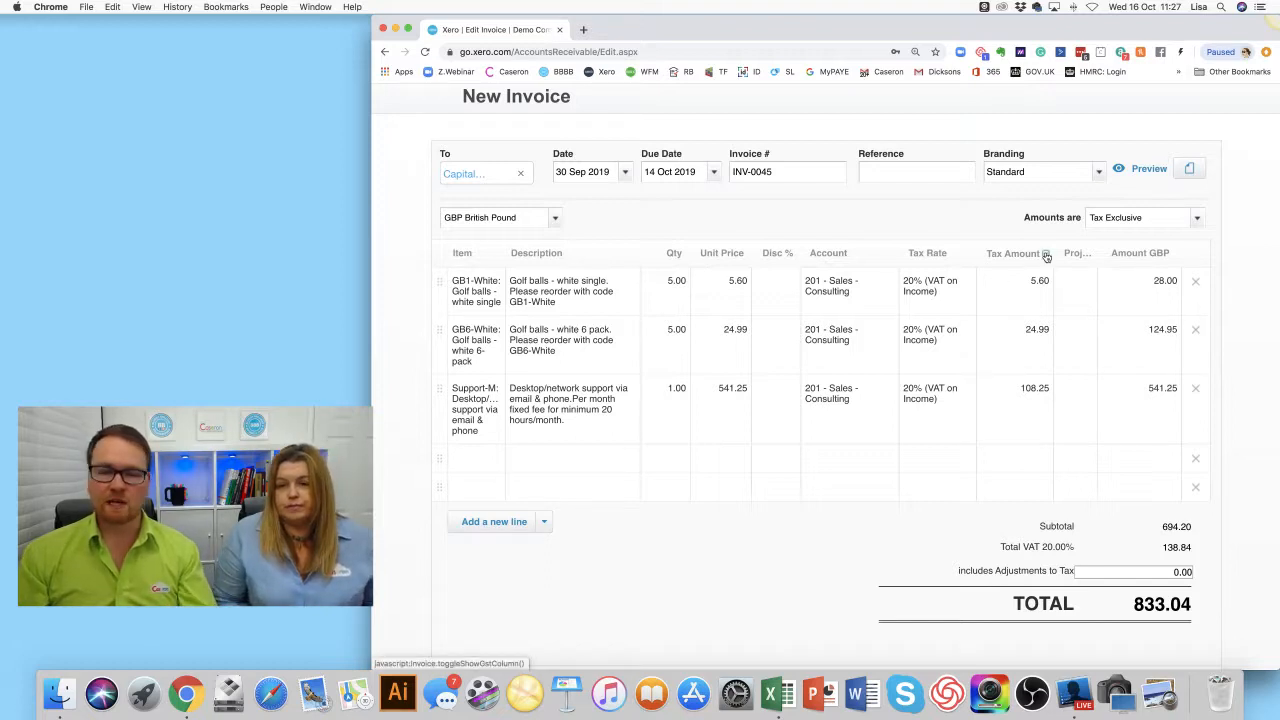
left_click(1046, 257)
Assign Project East to the two golf ball lines, GB1-White and GB6-White
left_click(1086, 302)
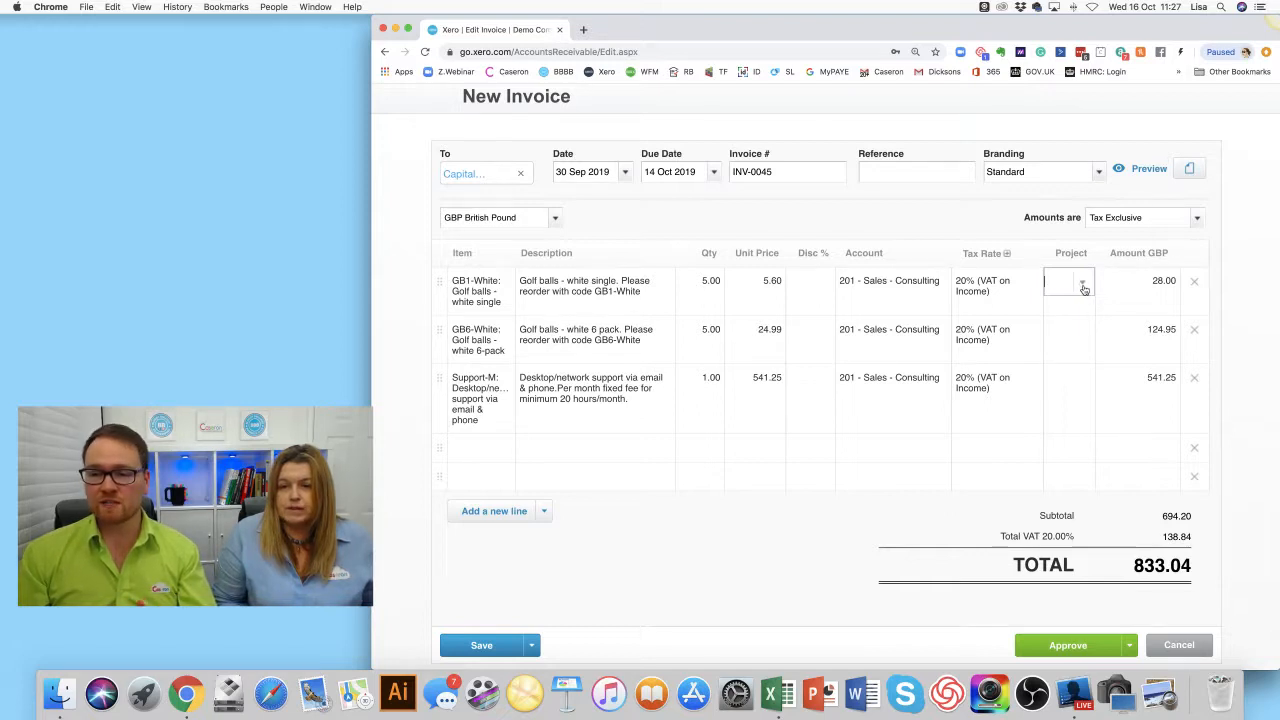
left_click(1084, 288)
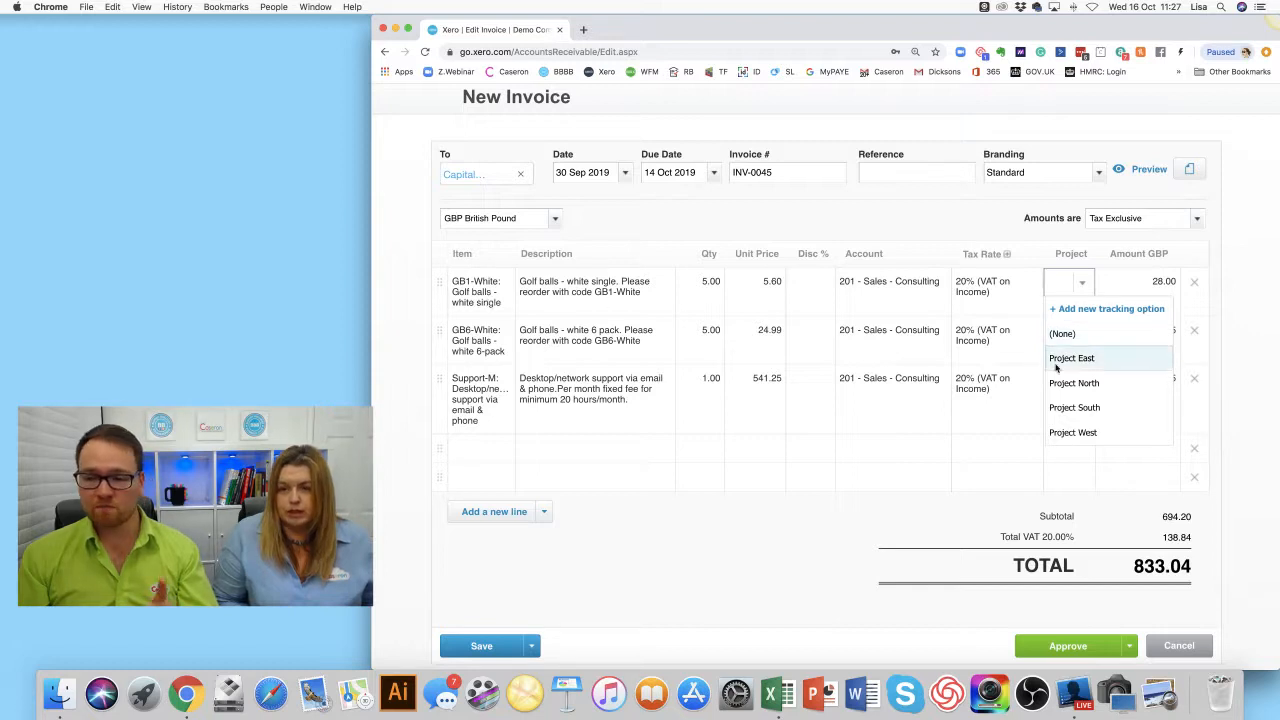
left_click(1071, 358)
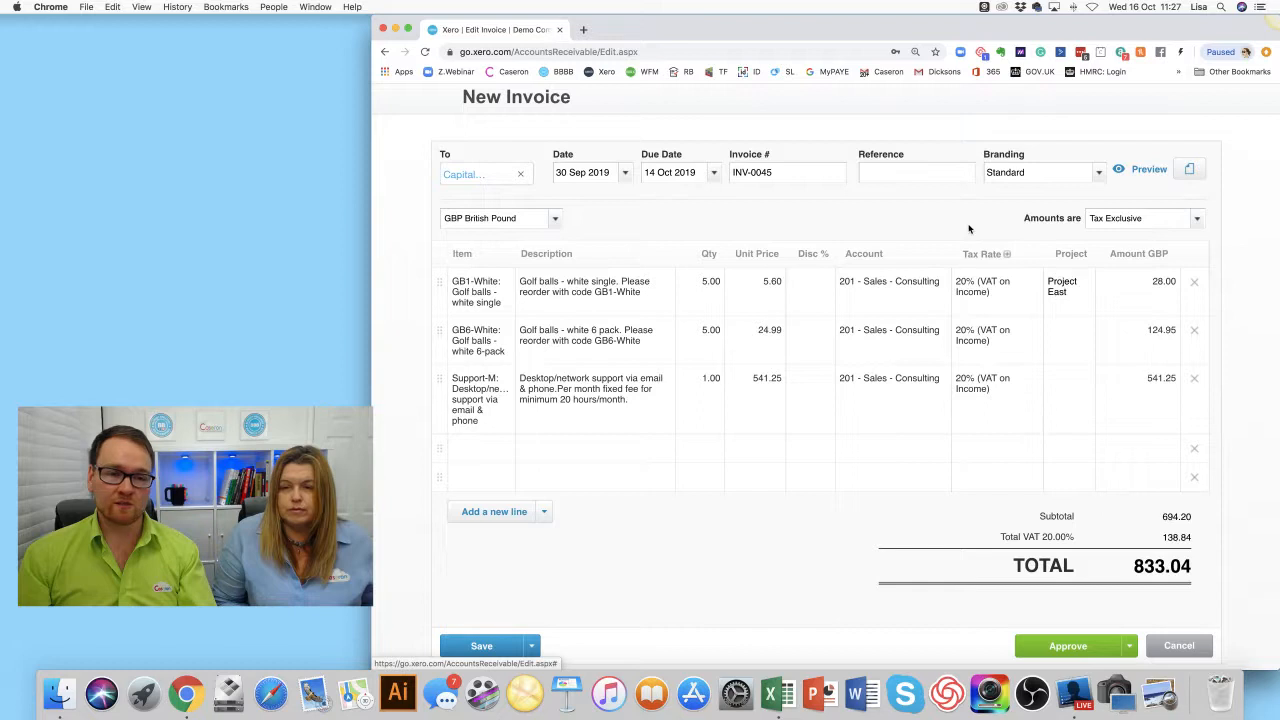
left_click(1058, 332)
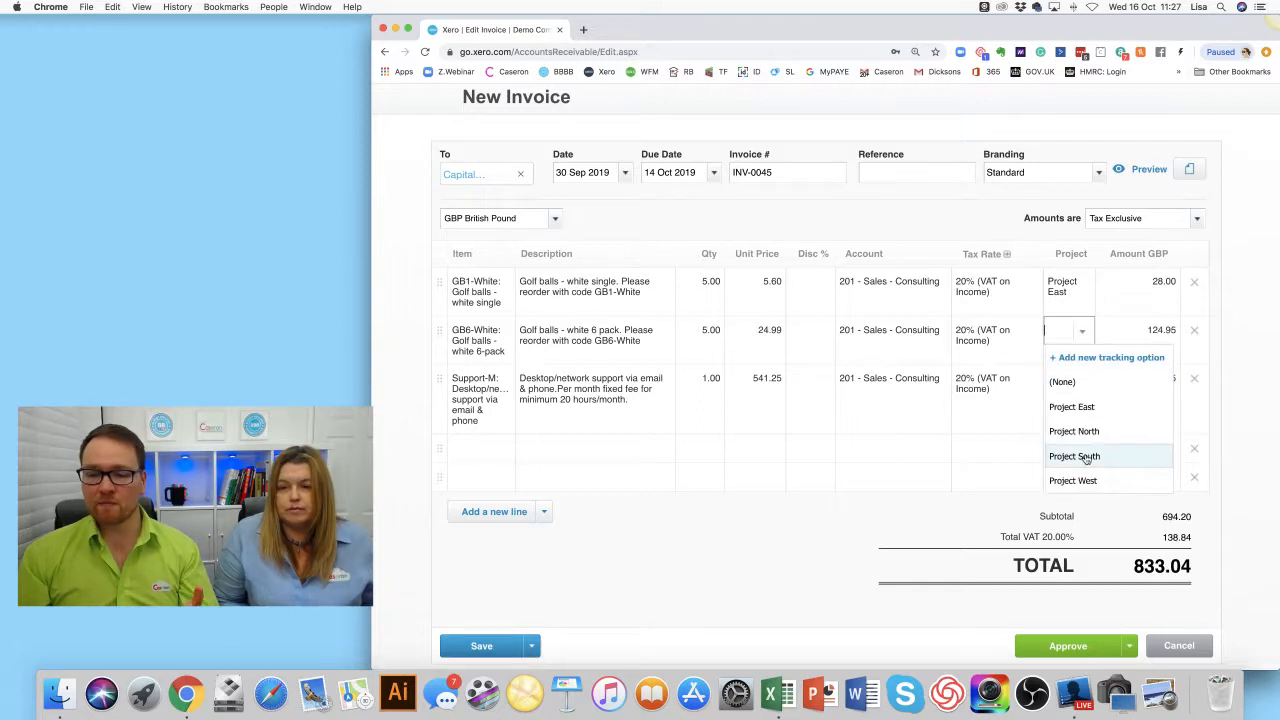
left_click(1078, 407)
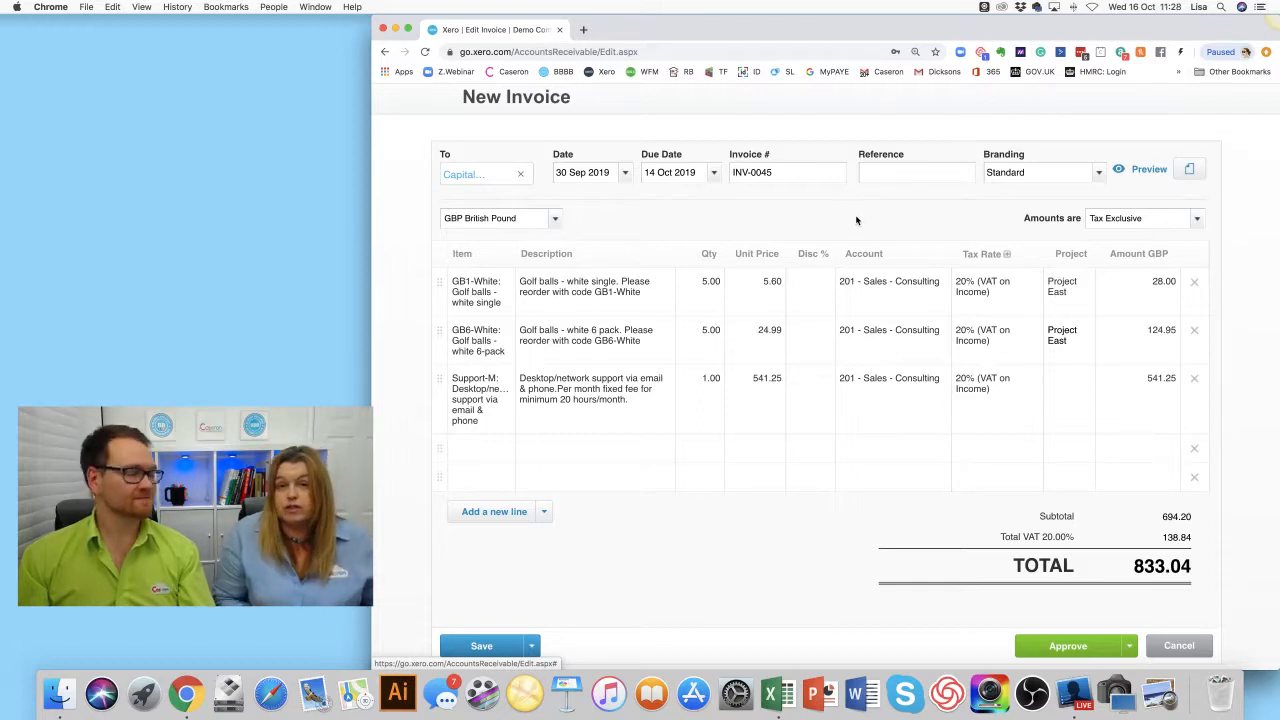
Switch the invoice amounts to Tax Inclusive to compare the totals, and set them back to Tax Exclusive
left_click(1195, 222)
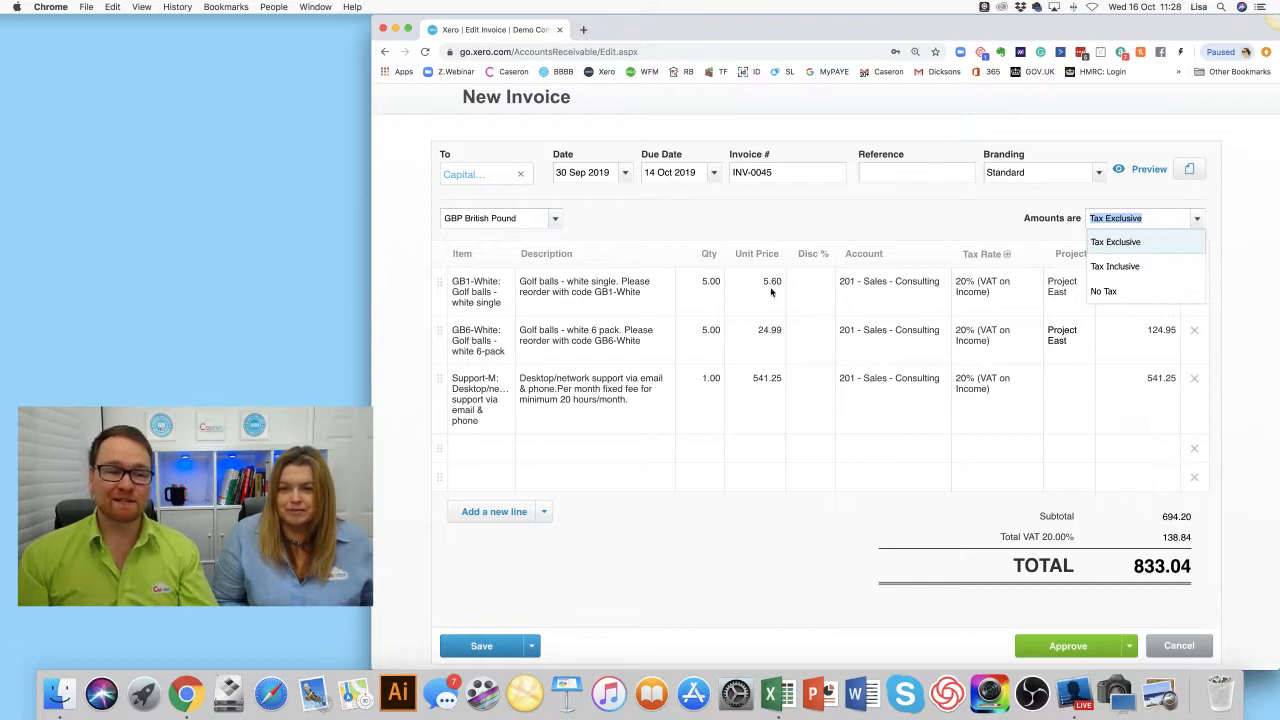
left_click(1172, 266)
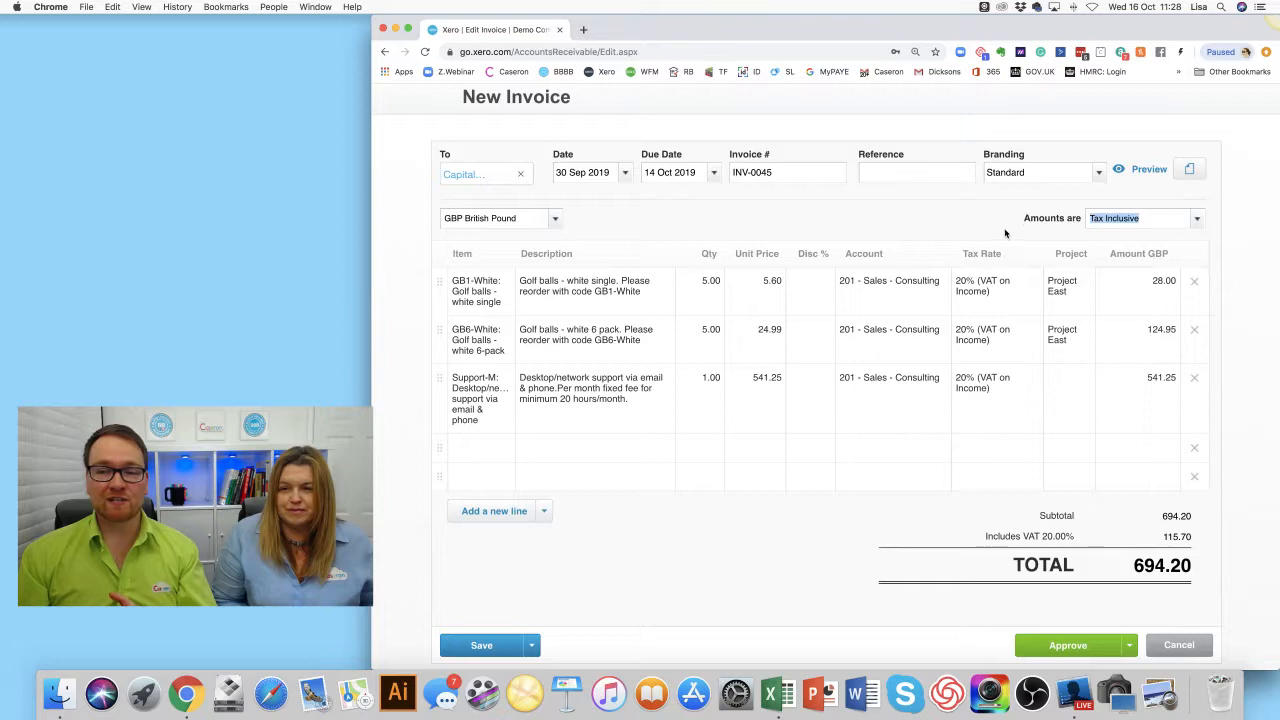
left_click(957, 221)
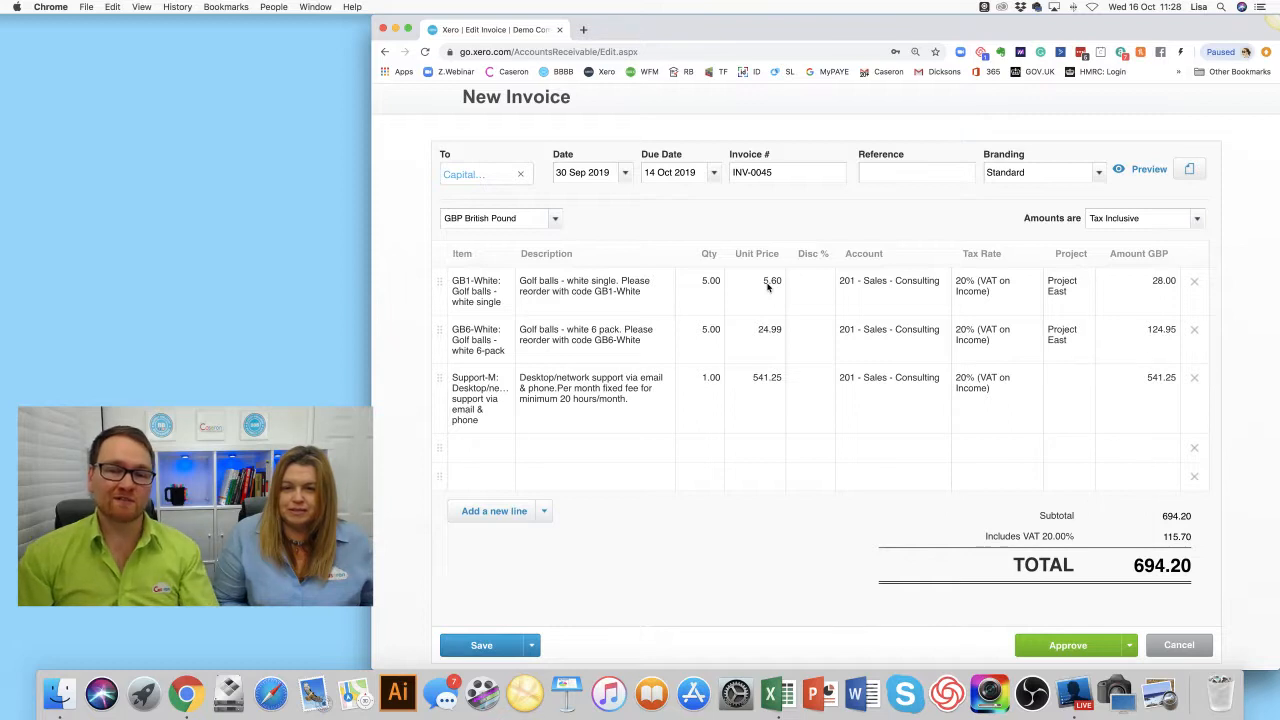
left_click(1195, 222)
left_click(1133, 252)
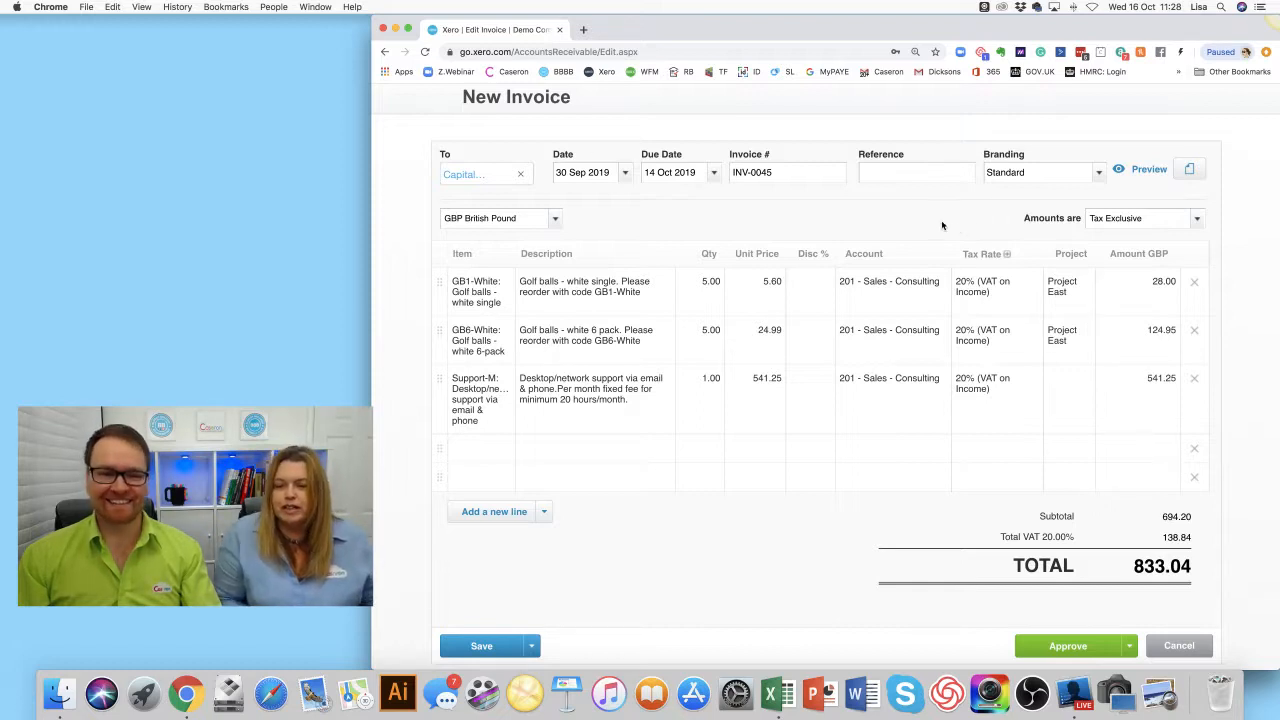
Show the invoice's file attachments to examine the options for including and uploading files, and close them again
left_click(1203, 169)
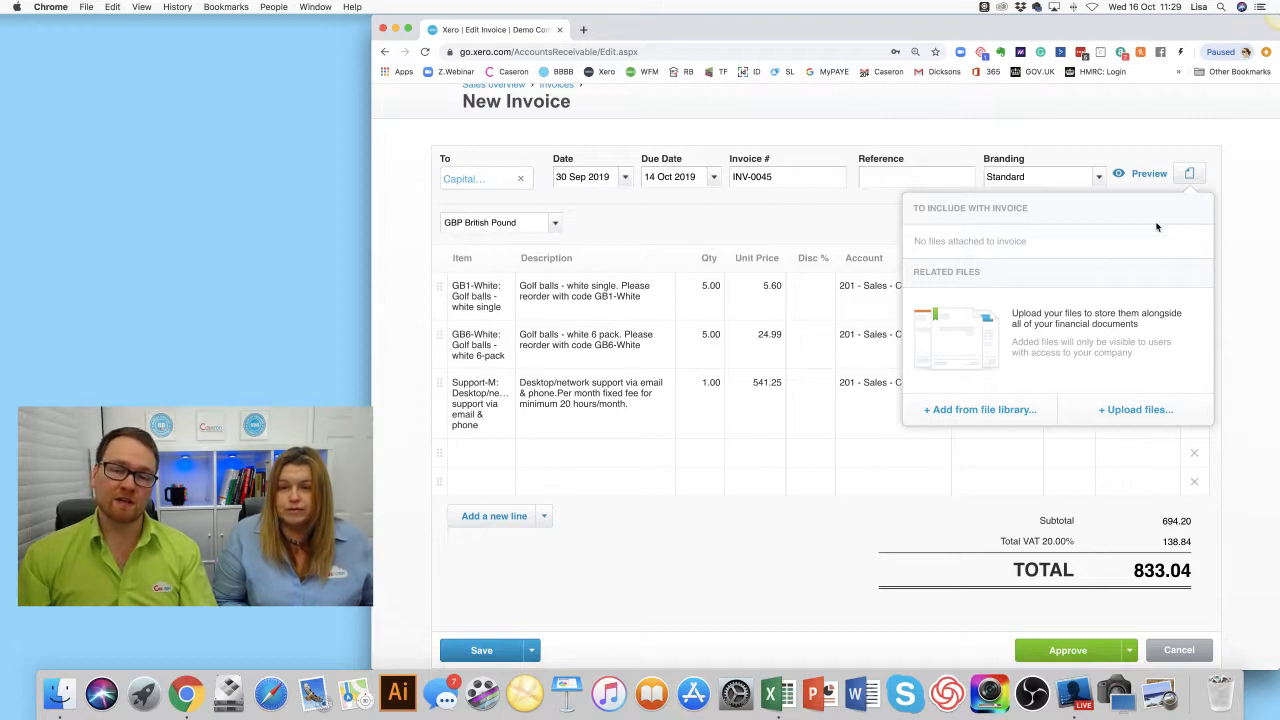
left_click(794, 225)
scroll(643, 484, "down", 3)
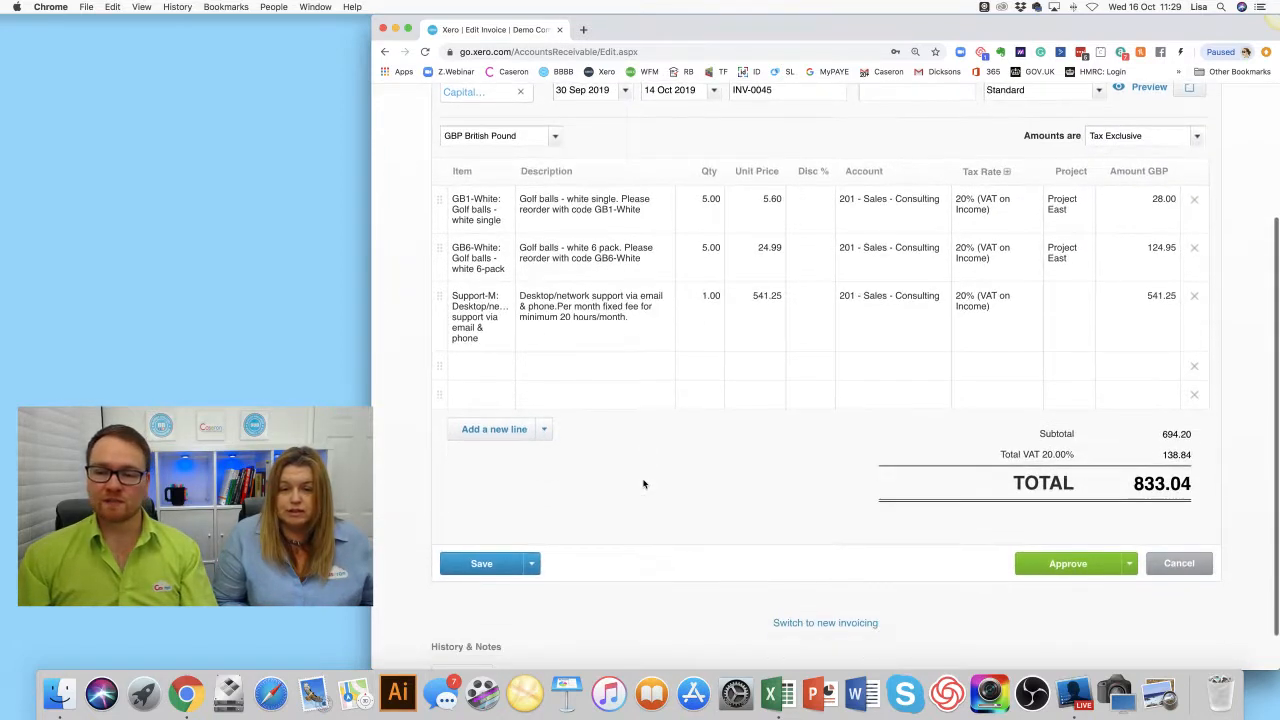
scroll(643, 484, "up", 3)
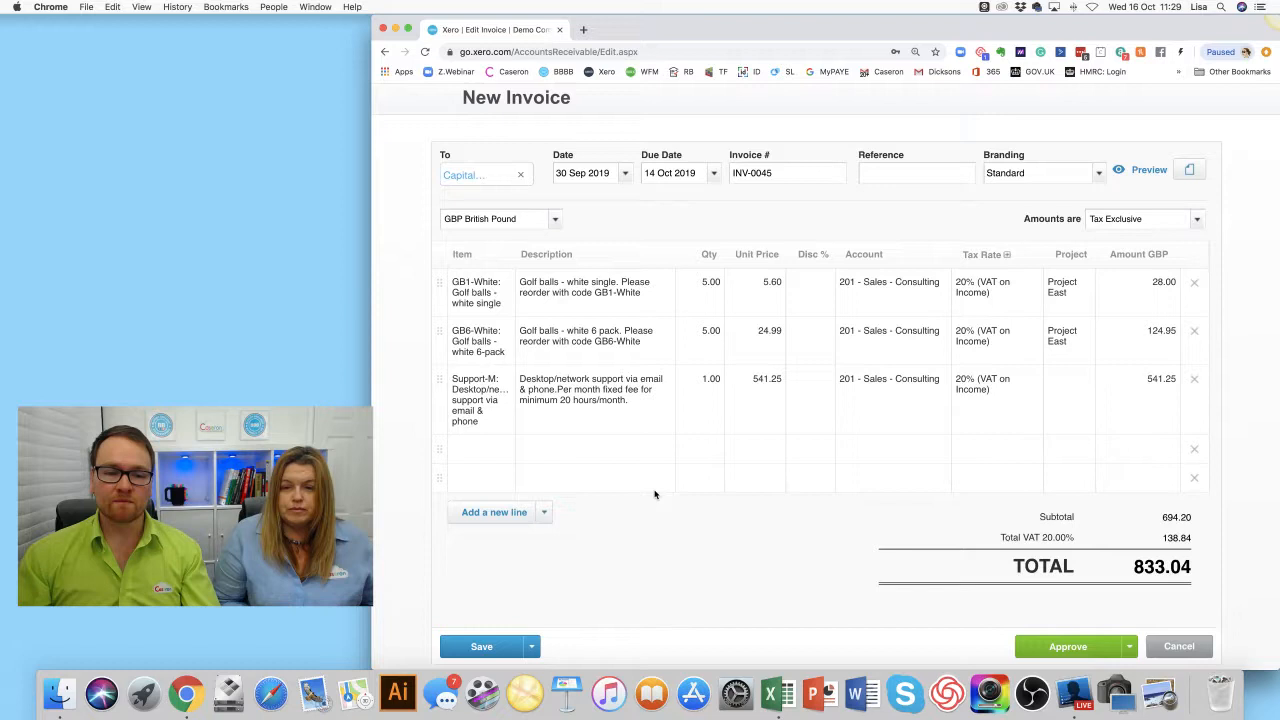
Save the invoice as a draft and reopen it from the list of draft invoices
scroll(653, 498, "down", 1)
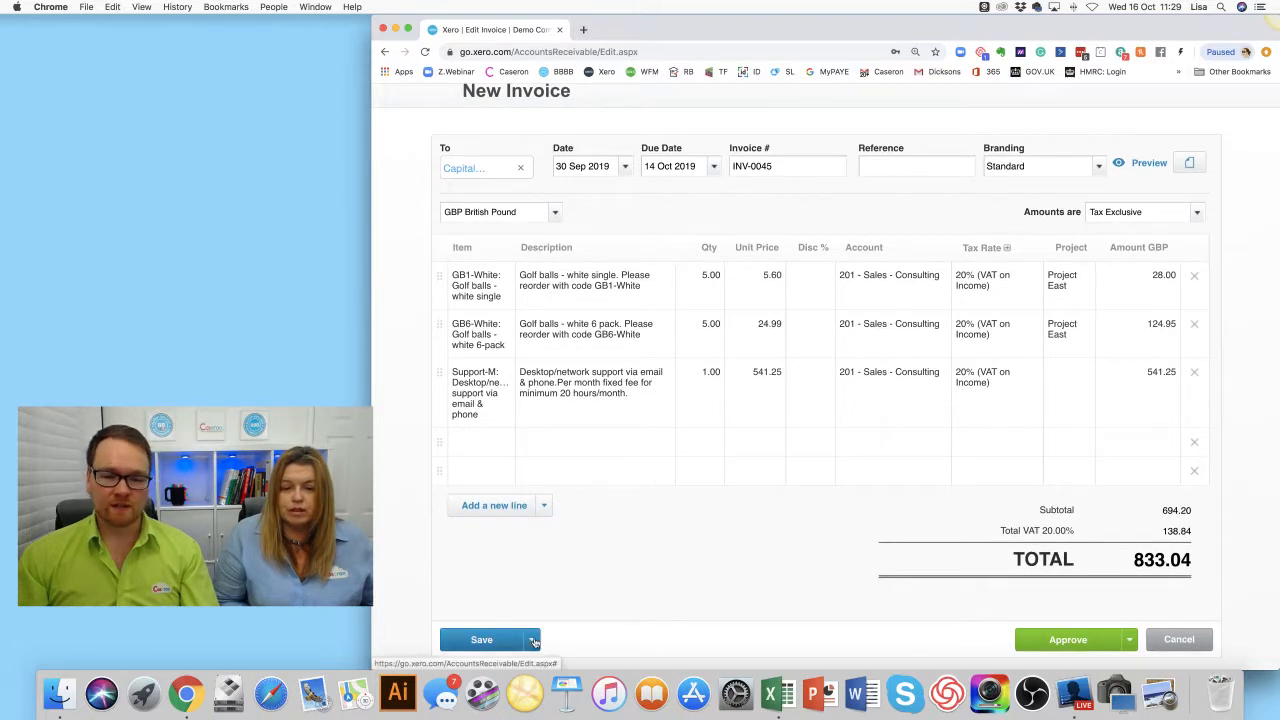
scroll(638, 534, "down", 3)
scroll(638, 534, "down", 3)
left_click(533, 527)
scroll(613, 385, "up", 5)
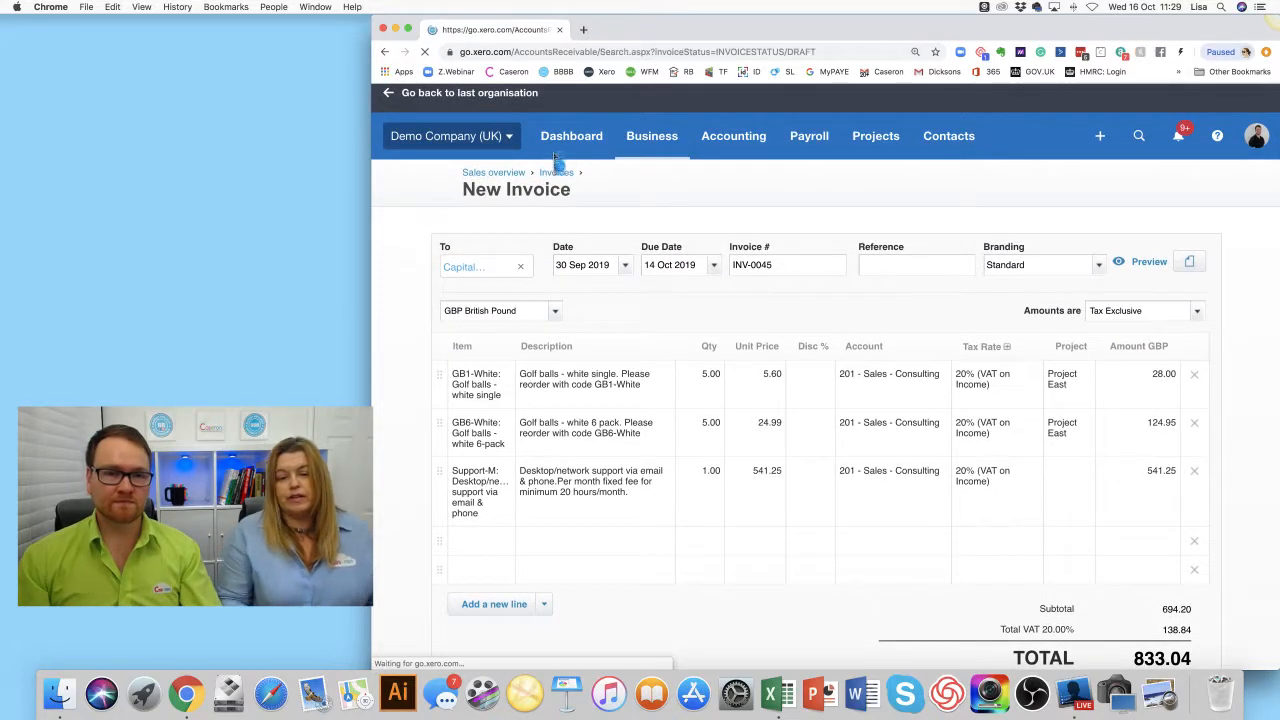
left_click(508, 364)
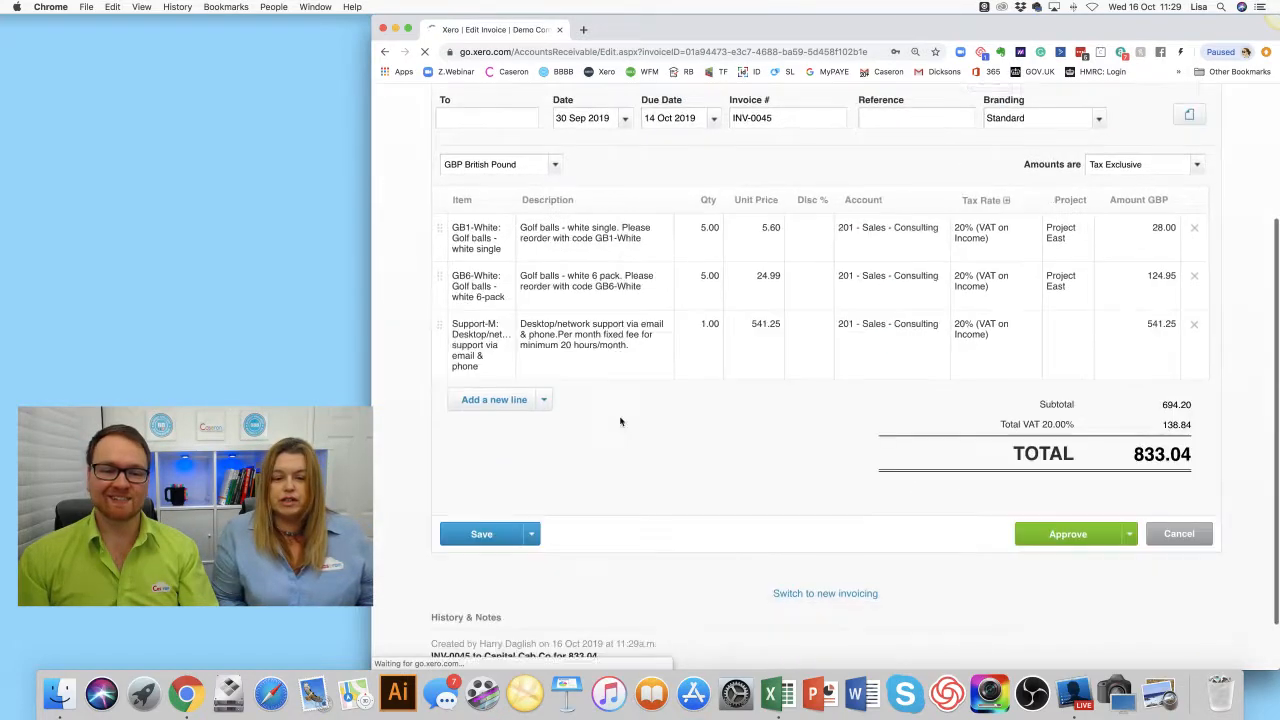
Show the save options available for the reopened draft invoice and examine them
scroll(690, 450, "down", 3)
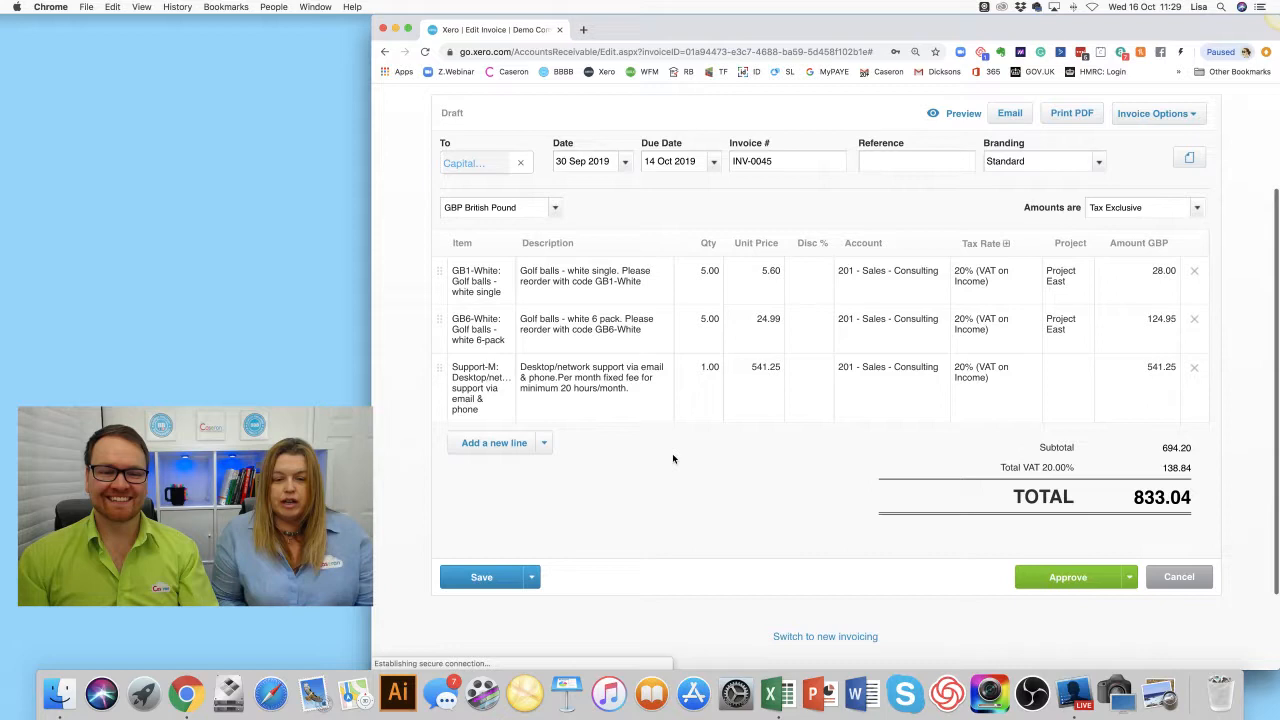
left_click(531, 559)
scroll(587, 527, "down", 1)
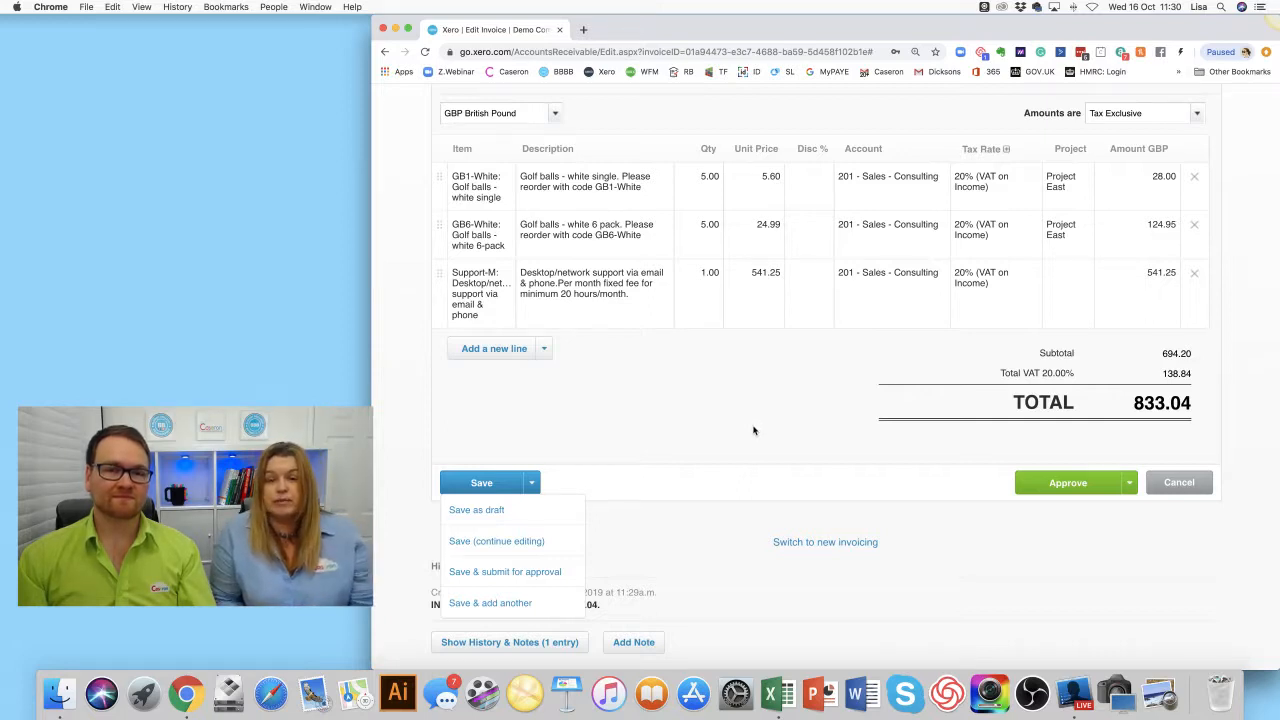
Switch the draft invoice to new invoicing and examine its send options
left_click(749, 532)
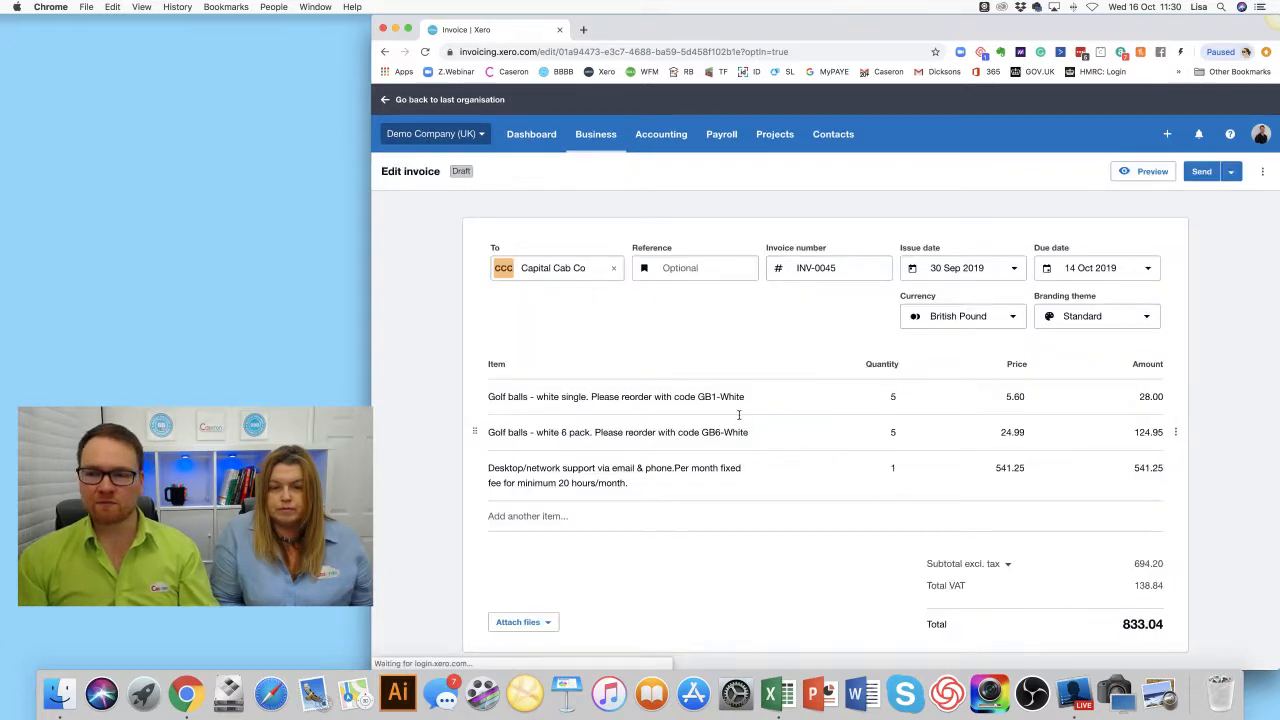
scroll(739, 414, "down", 2)
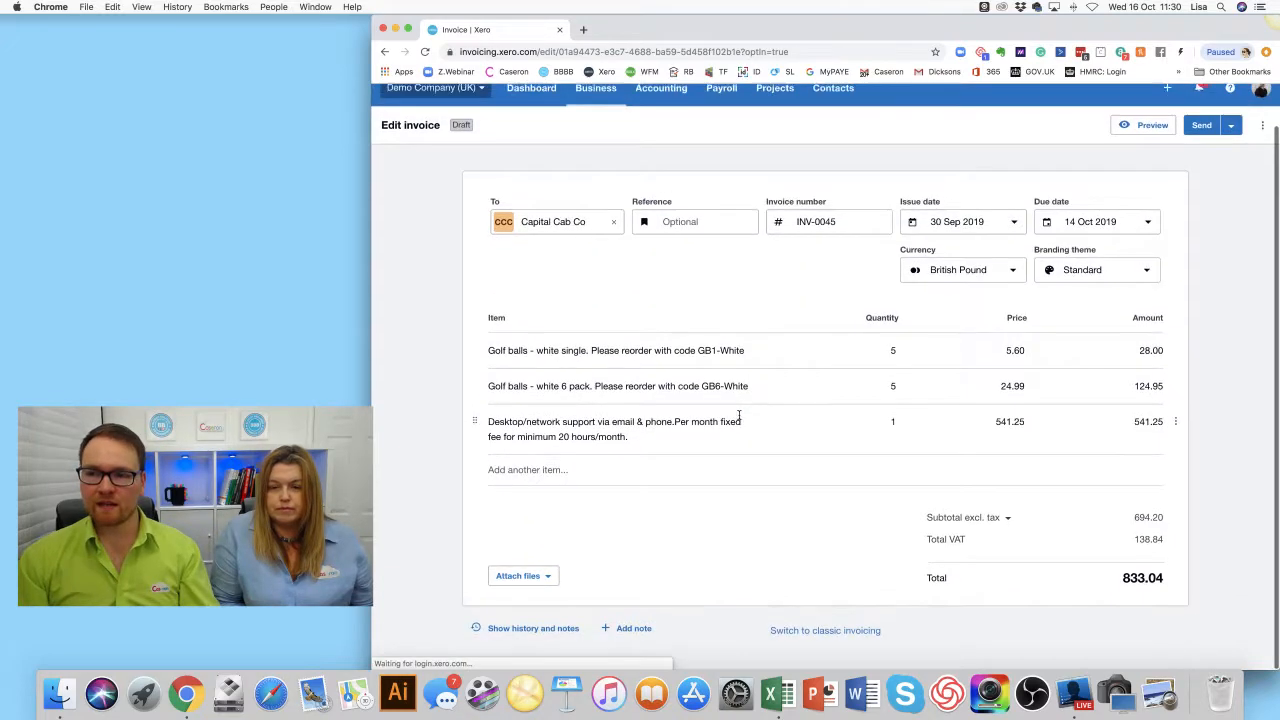
left_click(1232, 128)
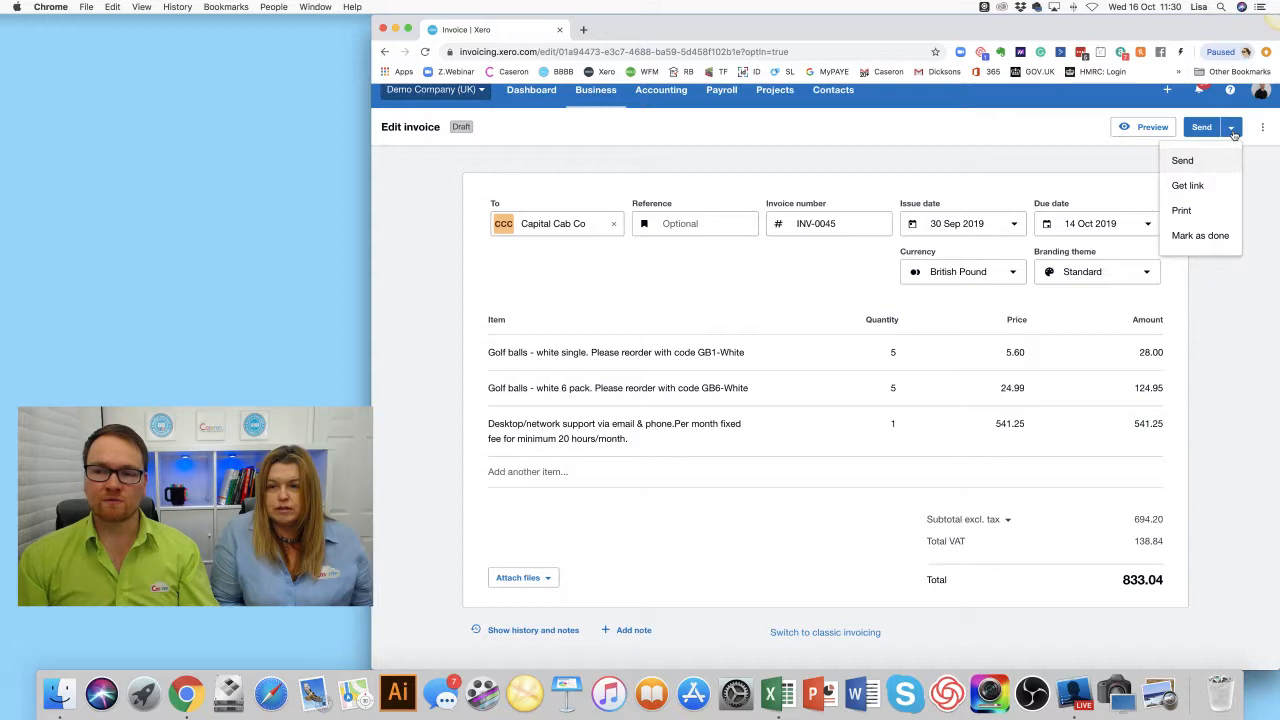
left_click(988, 152)
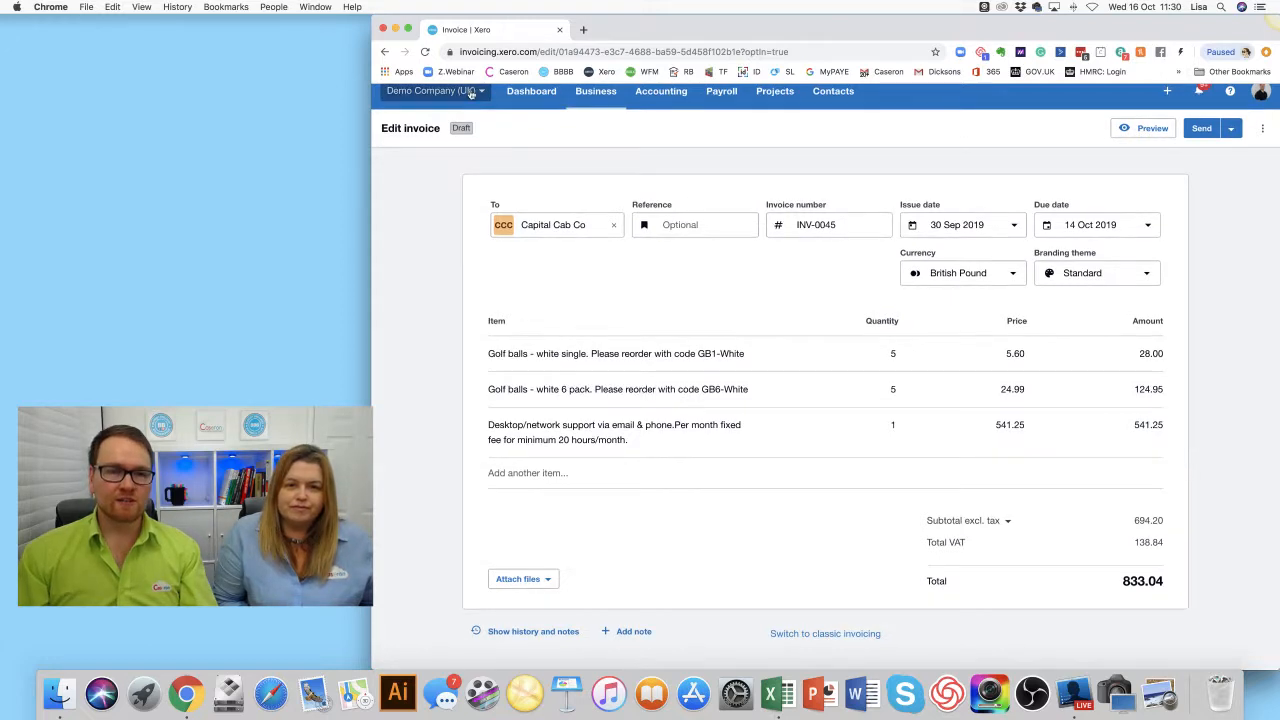
Open the invoice settings from the organisation settings of Demo Company (UK)
scroll(508, 124, "up", 1)
scroll(508, 124, "up", 1)
left_click(459, 133)
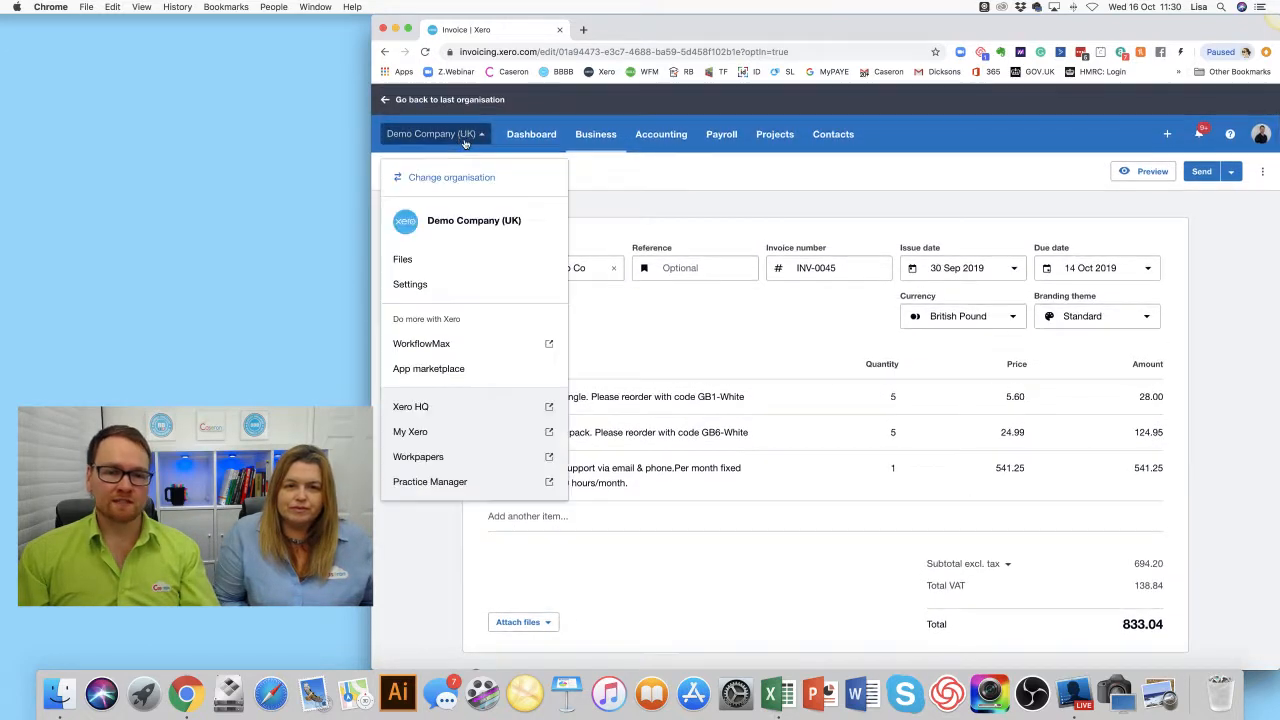
left_click(465, 287)
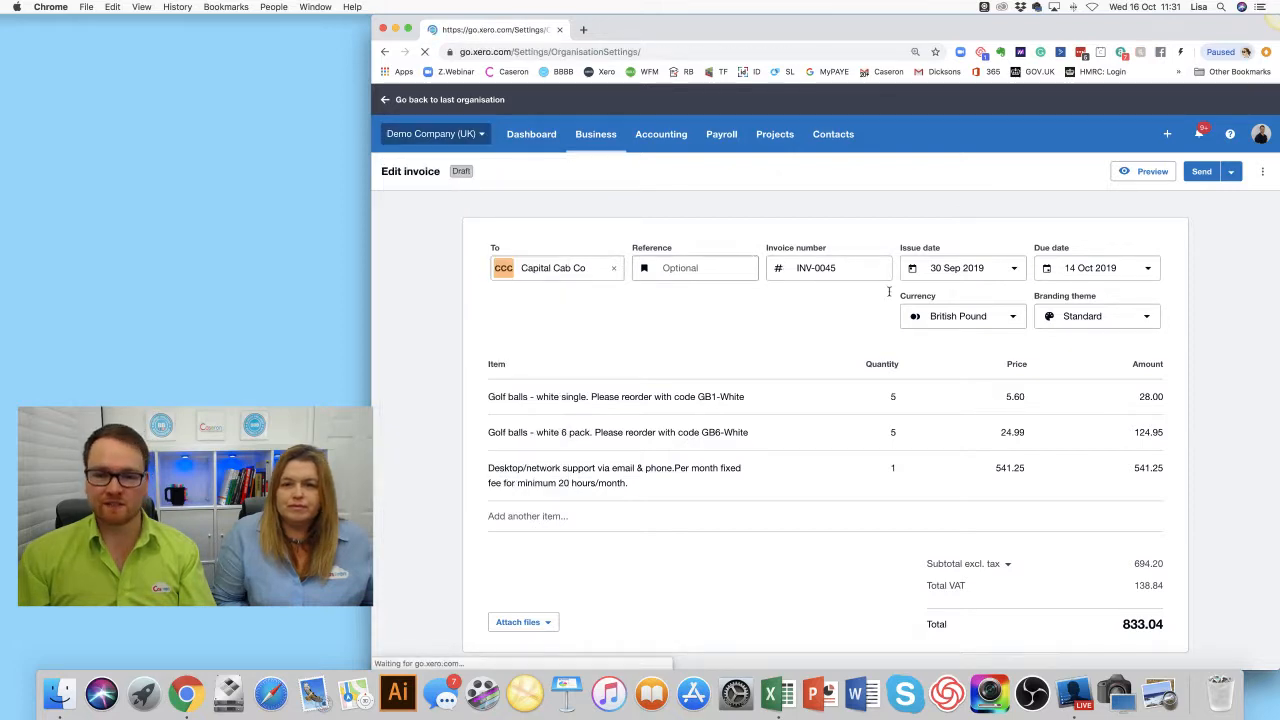
scroll(882, 297, "down", 2)
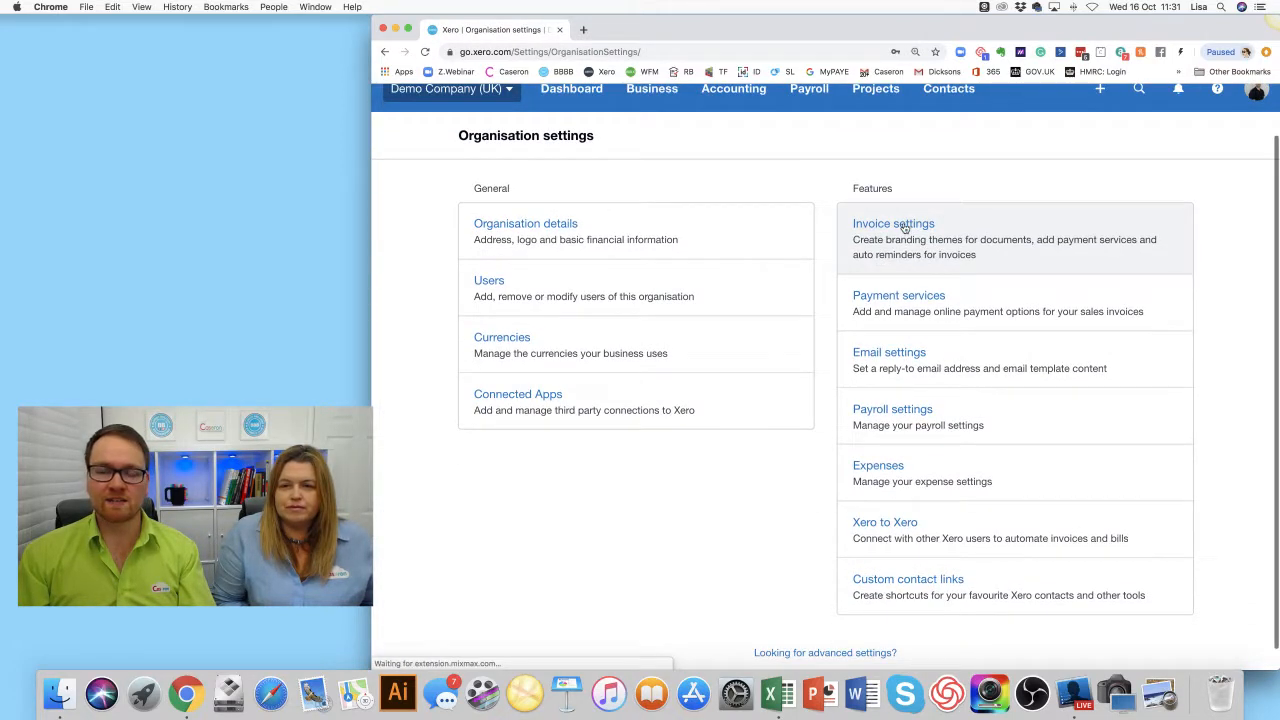
left_click(661, 260)
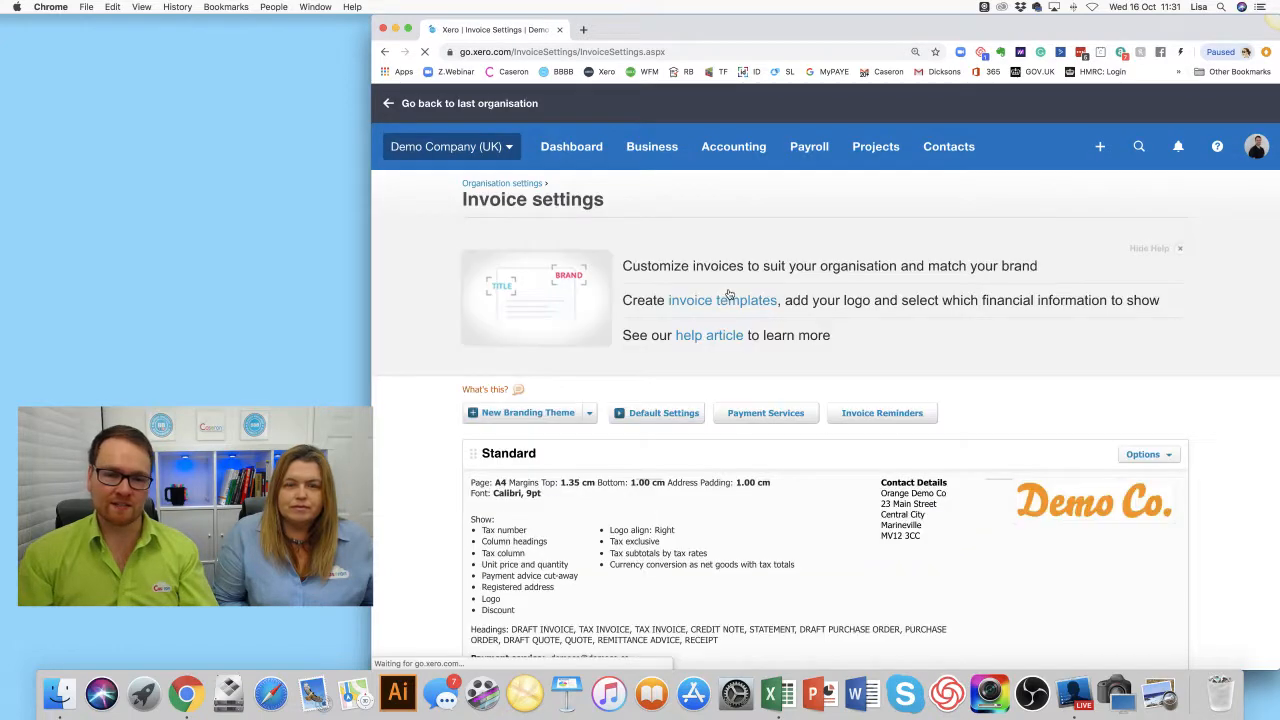
Examine the Standard branding theme and the options available for editing it
scroll(729, 293, "down", 5)
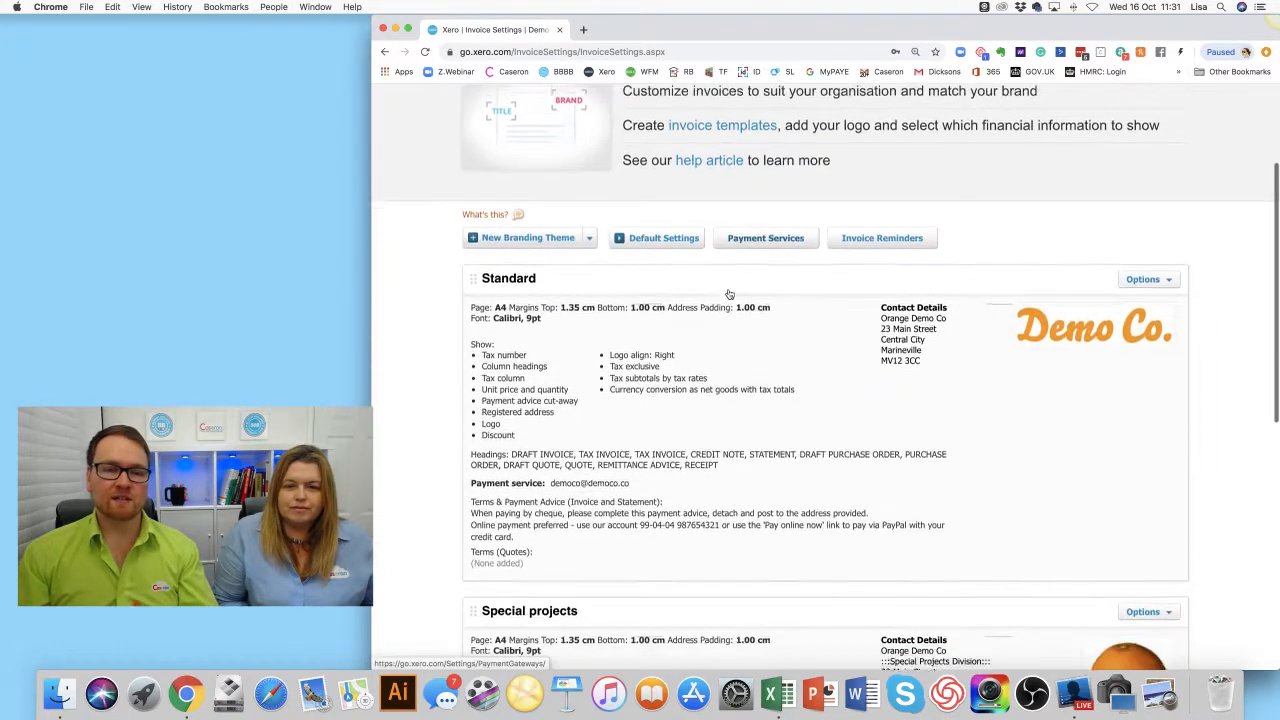
scroll(729, 293, "up", 1)
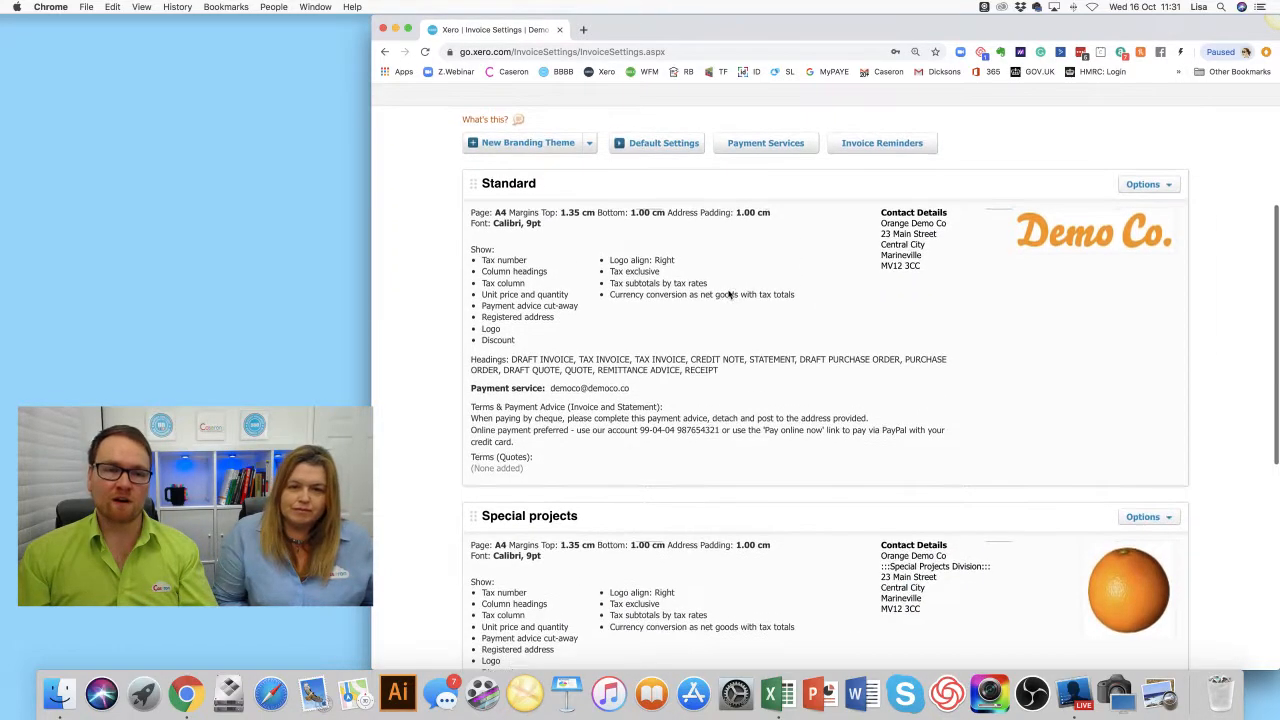
left_click(1143, 185)
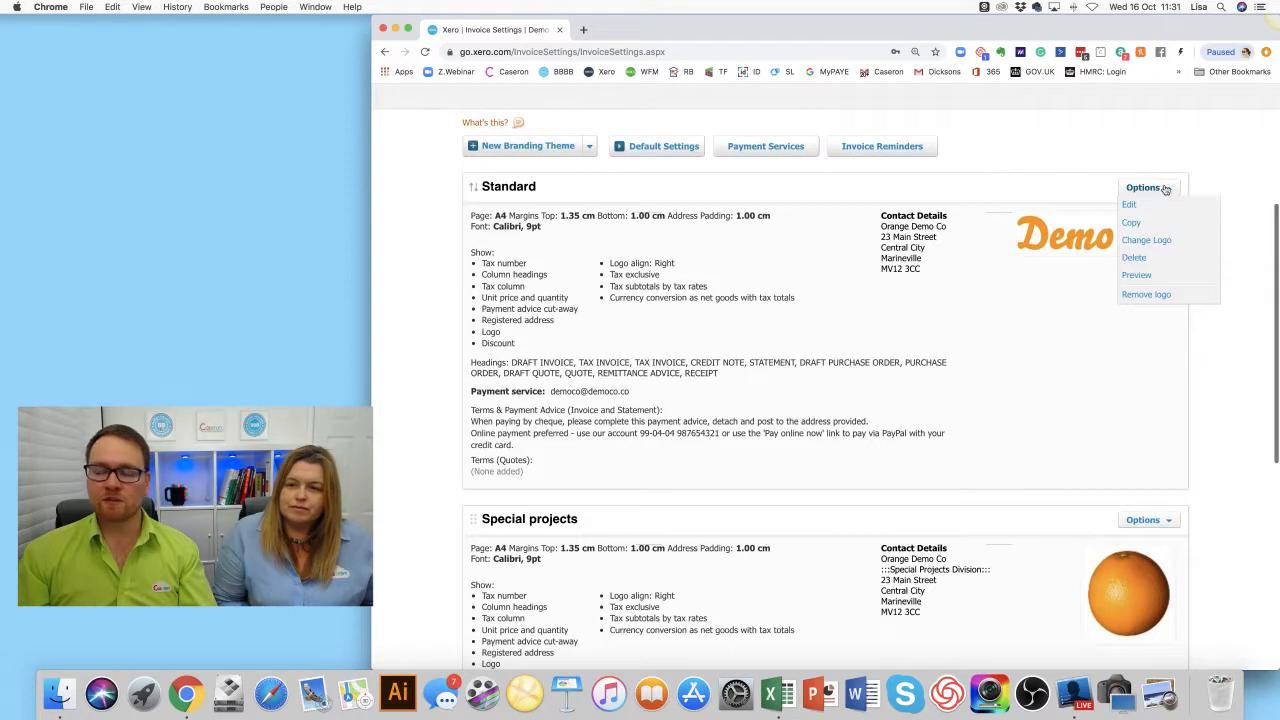
left_click(1219, 165)
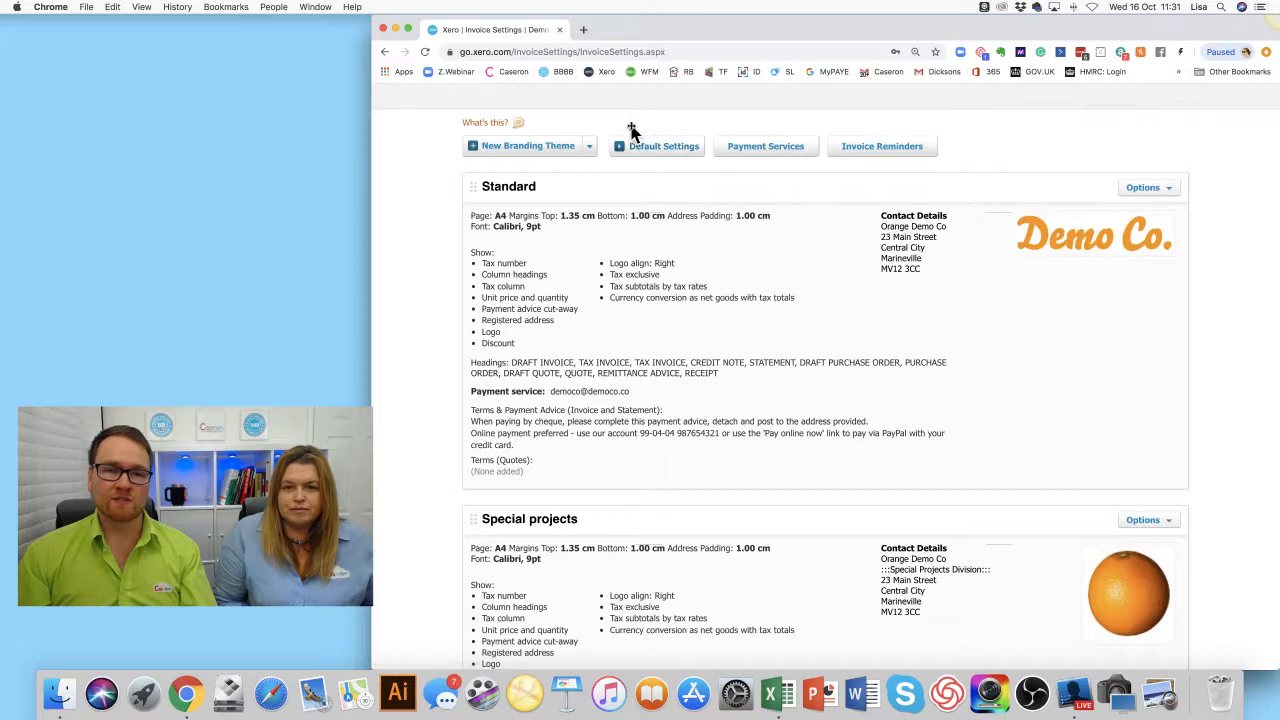
Open the default invoice settings and examine the payment terms and the automatic sequencing of document numbers
left_click(656, 147)
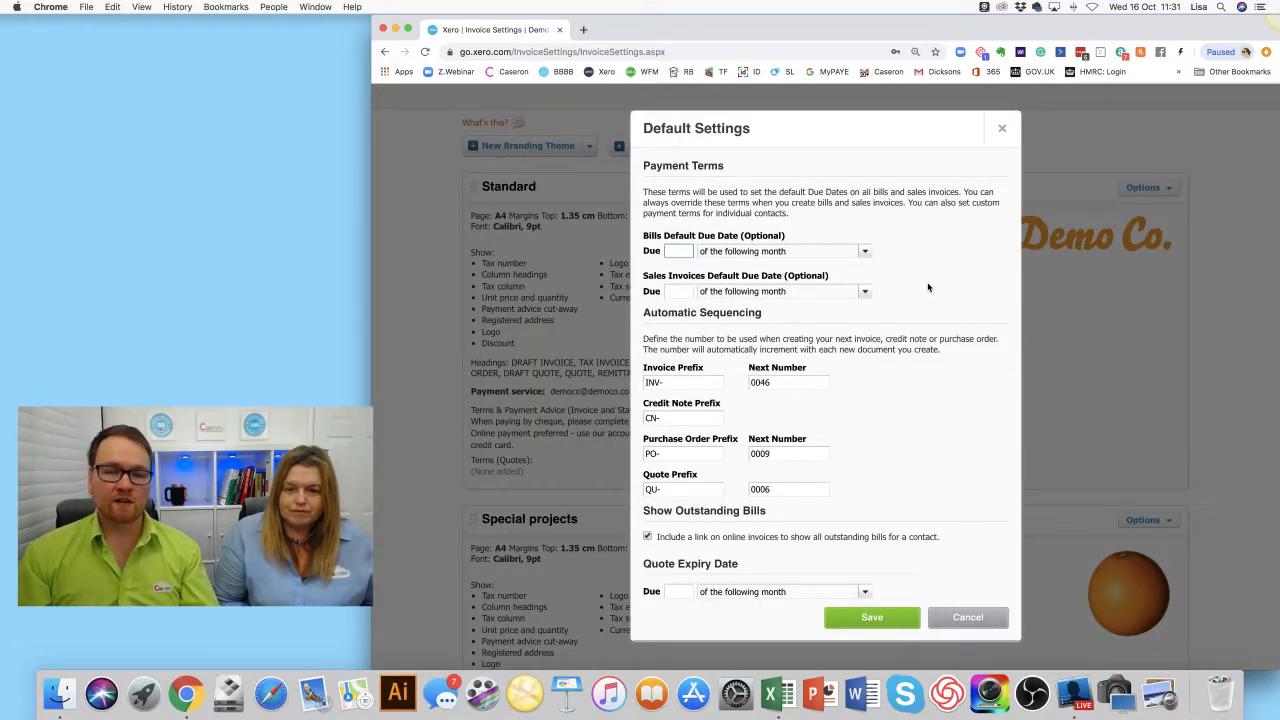
left_click(800, 381)
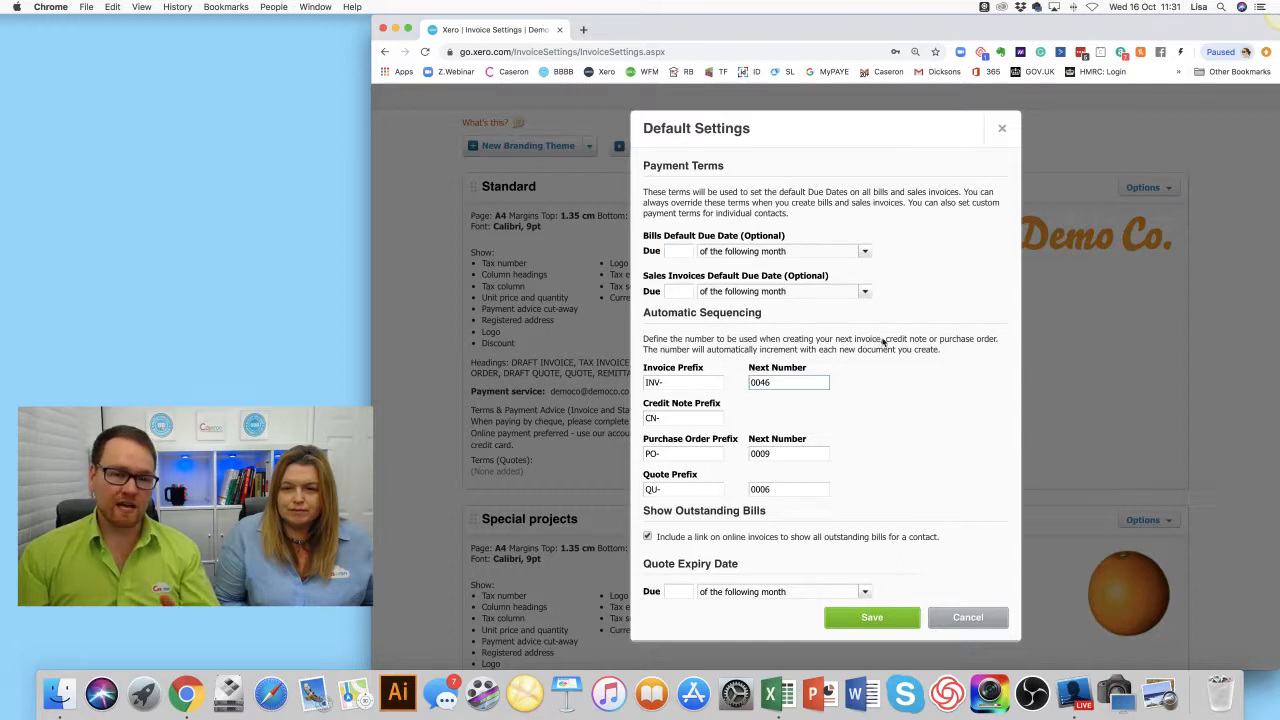
scroll(877, 358, "down", 1)
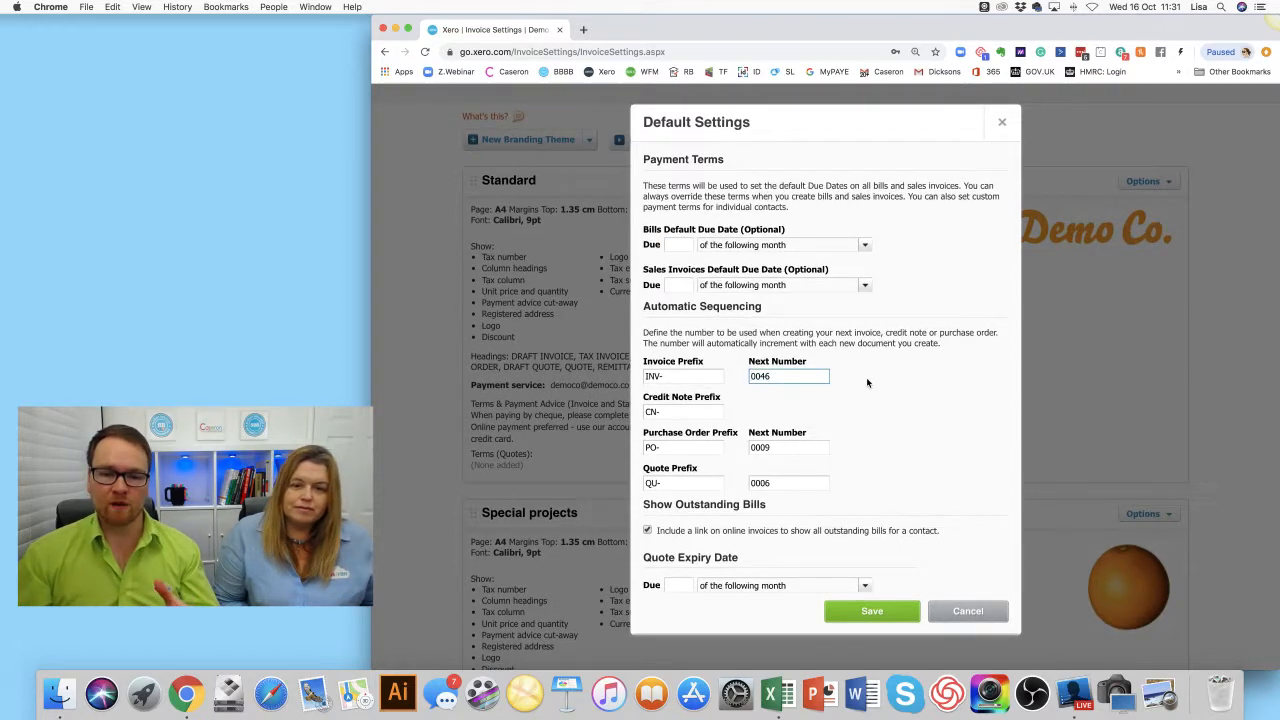
scroll(808, 532, "down", 1)
scroll(810, 531, "down", 3)
scroll(815, 430, "up", 4)
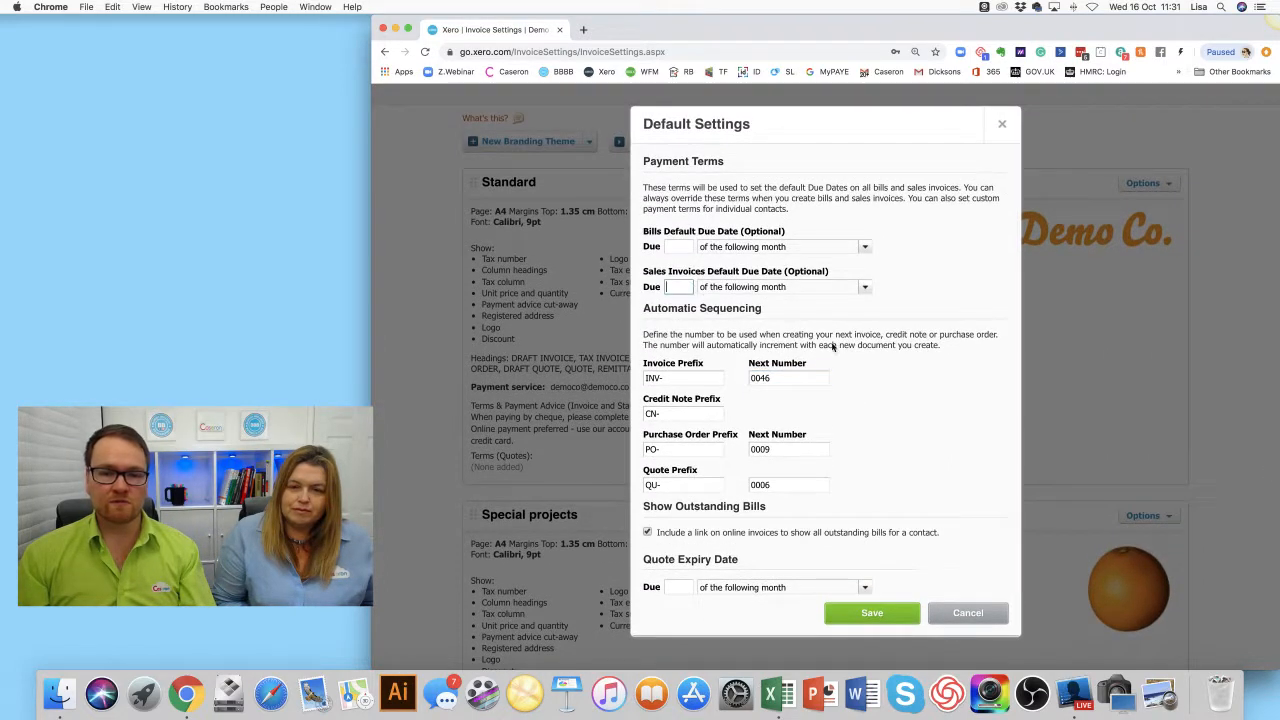
Set the sales invoices default due date to 14 day(s) after the invoice date
left_click(865, 289)
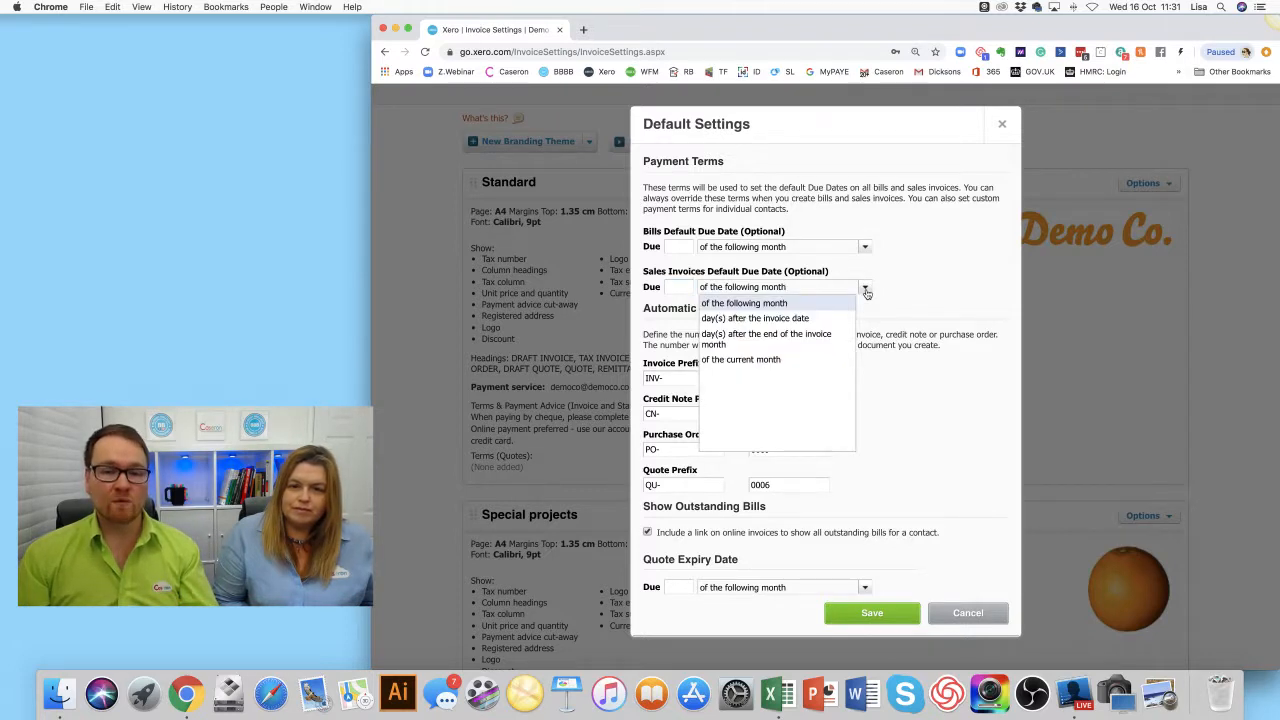
left_click(808, 318)
left_click(672, 286)
type("14")
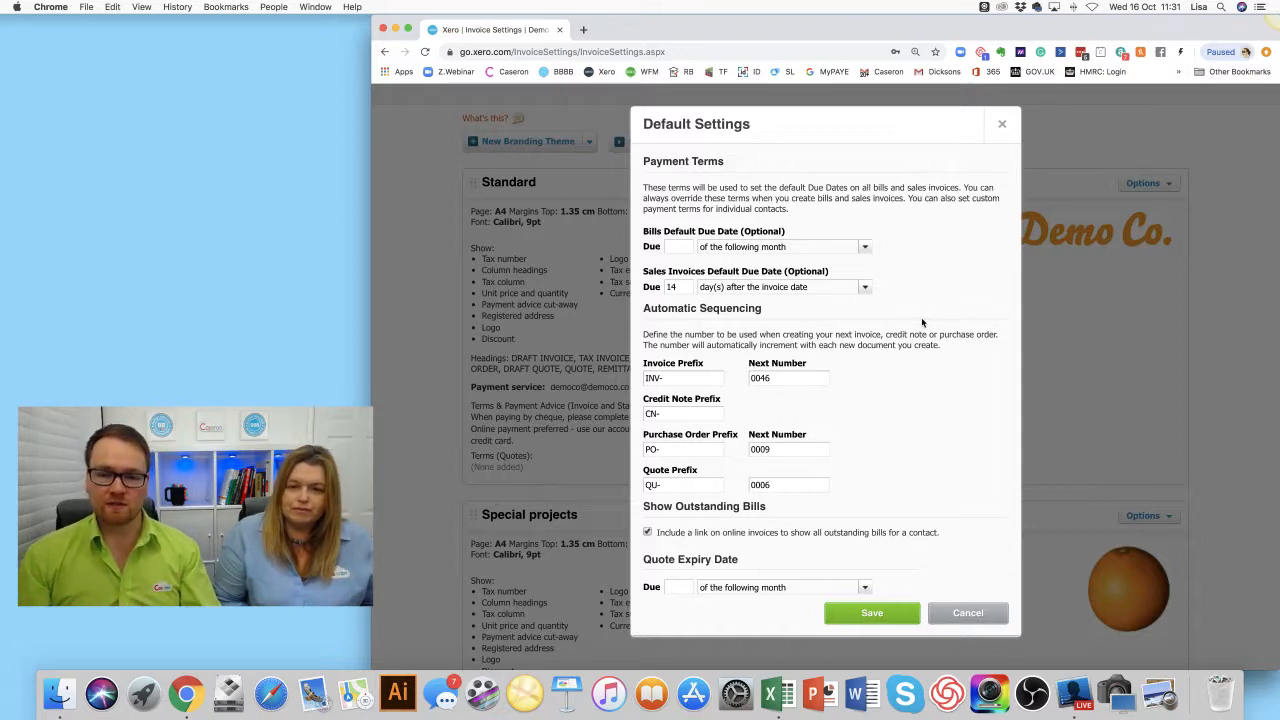
Save the default invoice settings and open the customer Basket Case for editing
left_click(887, 614)
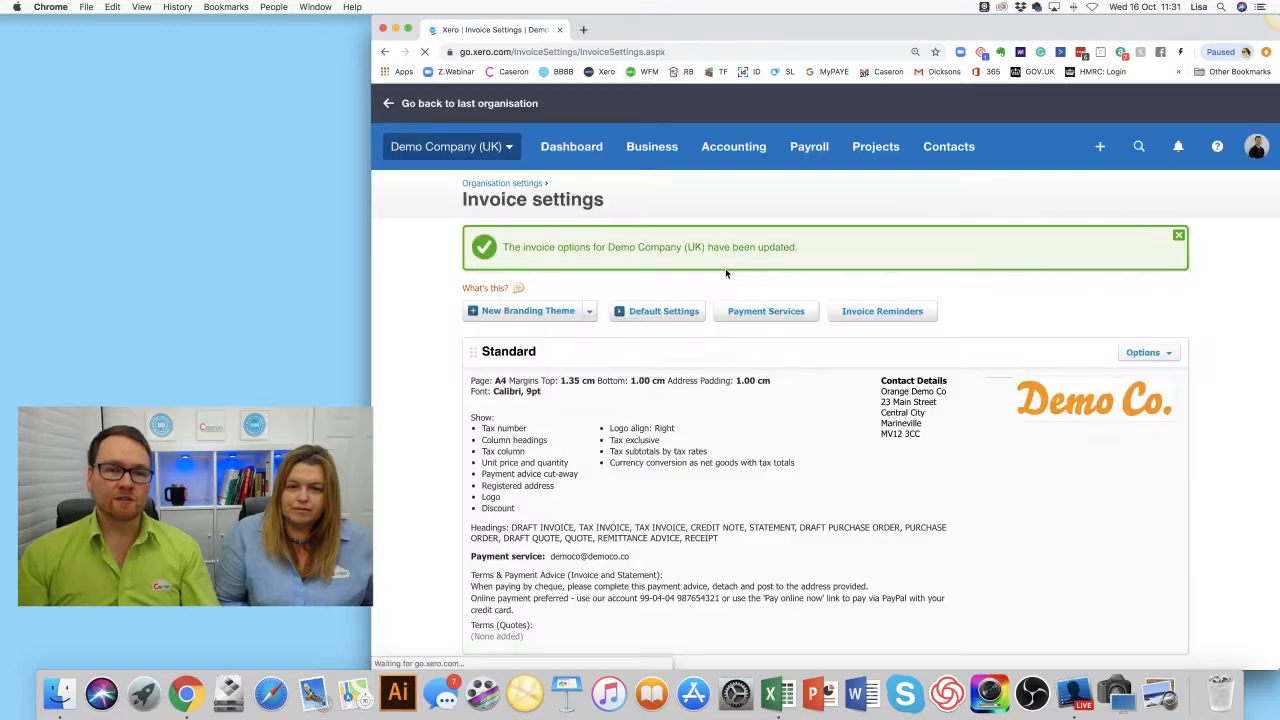
left_click(946, 147)
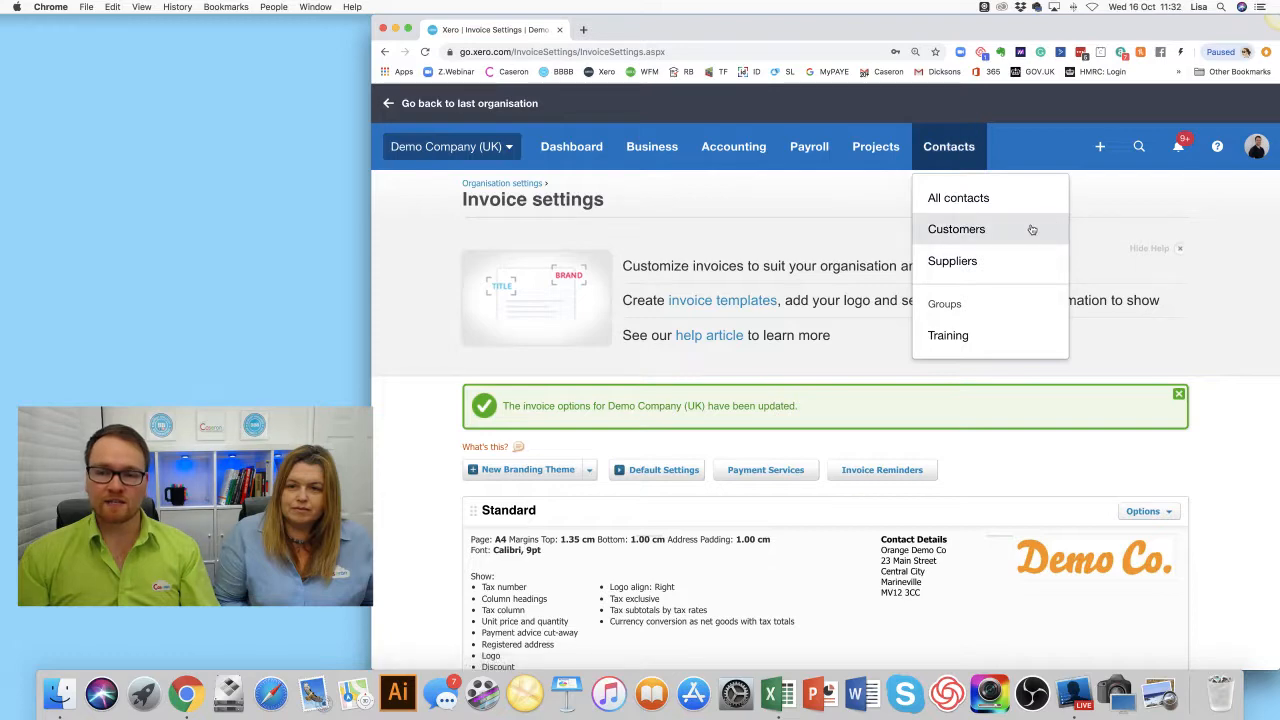
left_click(1032, 229)
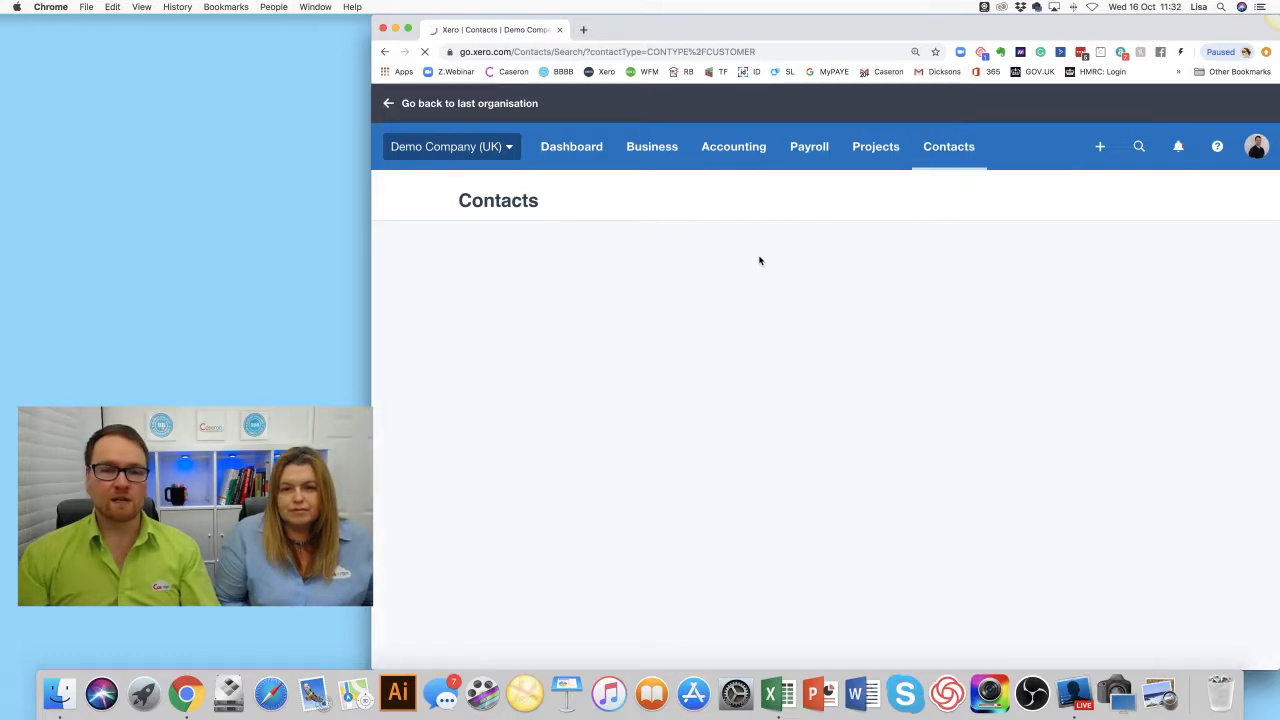
scroll(760, 262, "down", 5)
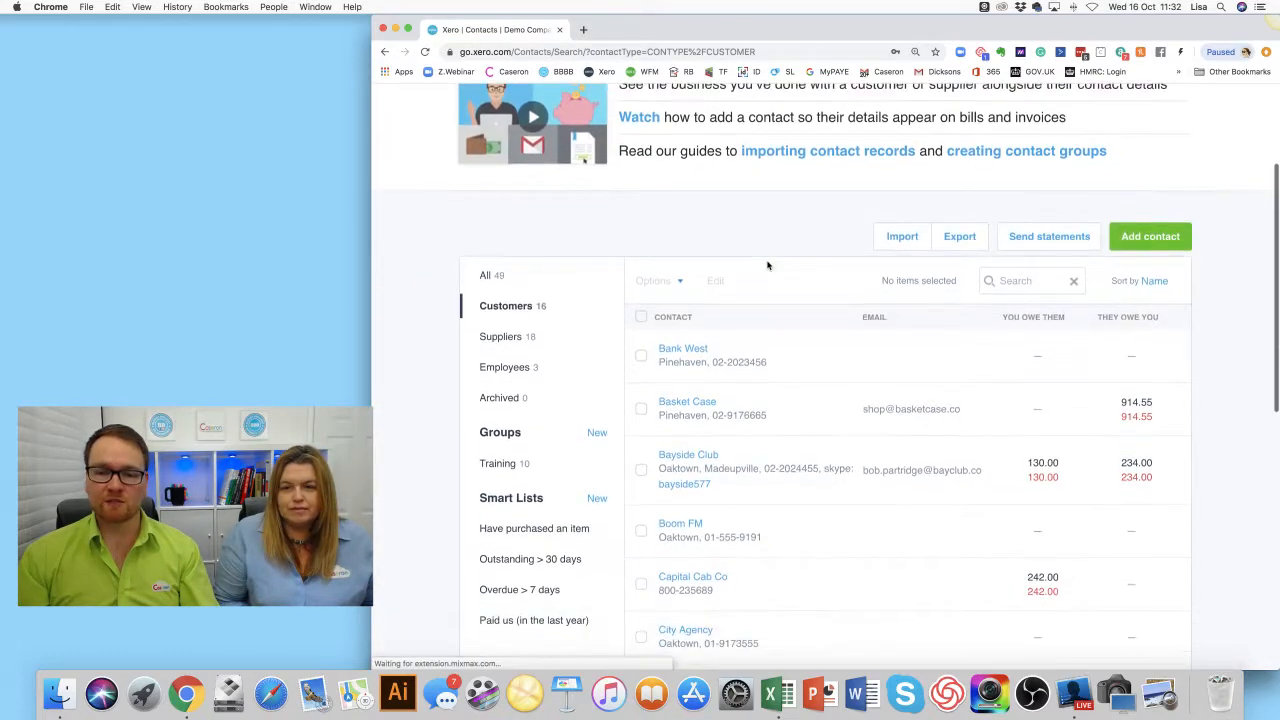
left_click(703, 295)
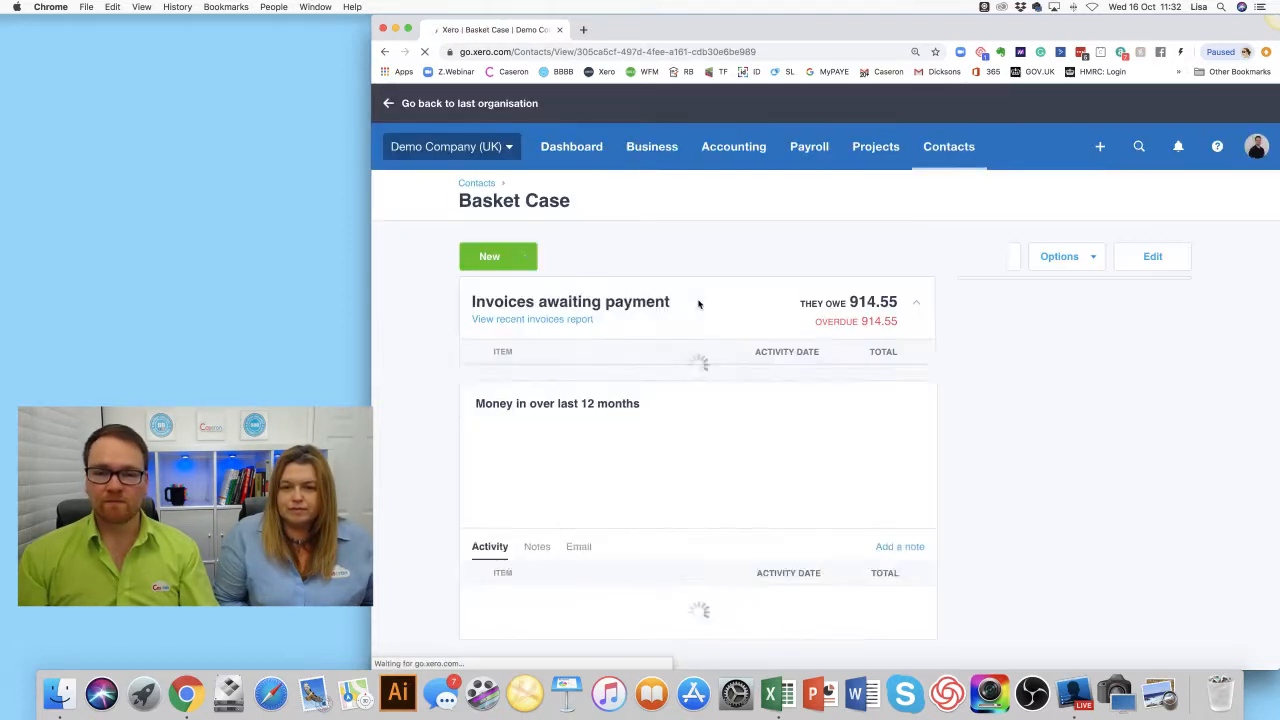
left_click(1153, 257)
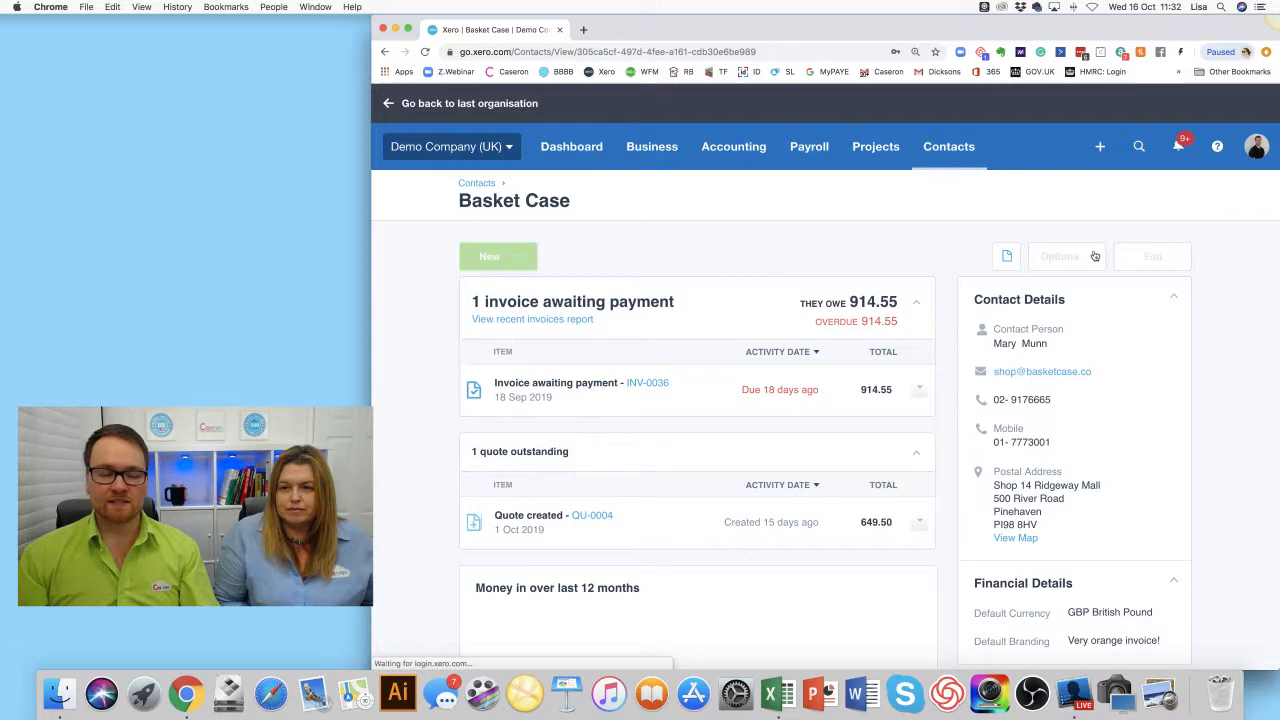
Examine the sales tax, default account and default project options in the financial details of Basket Case
scroll(700, 212, "down", 5)
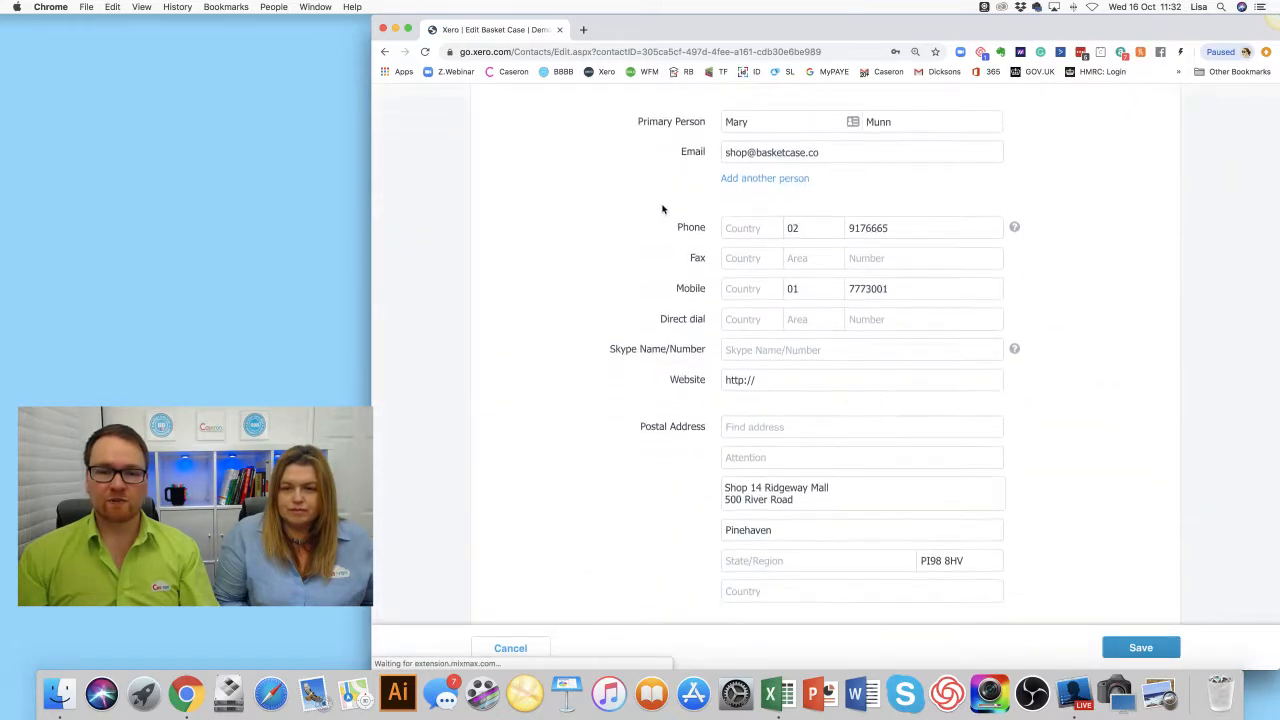
scroll(662, 209, "down", 2)
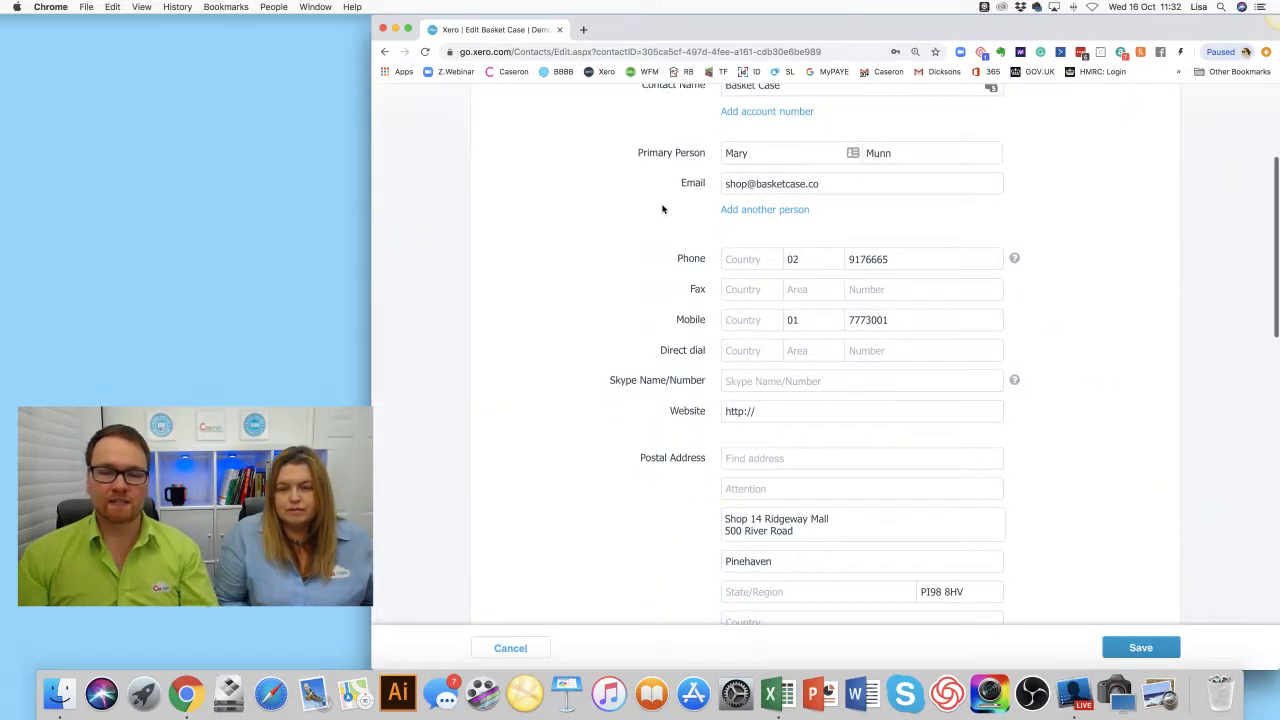
scroll(662, 209, "down", 15)
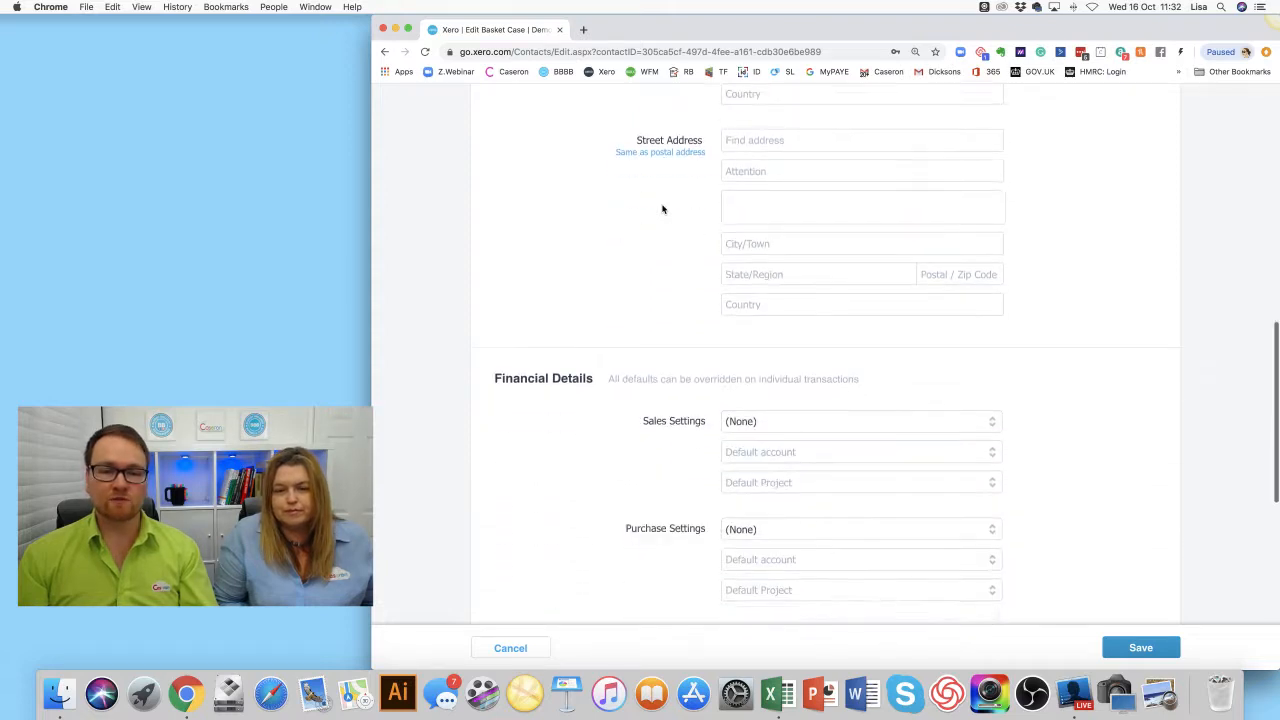
scroll(662, 209, "down", 4)
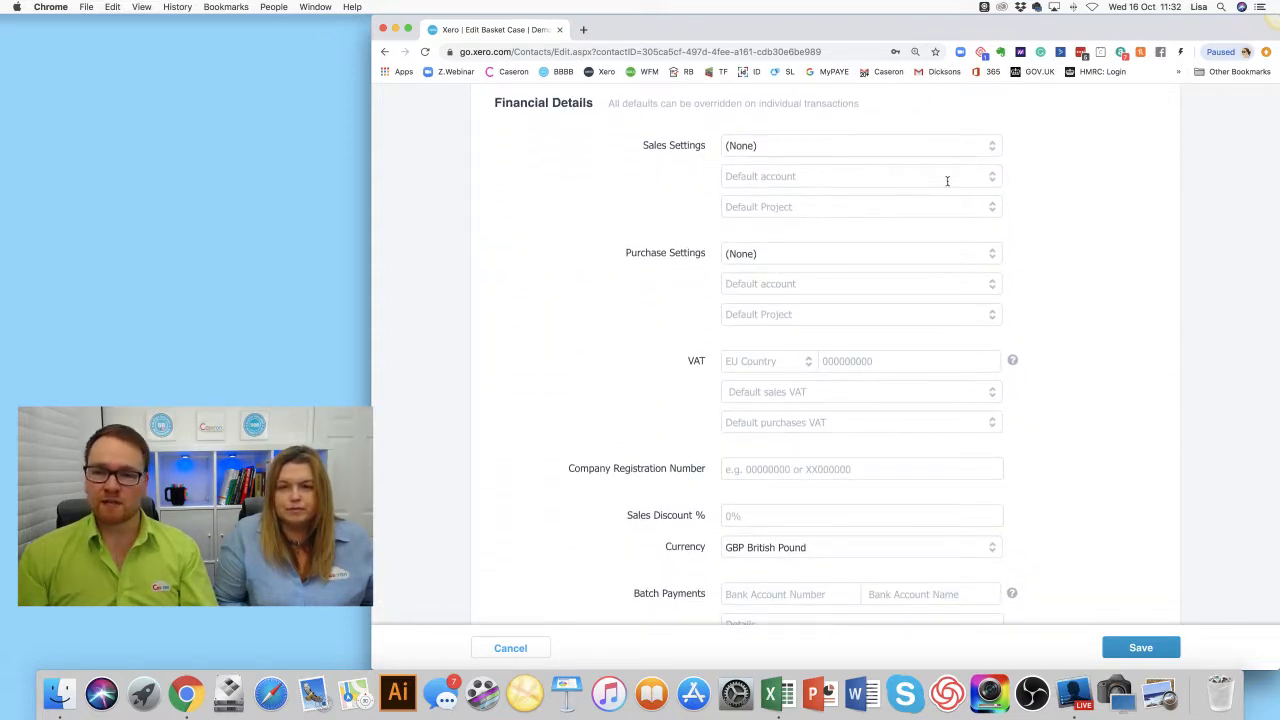
left_click(996, 150)
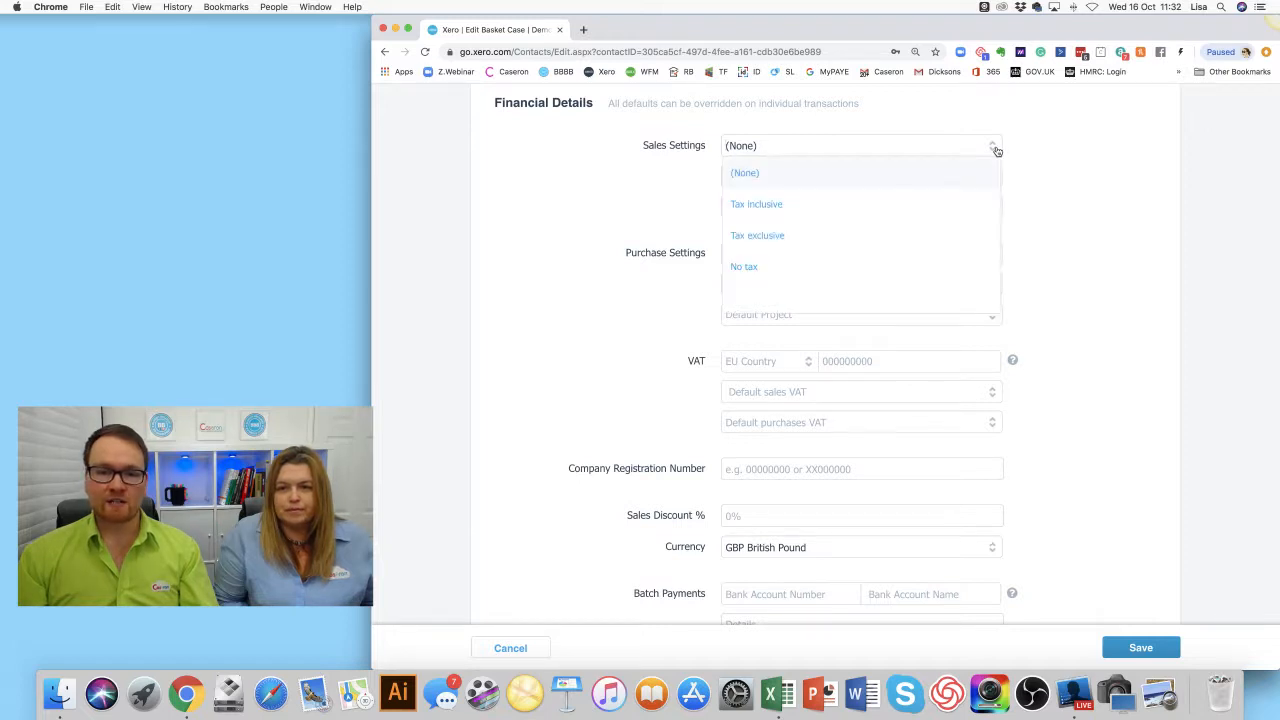
left_click(995, 177)
left_click(994, 177)
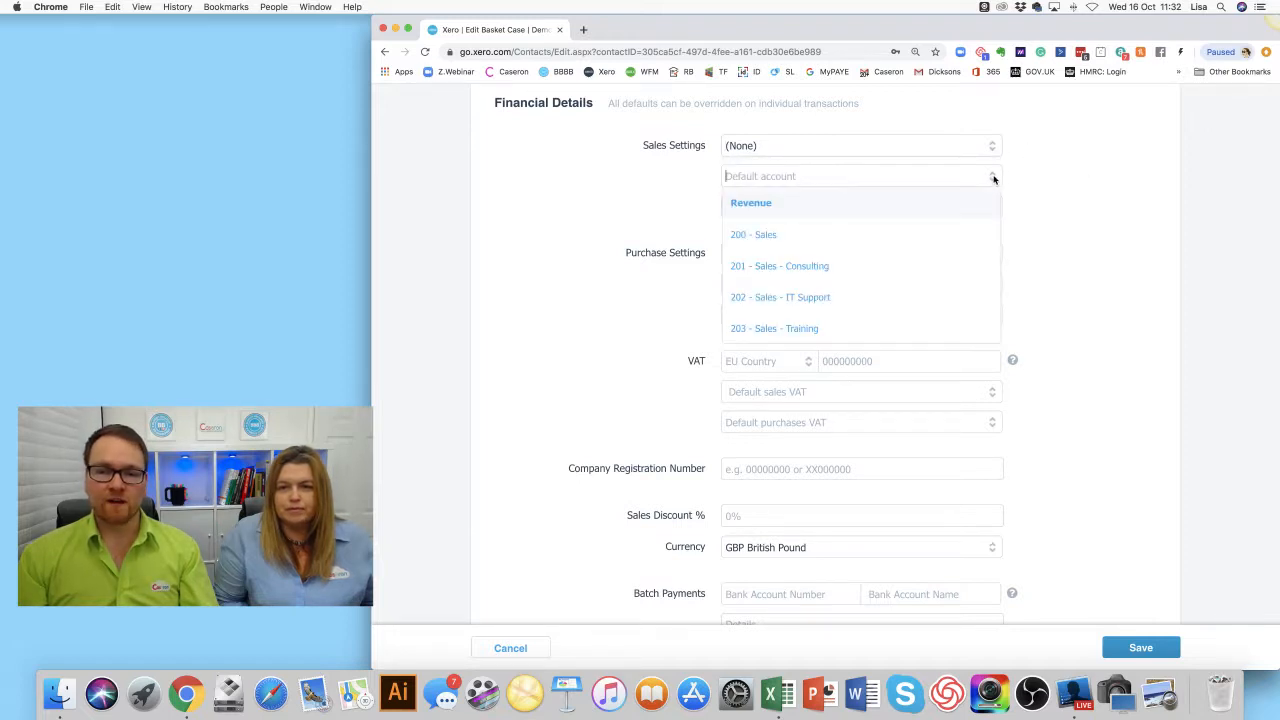
left_click(1093, 202)
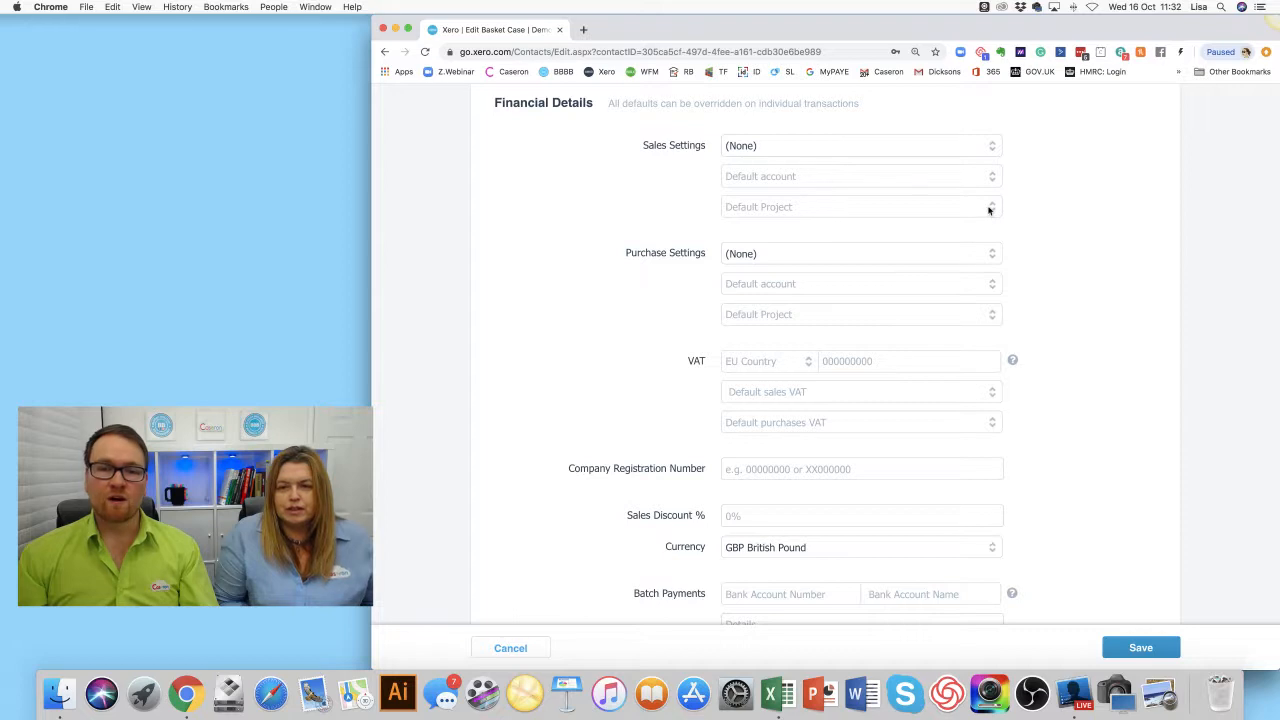
left_click(994, 207)
left_click(1054, 193)
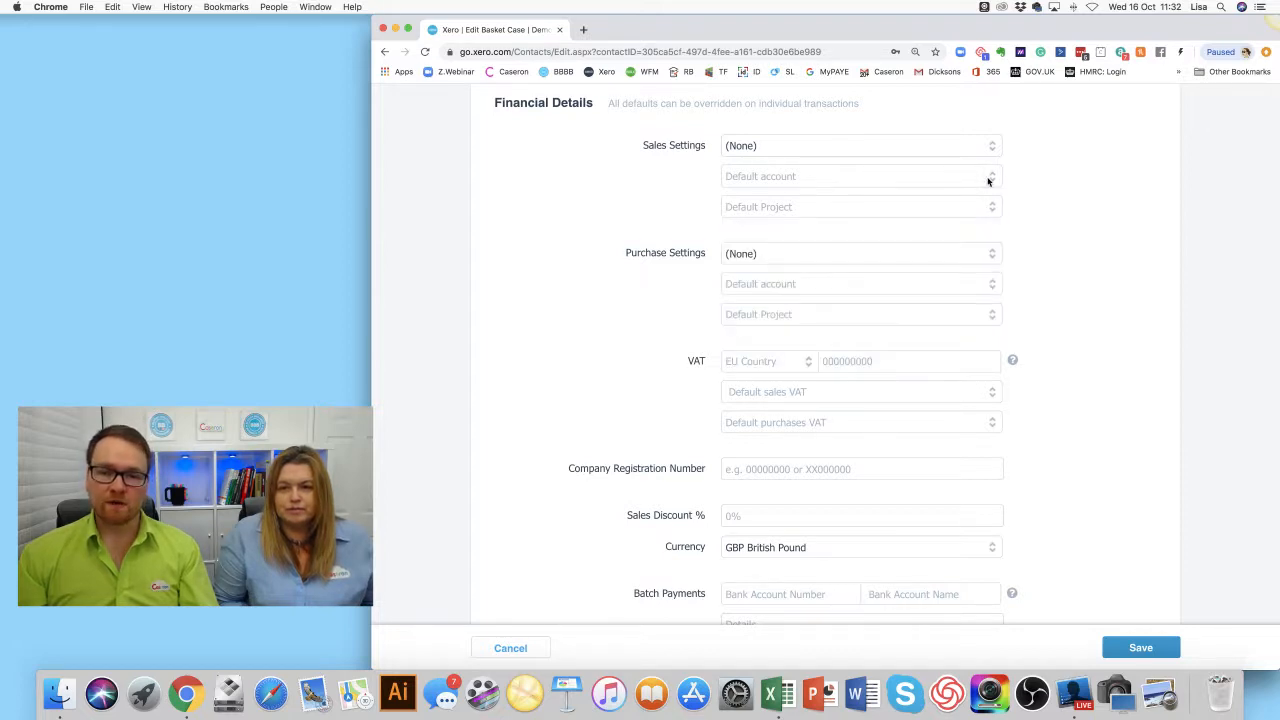
Set the contact's default sales account to 202 - Sales - IT Support and its sales tax setting to Tax exclusive
left_click(990, 177)
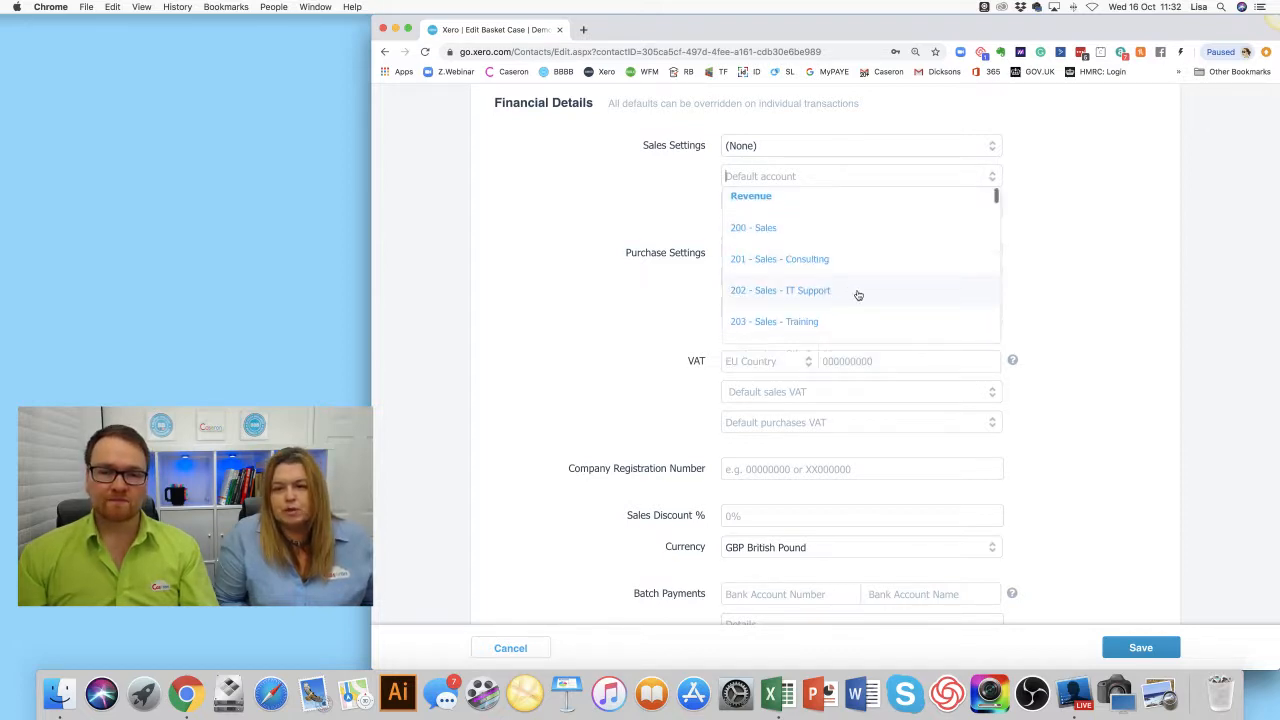
scroll(860, 297, "down", 3)
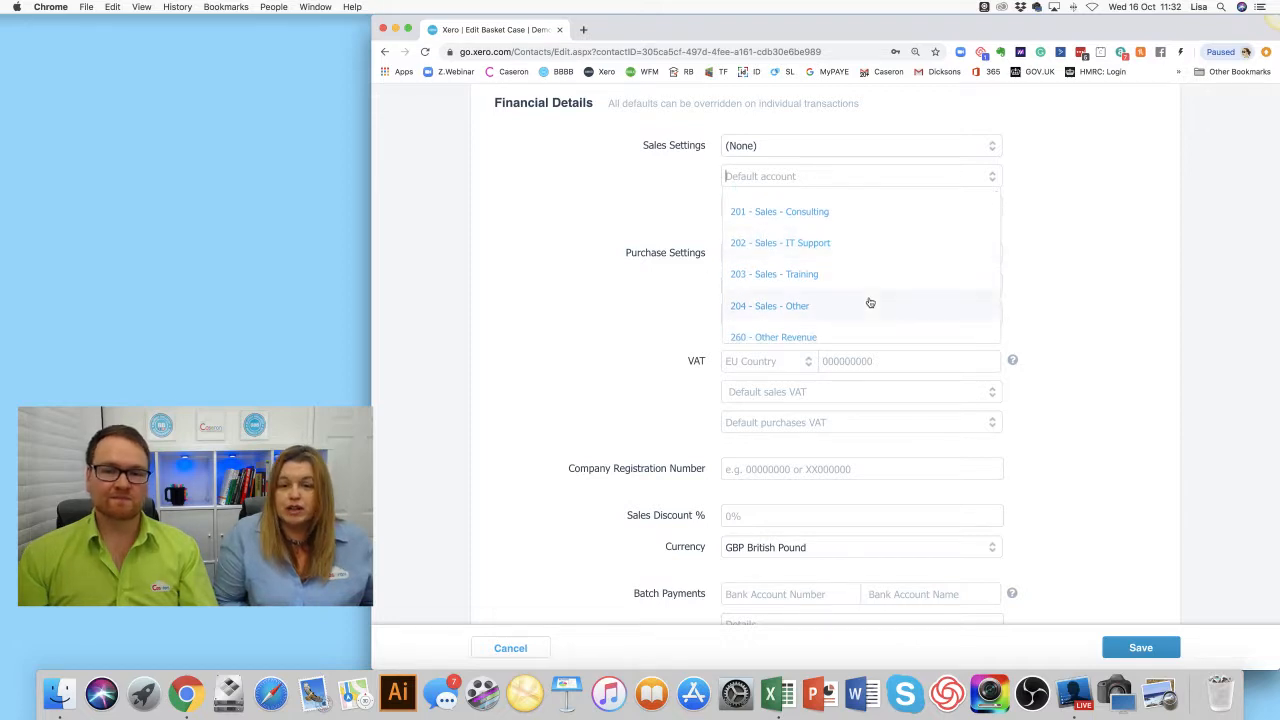
left_click(841, 252)
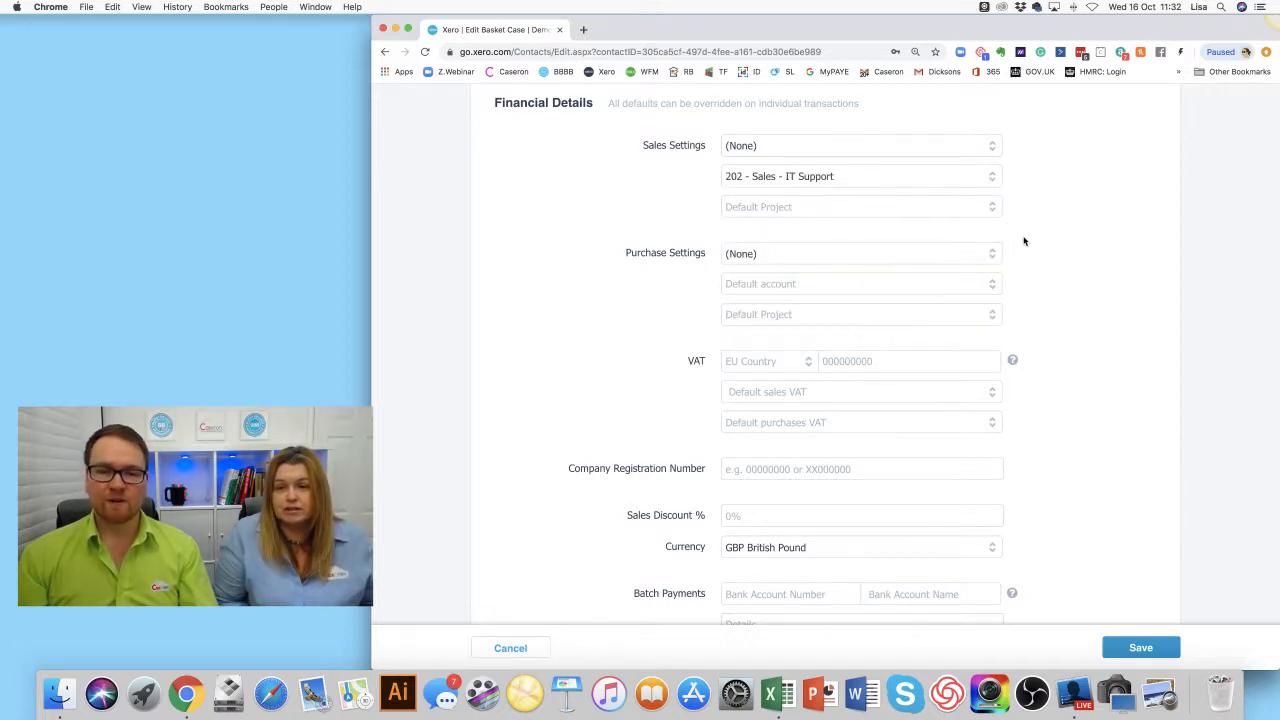
scroll(1023, 242, "down", 3)
scroll(1023, 242, "up", 3)
left_click(995, 171)
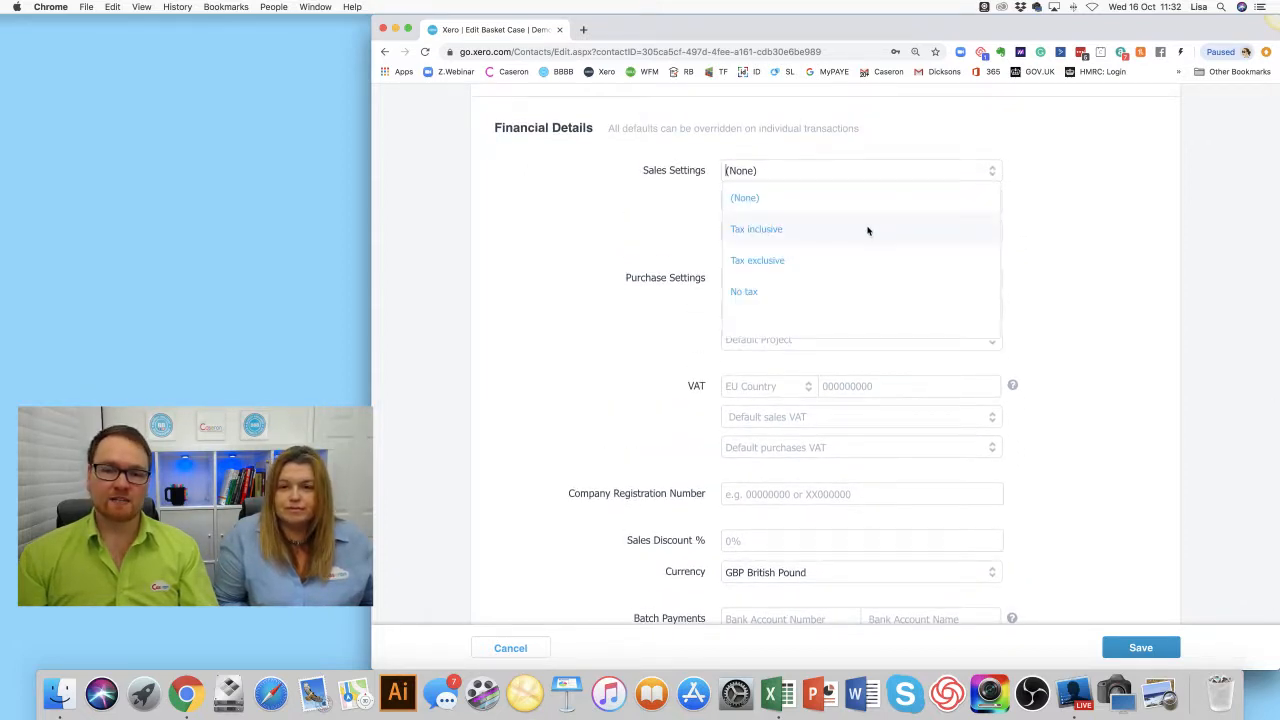
left_click(806, 262)
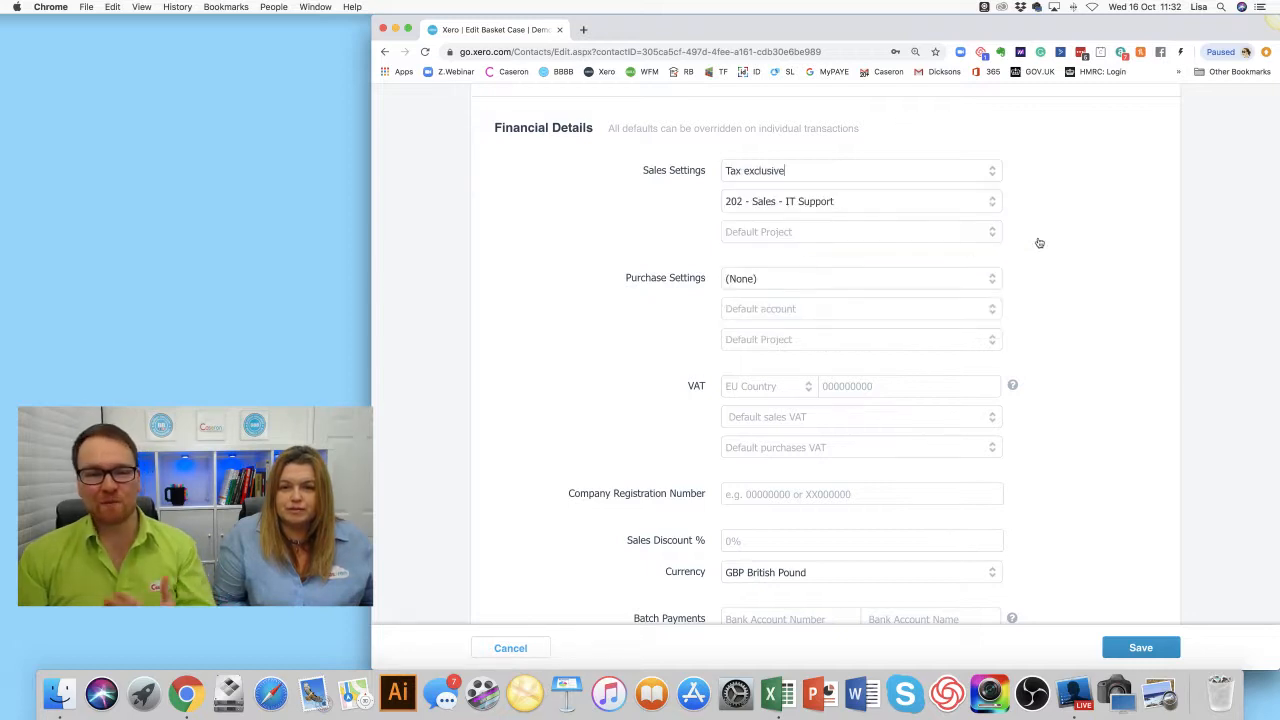
scroll(1026, 243, "down", 1)
scroll(1026, 243, "down", 4)
scroll(1026, 243, "up", 4)
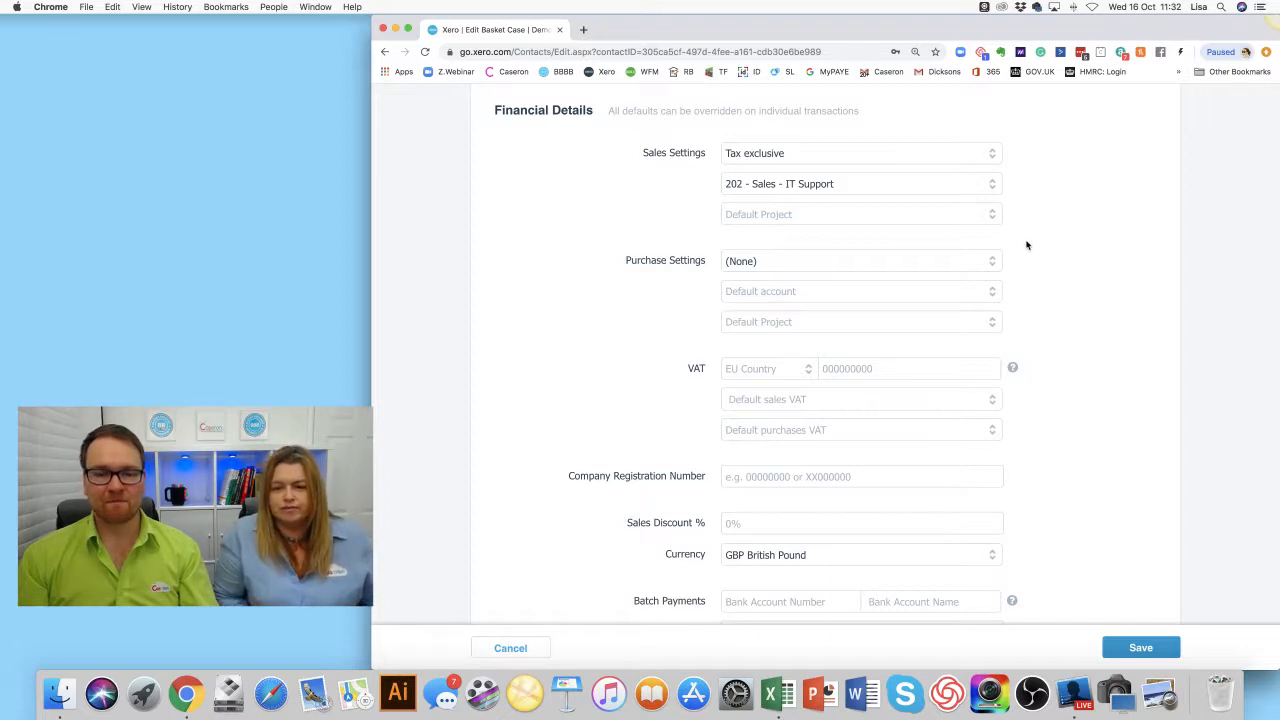
Set the contact's invoices due date to 30 day(s) after the invoice date
scroll(1026, 245, "down", 6)
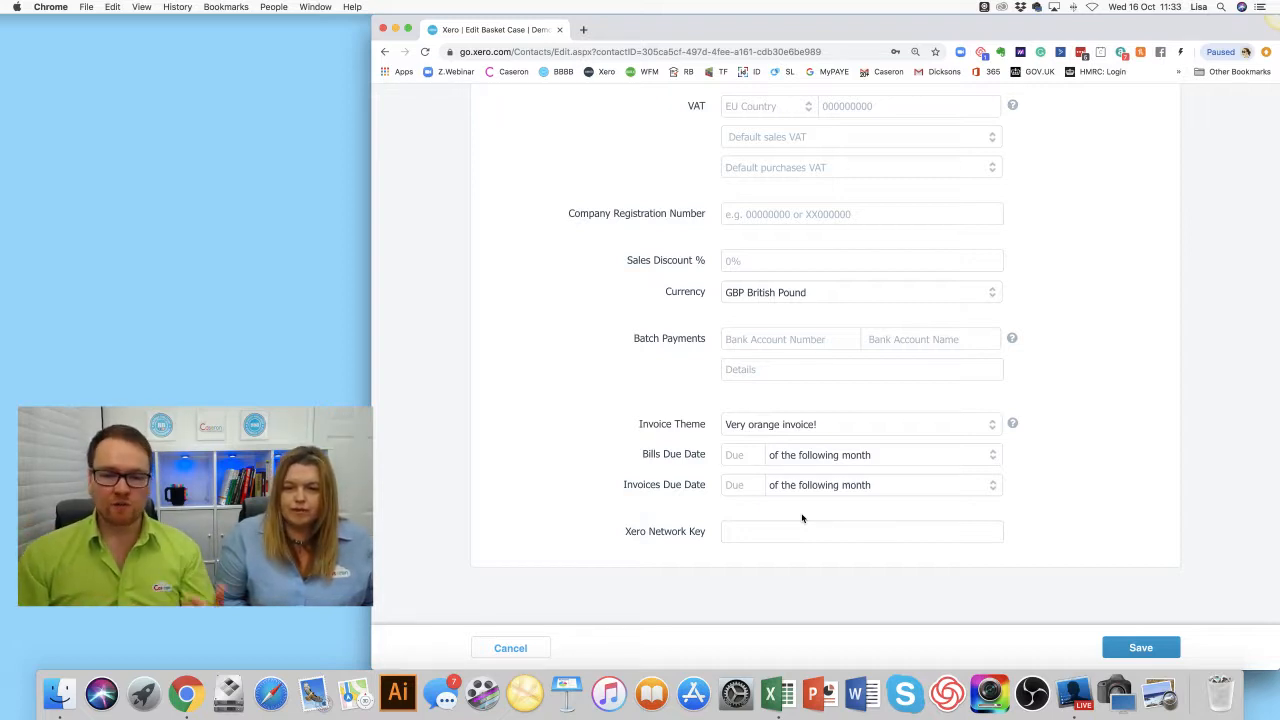
left_click(990, 486)
left_click(945, 545)
left_click(749, 490)
type("30")
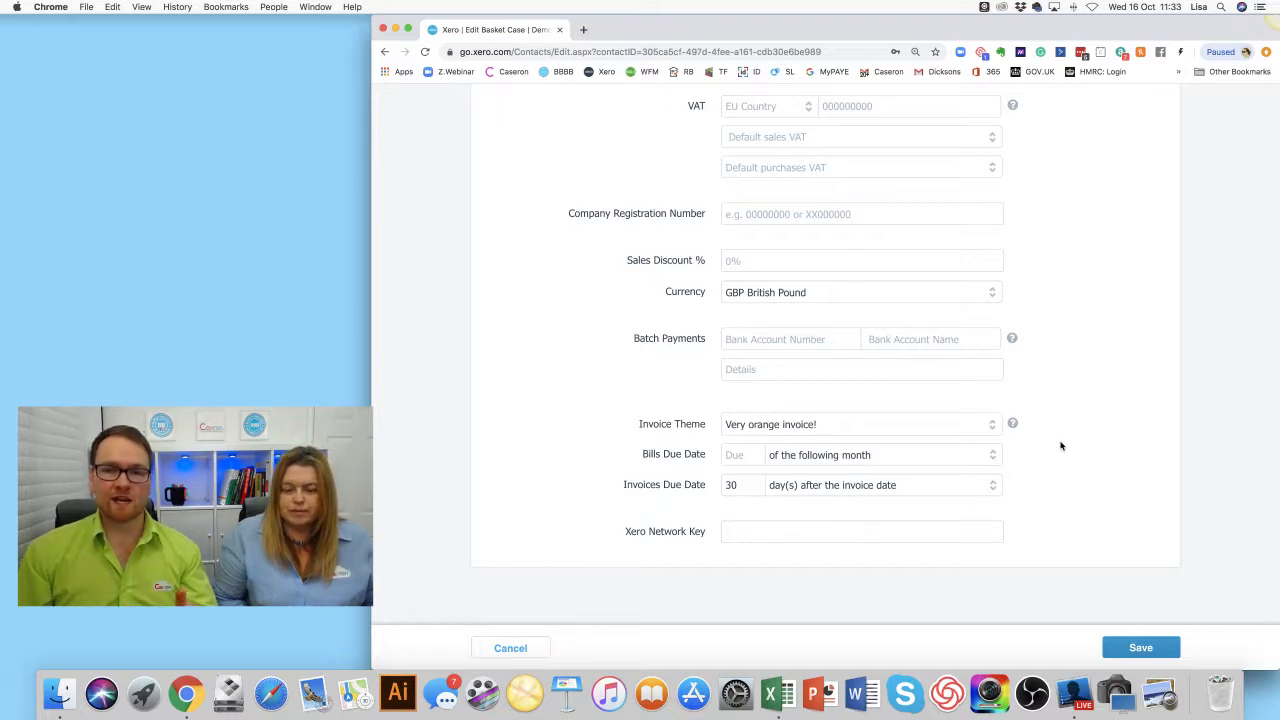
Review the invoice themes available for Basket Case and save the contact
scroll(1060, 442, "up", 2)
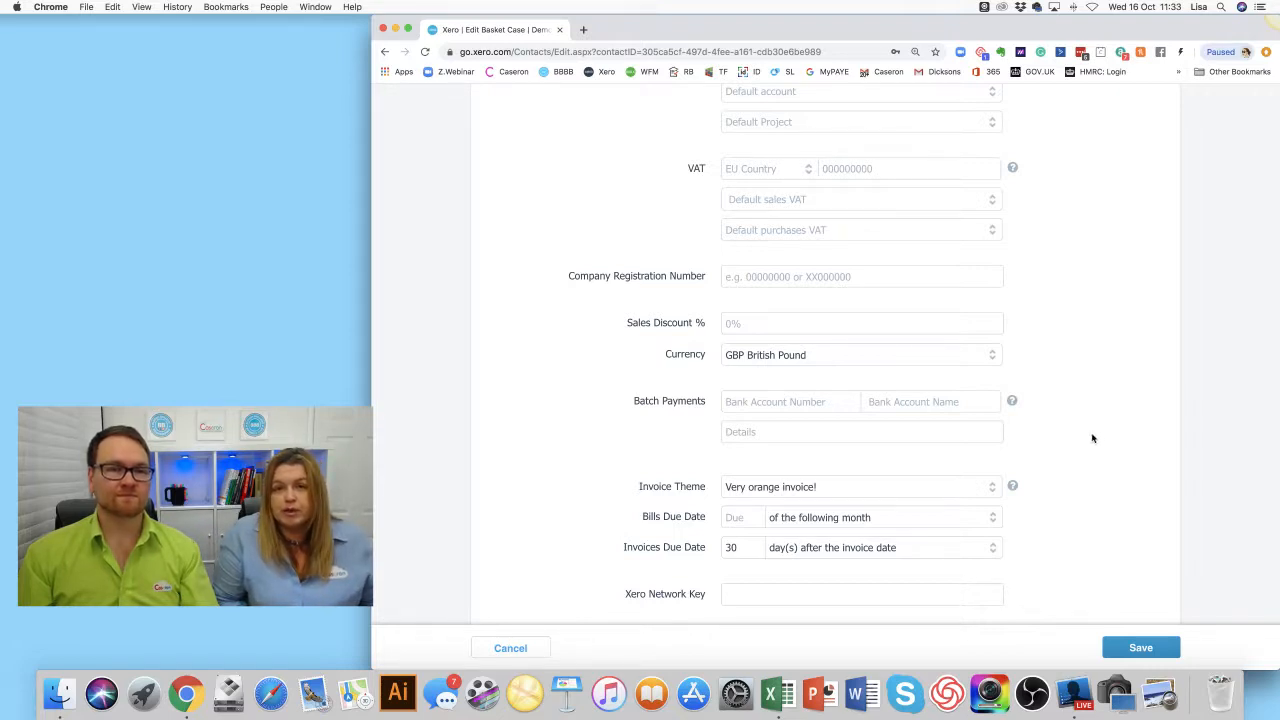
scroll(1092, 438, "down", 2)
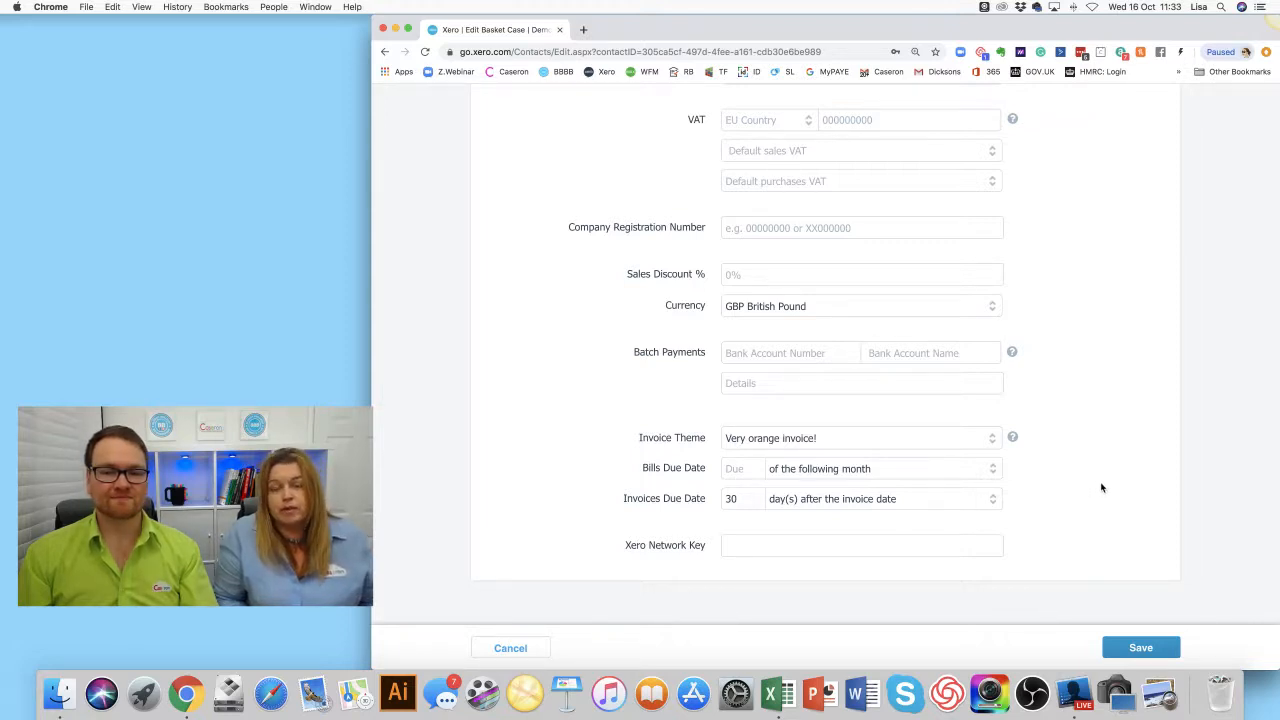
left_click(993, 444)
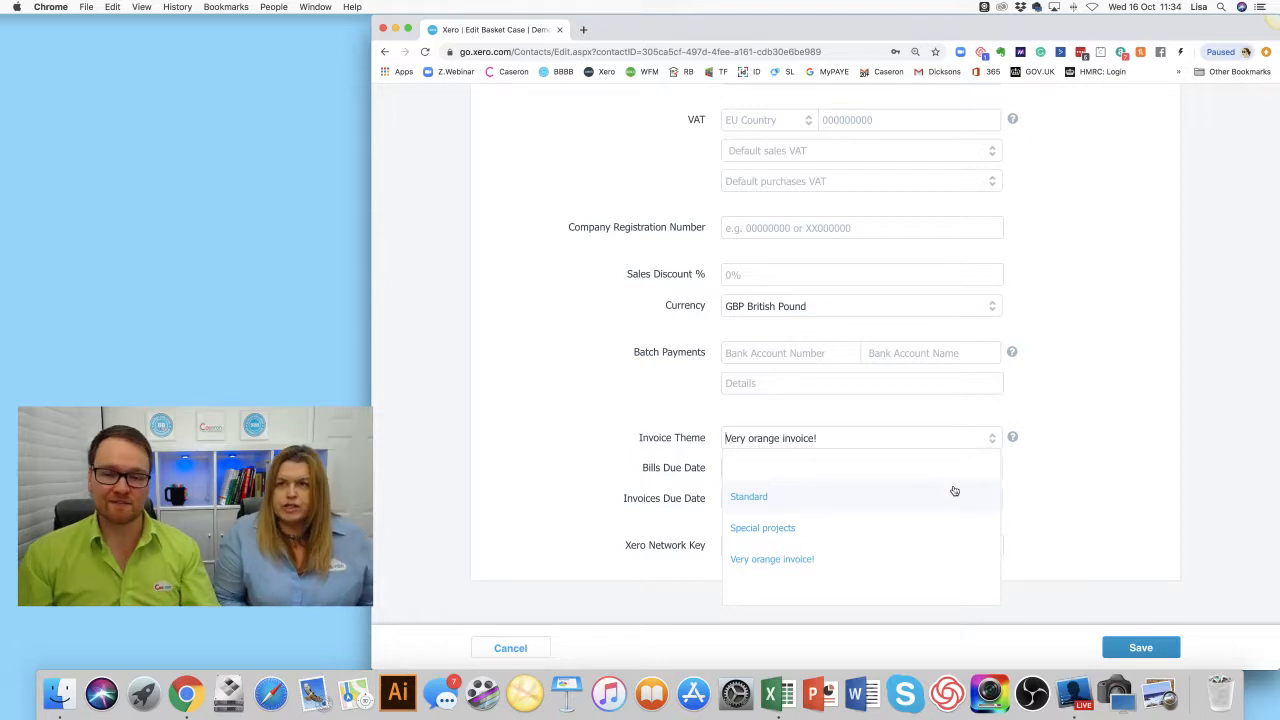
left_click(1081, 470)
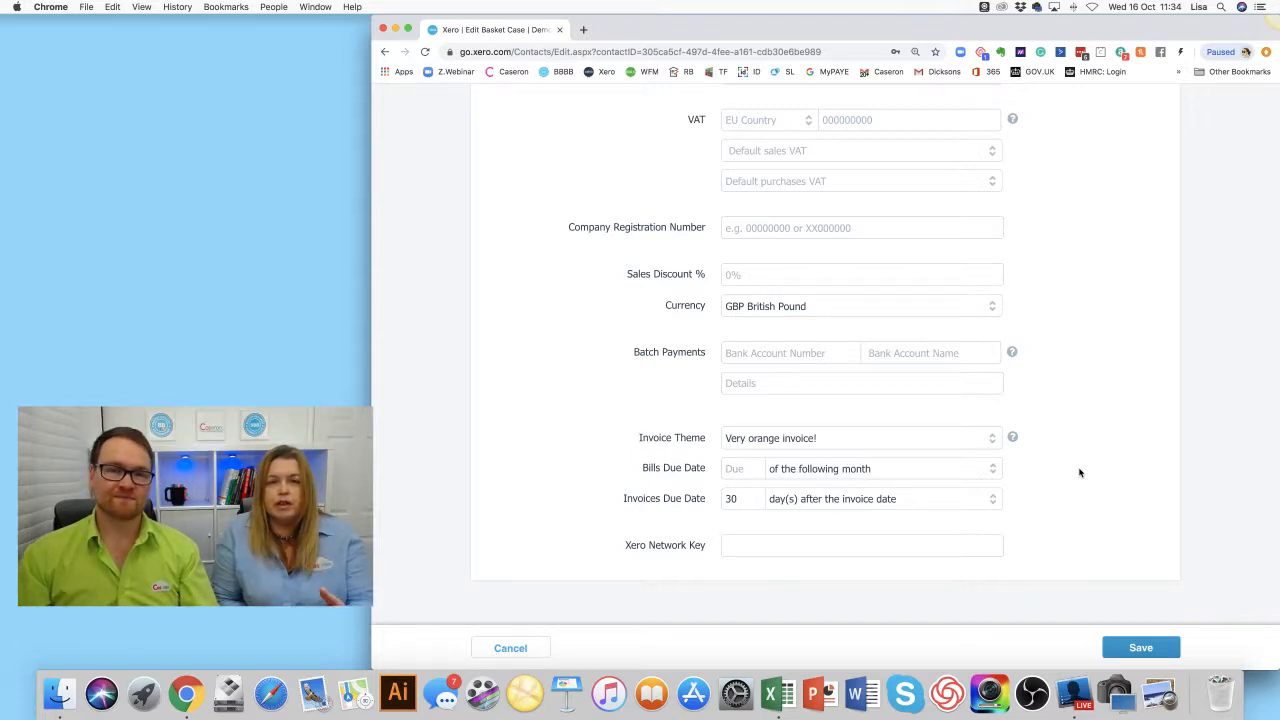
scroll(1110, 468, "up", 1)
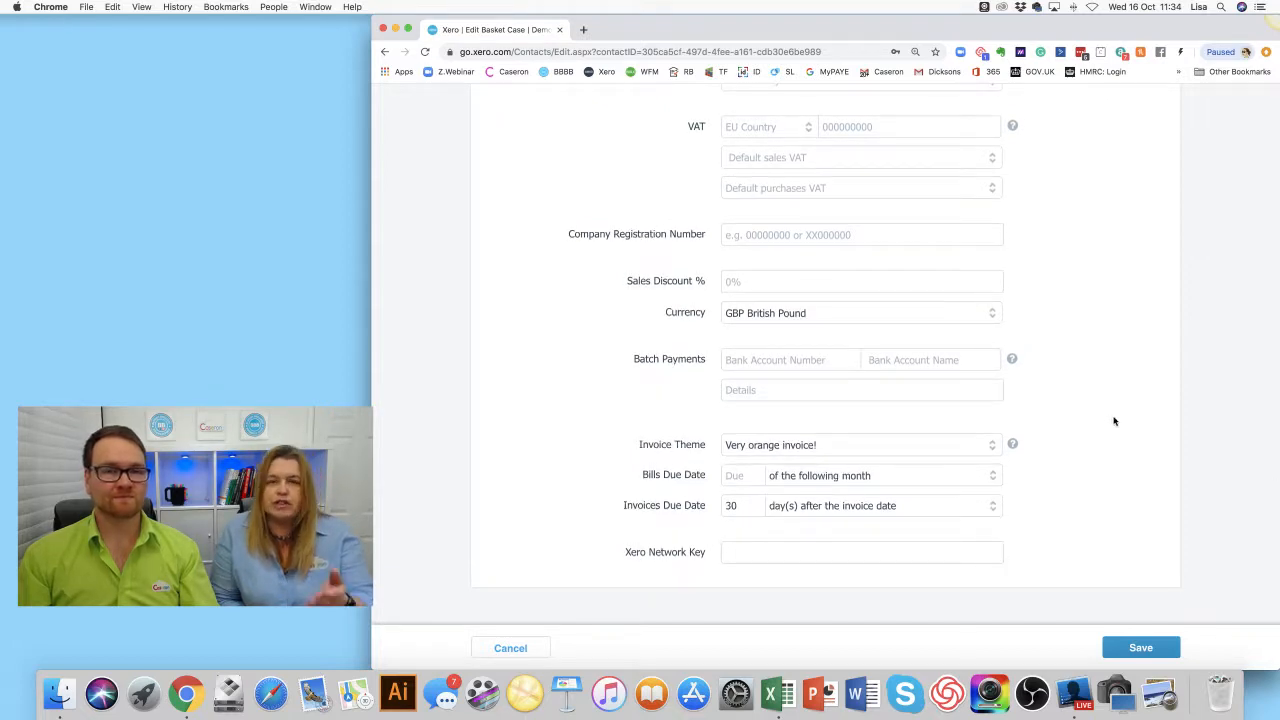
scroll(1113, 421, "up", 1)
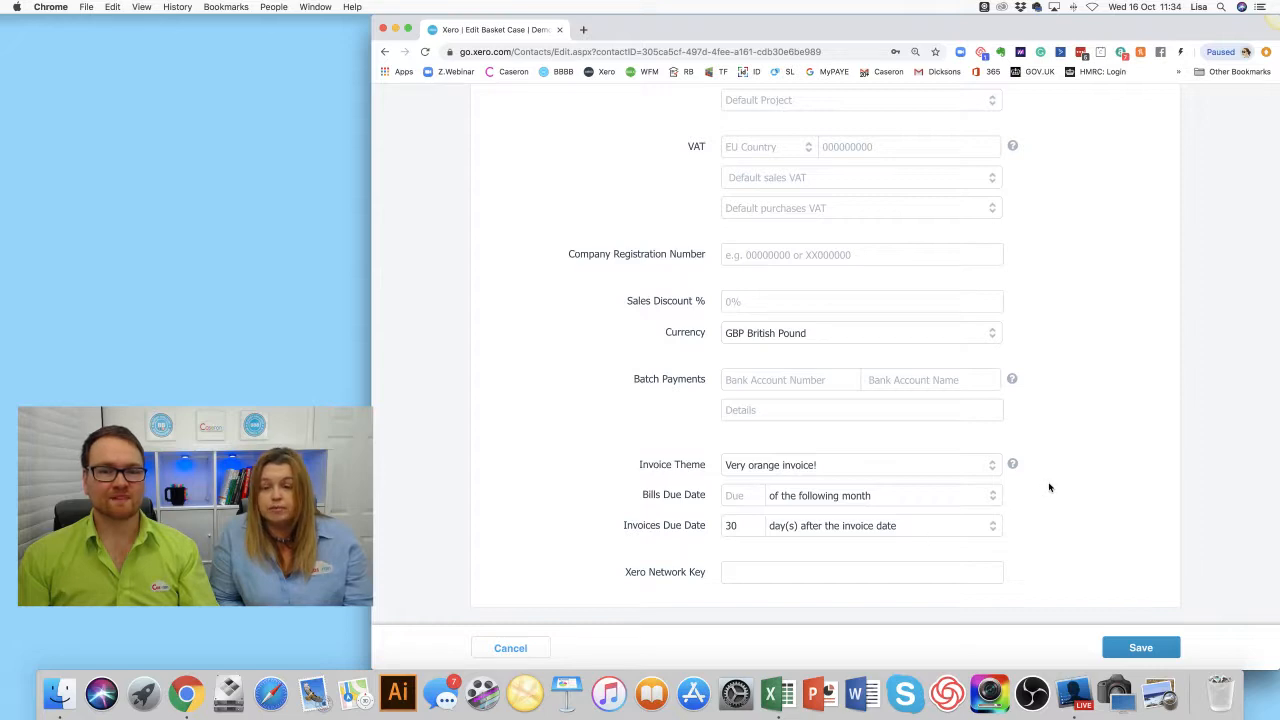
left_click(1141, 648)
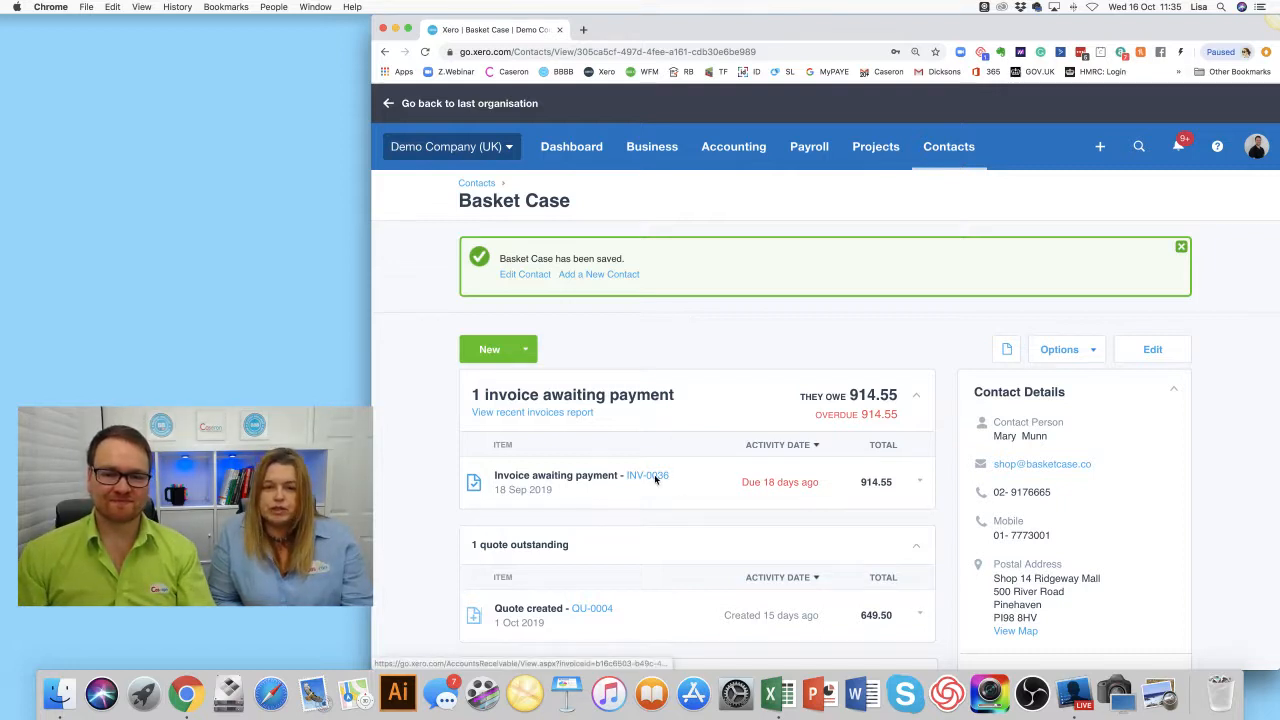
Open the draft sales invoice for Capital Cab Co from the draft invoices in the sales overview
left_click(649, 150)
left_click(678, 257)
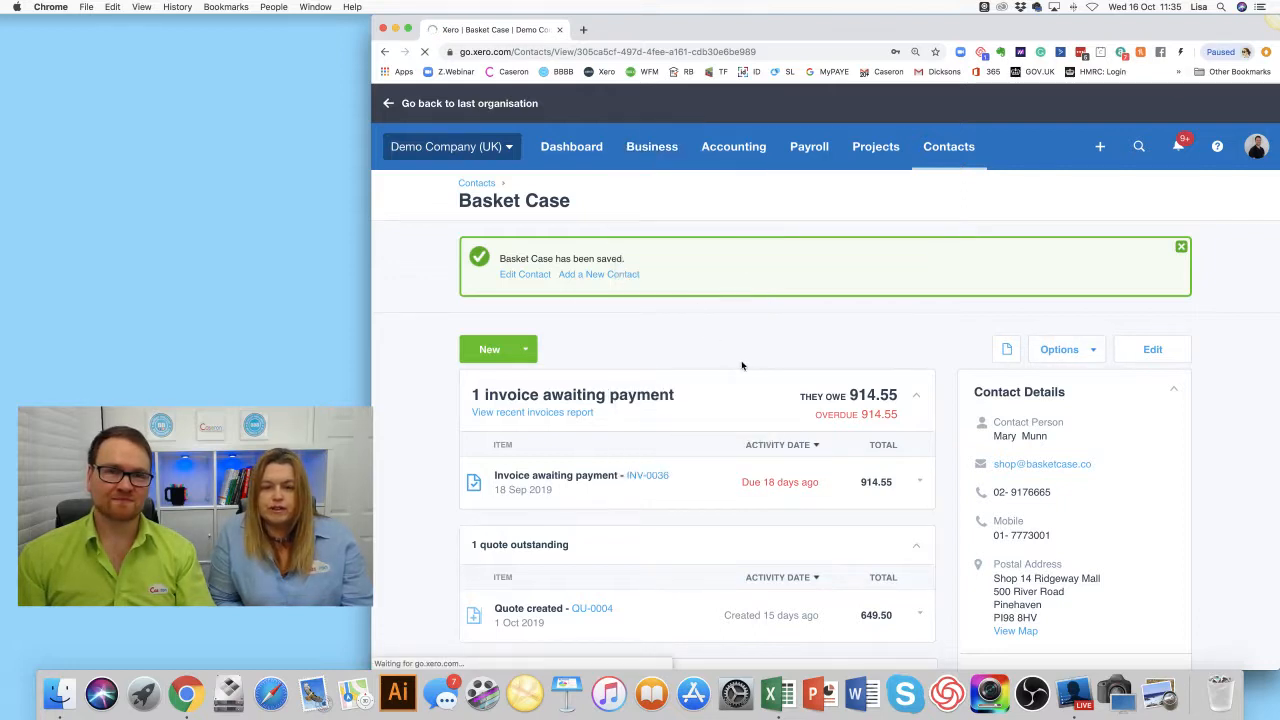
scroll(743, 363, "down", 5)
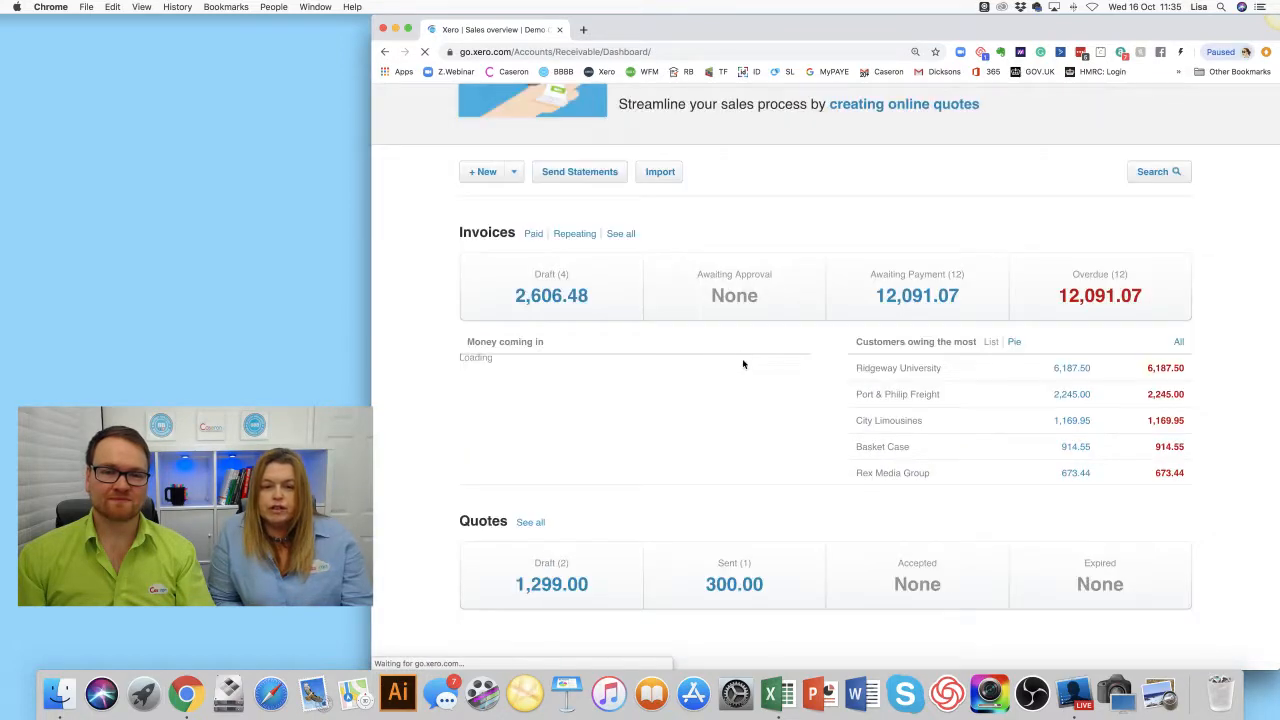
left_click(582, 296)
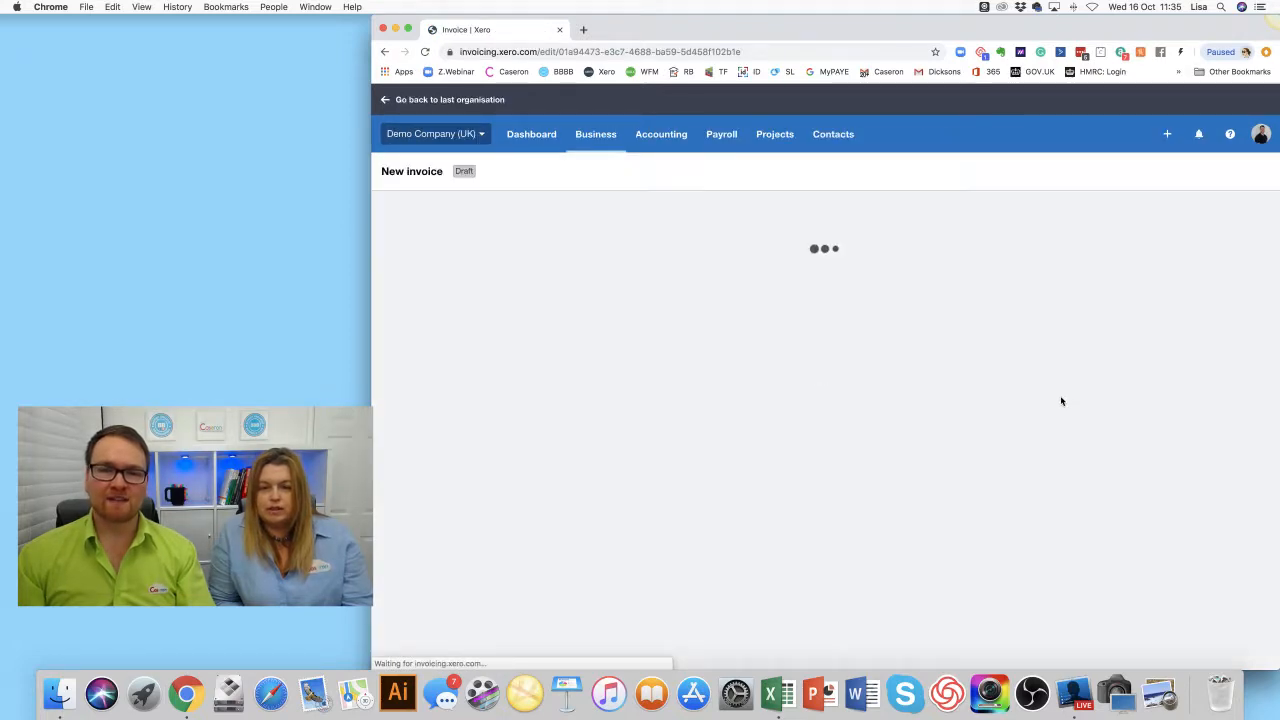
scroll(1048, 397, "down", 1)
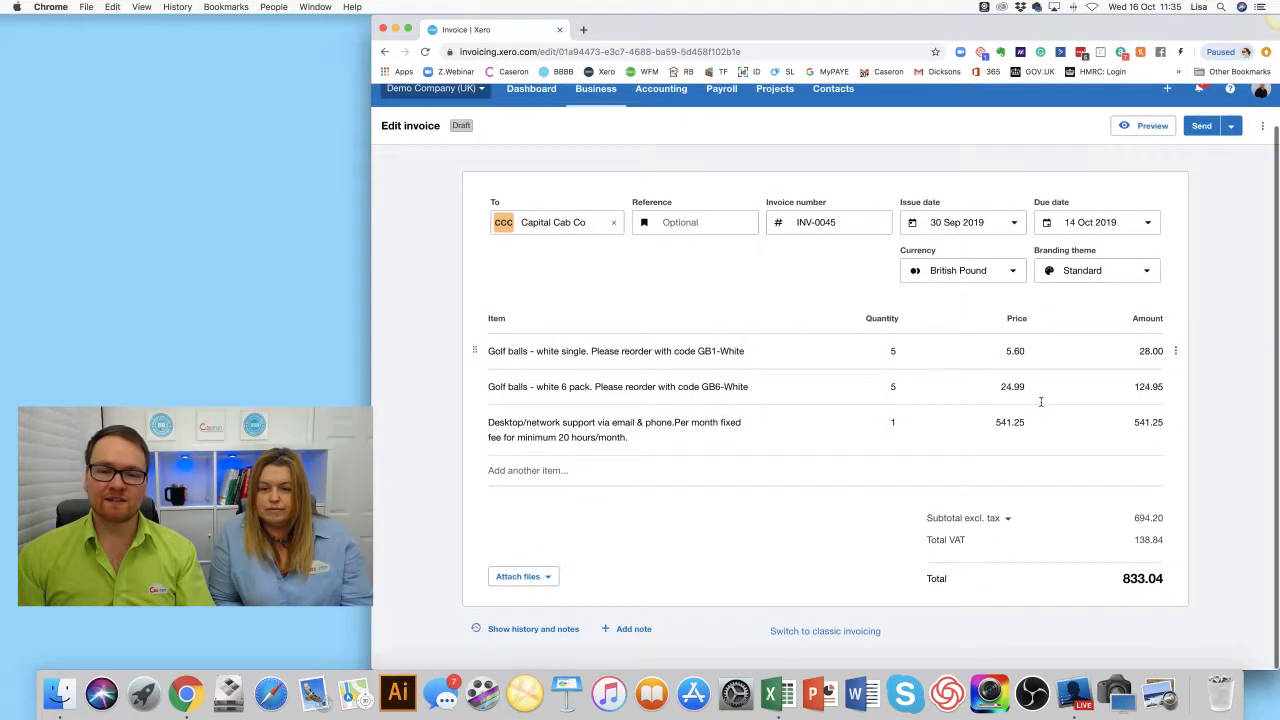
Switch the Capital Cab Co invoice to classic invoicing, check its line items and approve it
left_click(812, 635)
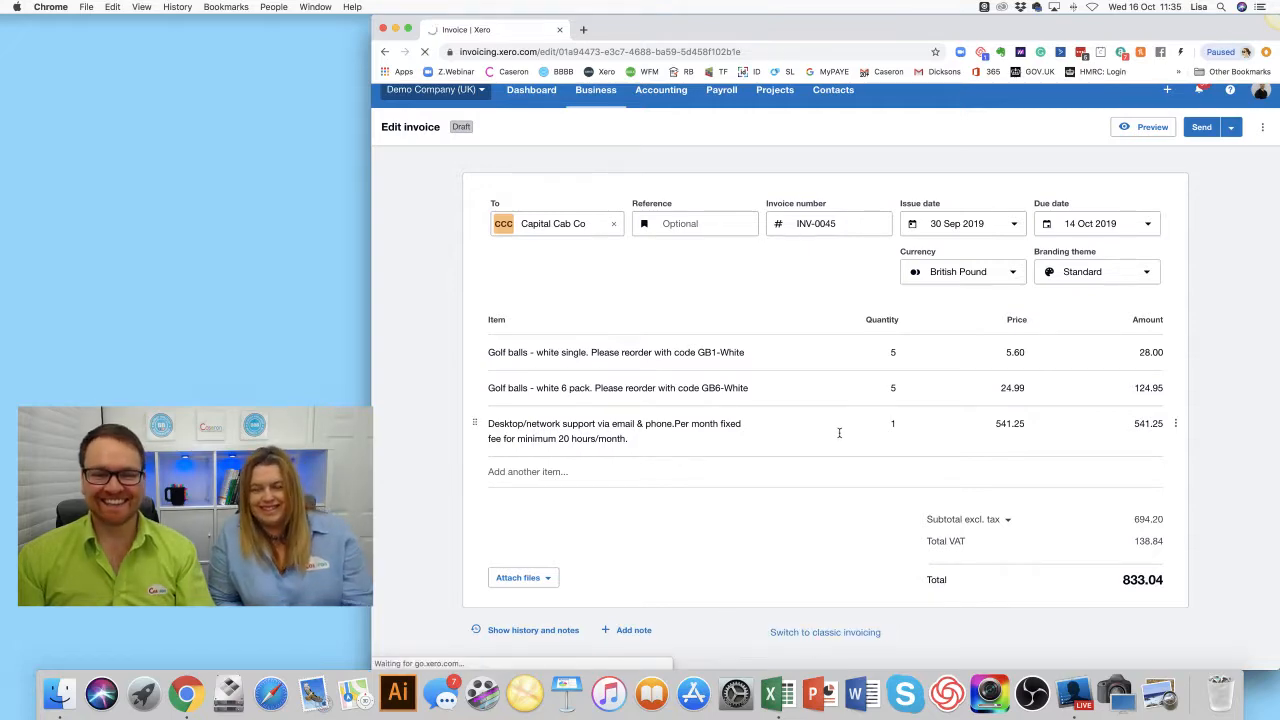
scroll(839, 432, "down", 5)
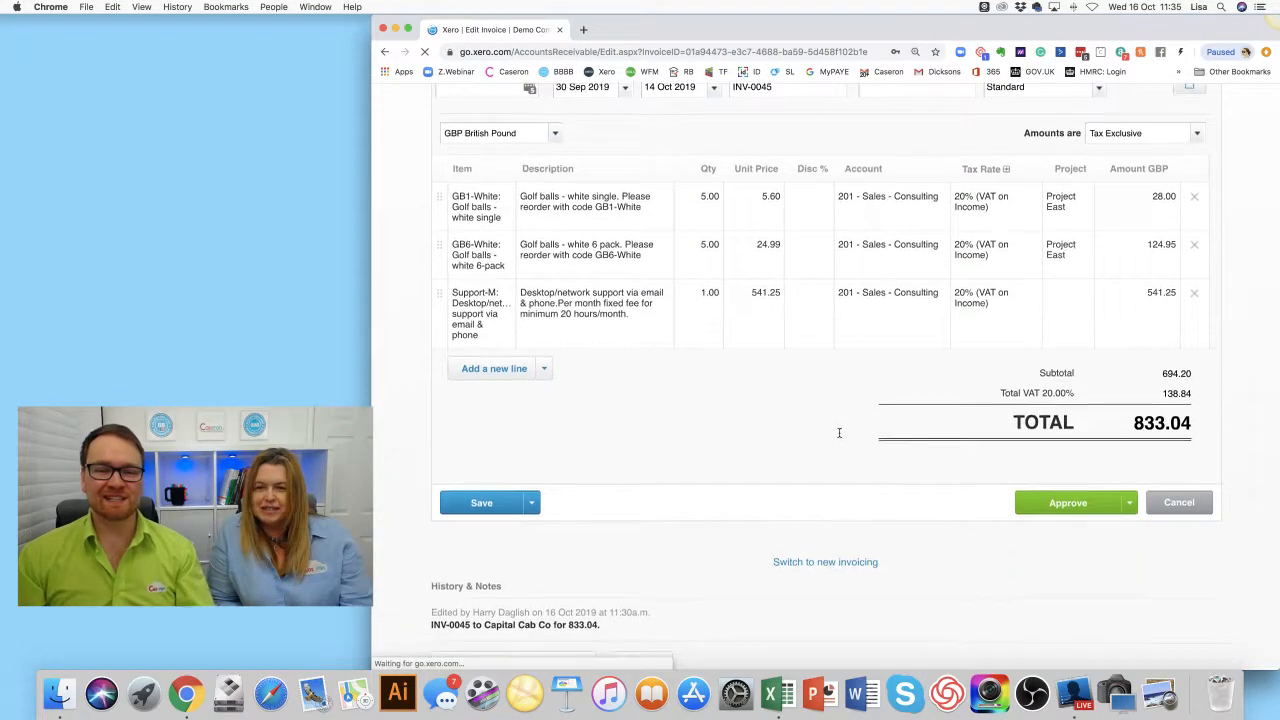
scroll(836, 440, "up", 3)
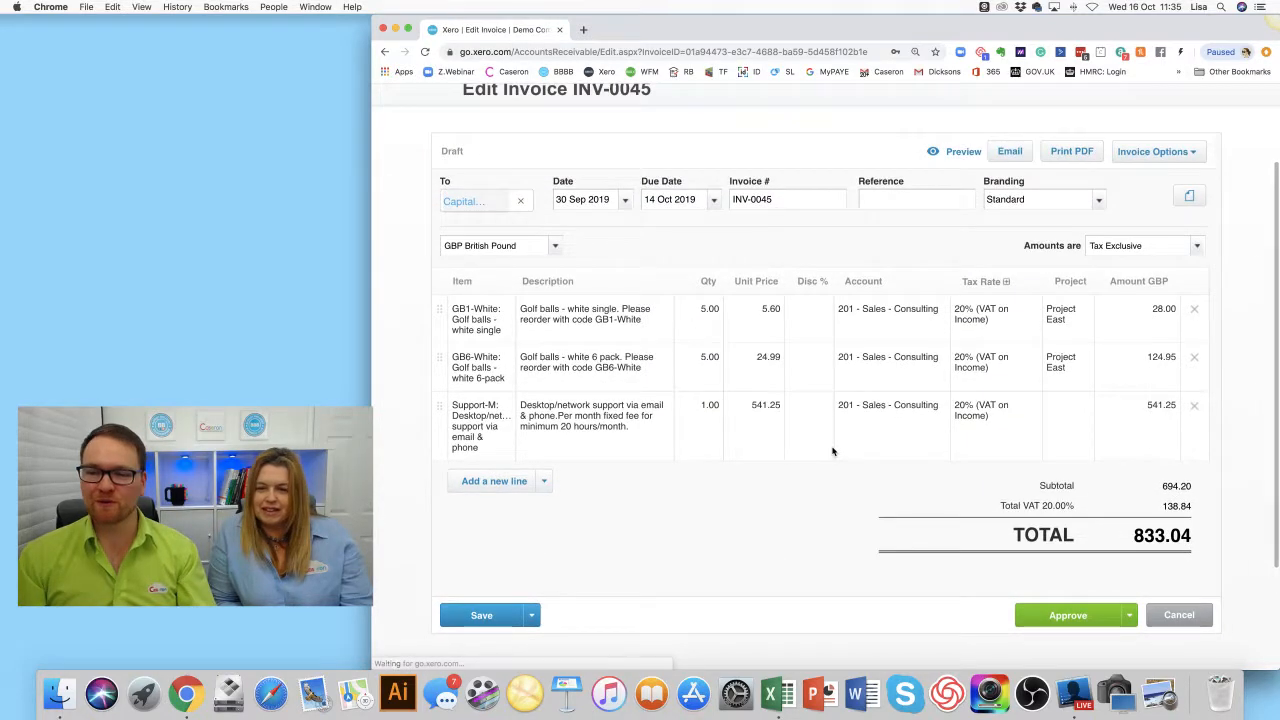
scroll(840, 455, "down", 3)
left_click(1129, 491)
left_click(1045, 518)
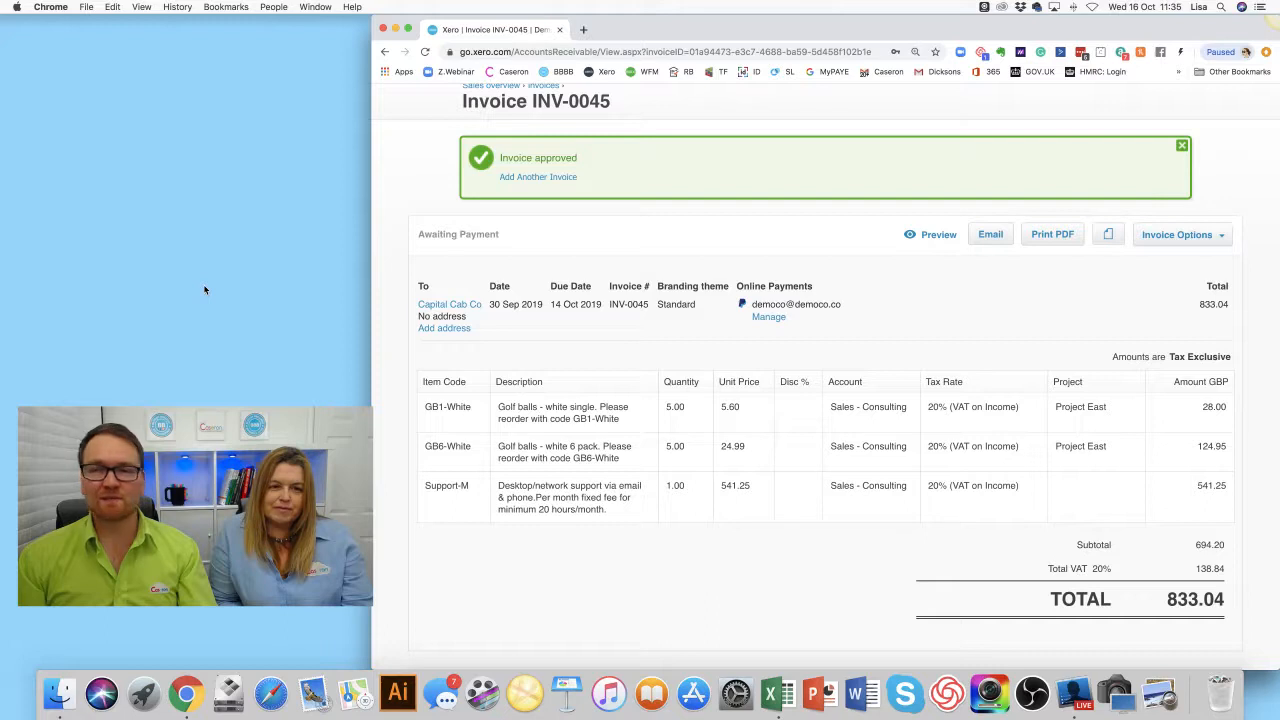
key("super+Tab")
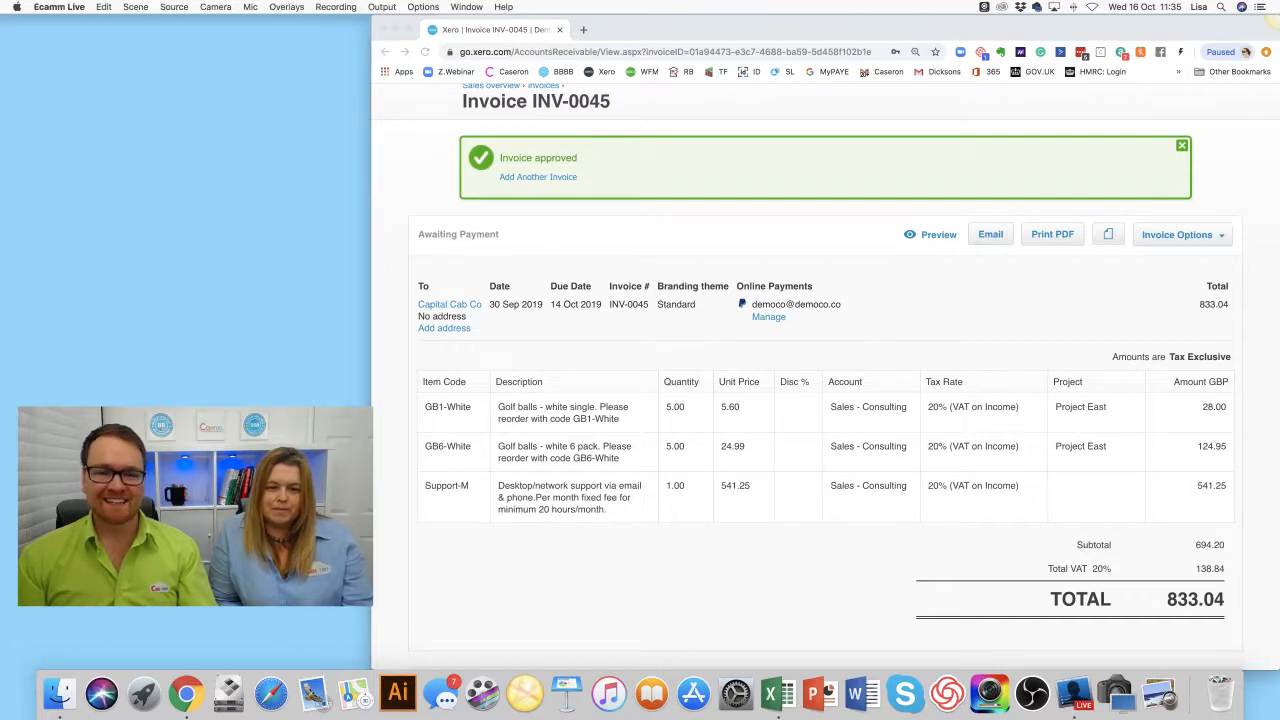